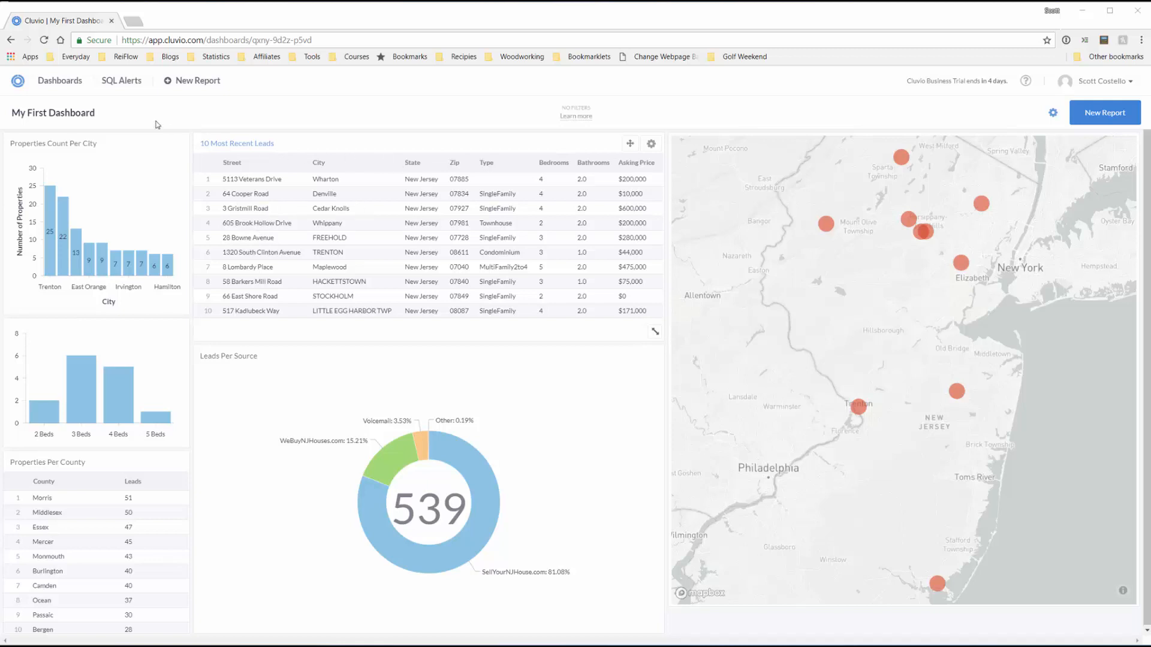
Open the organization's datasource settings and delete the "Tutorial" MySQL datasource
left_click(58, 85)
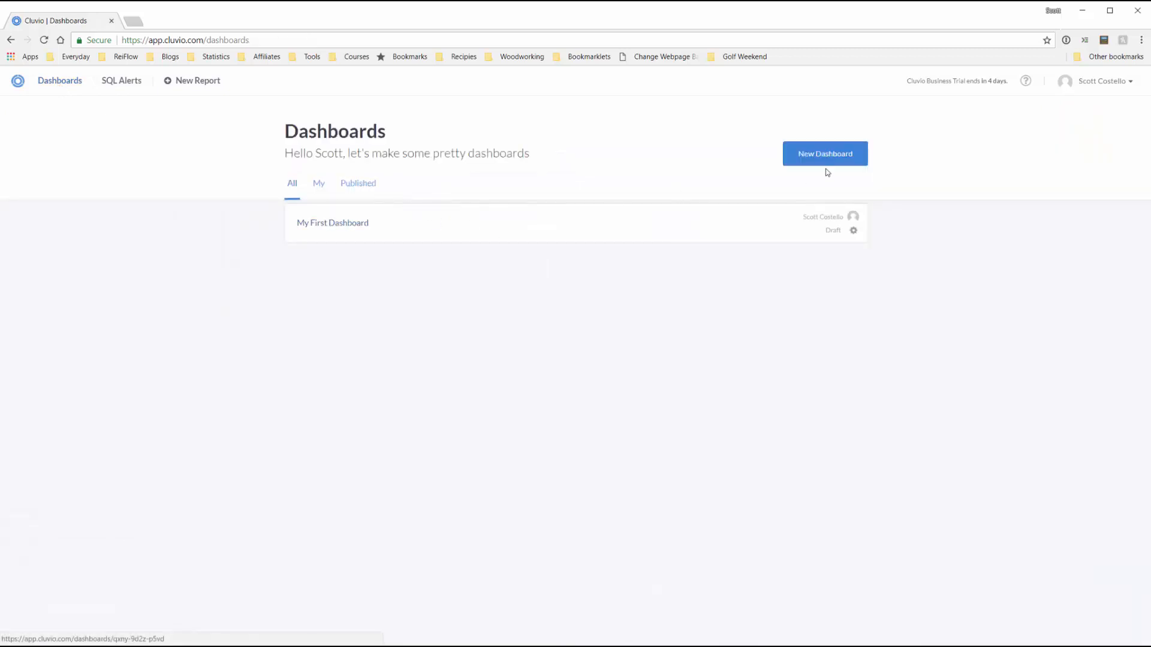
left_click(1131, 84)
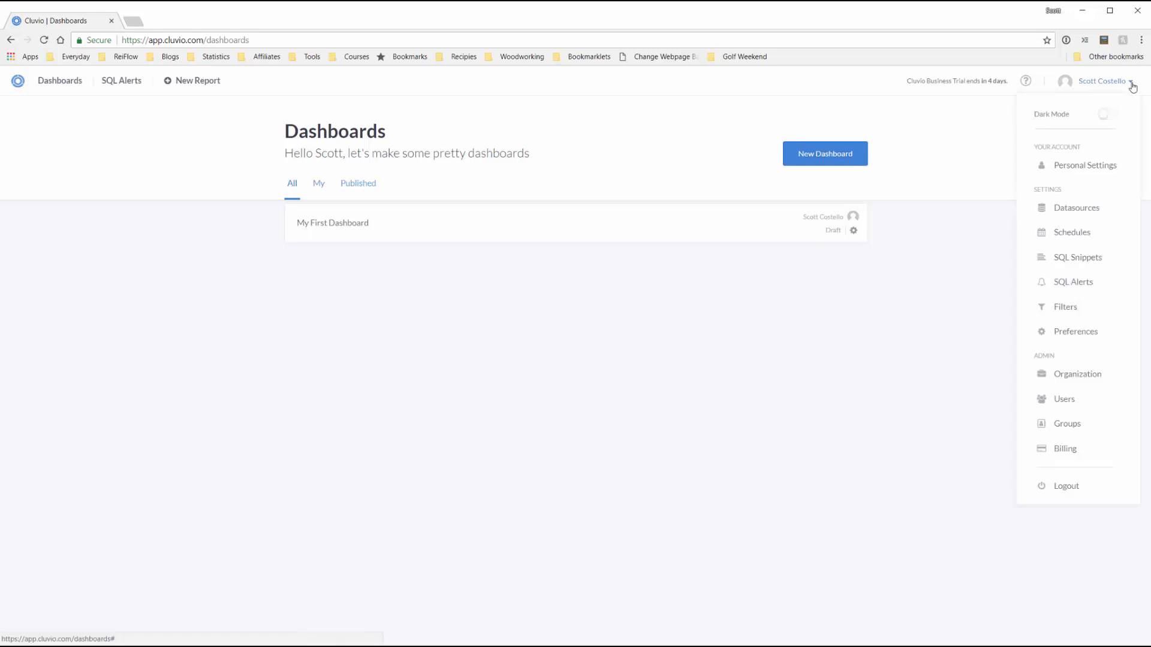
left_click(1077, 209)
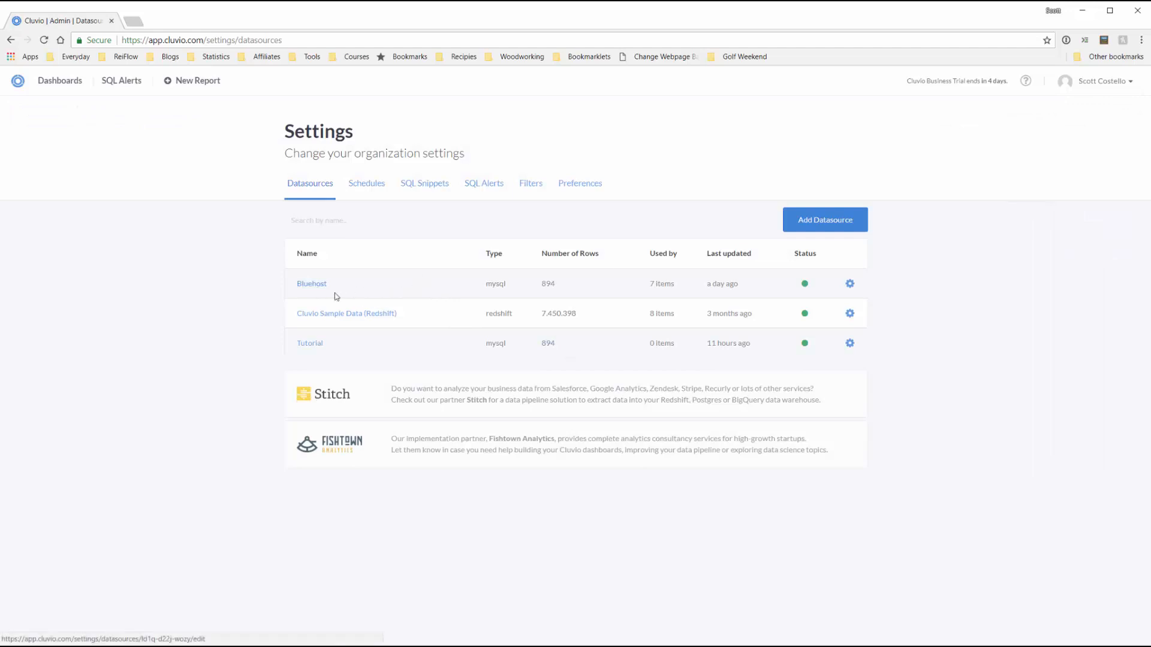
left_click(850, 344)
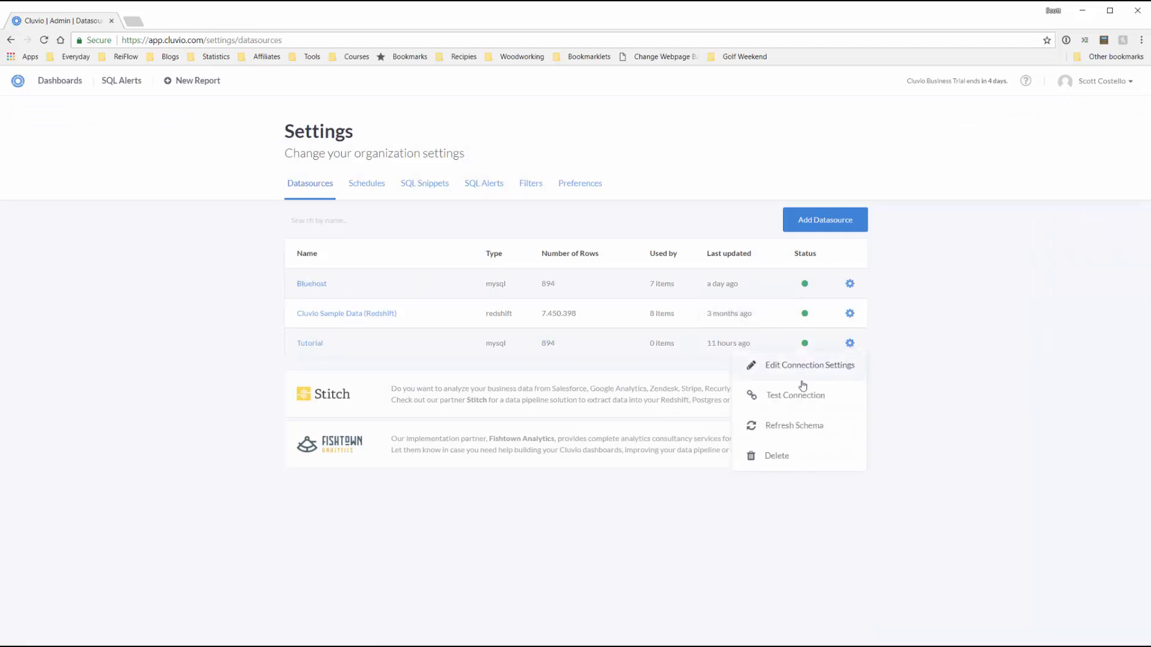
left_click(778, 455)
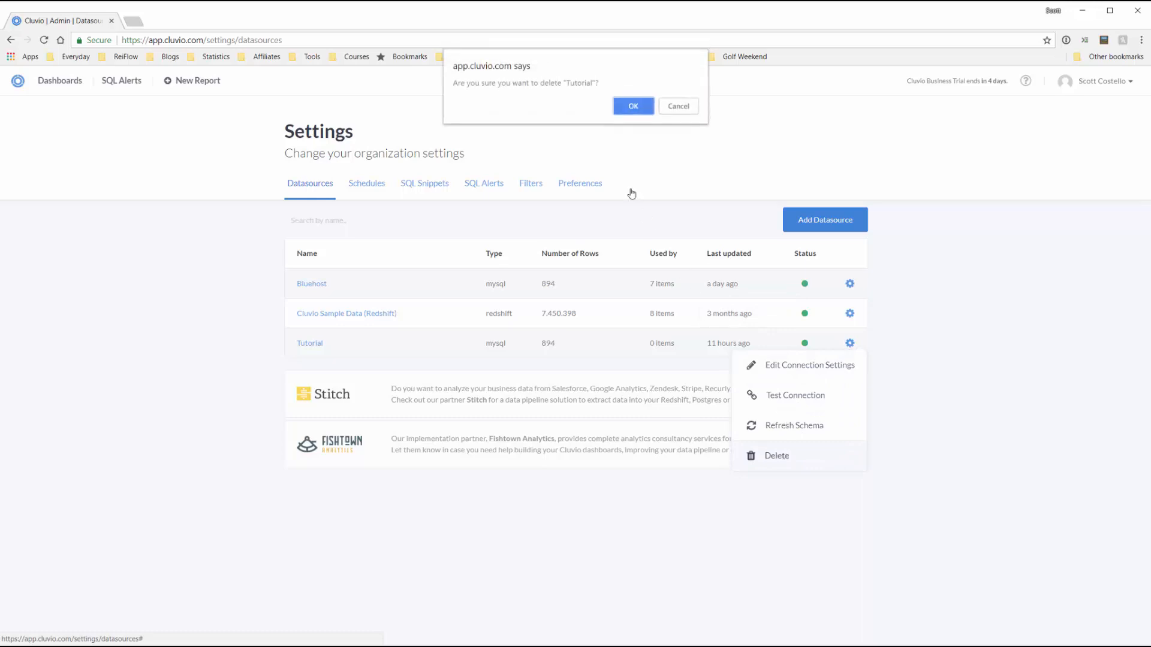
left_click(634, 106)
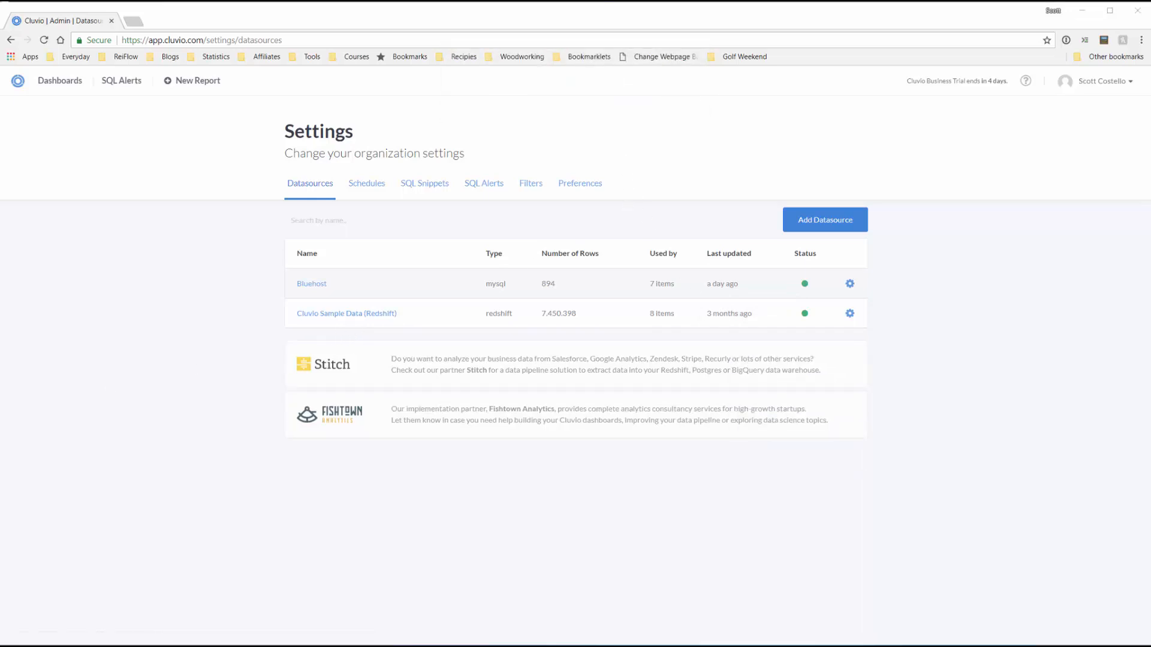
Start a new datasource named "Tutorial 2" with the database type MySQL / MariaDB / Amazon Aurora
left_click(824, 229)
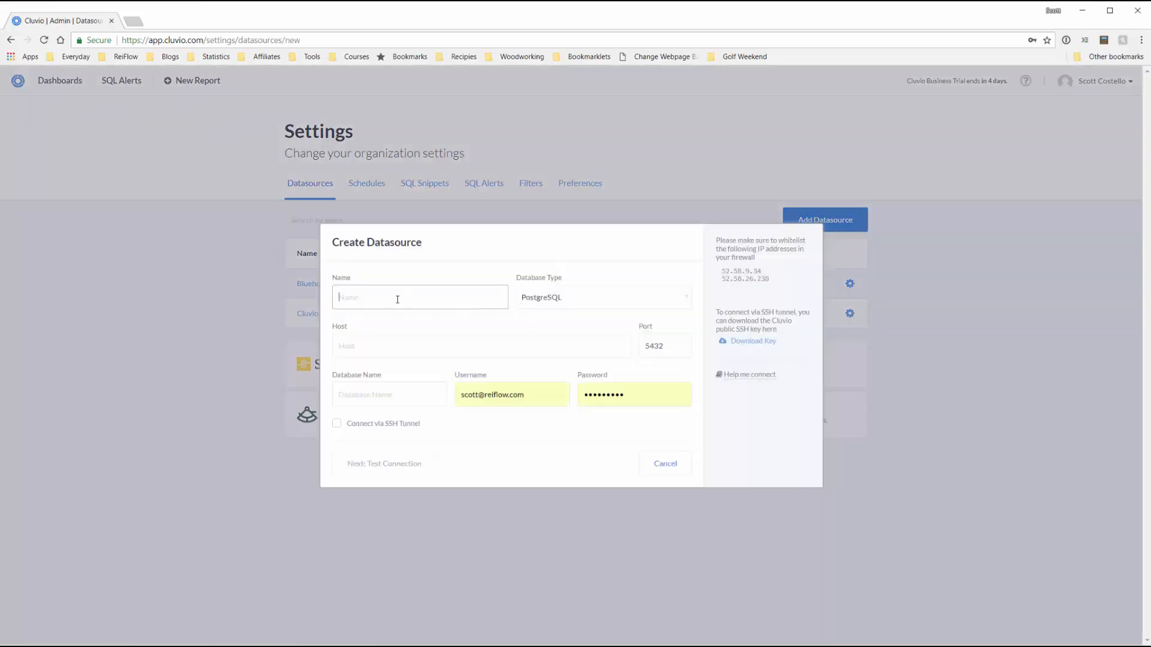
type("Tutorial 2")
left_click(620, 308)
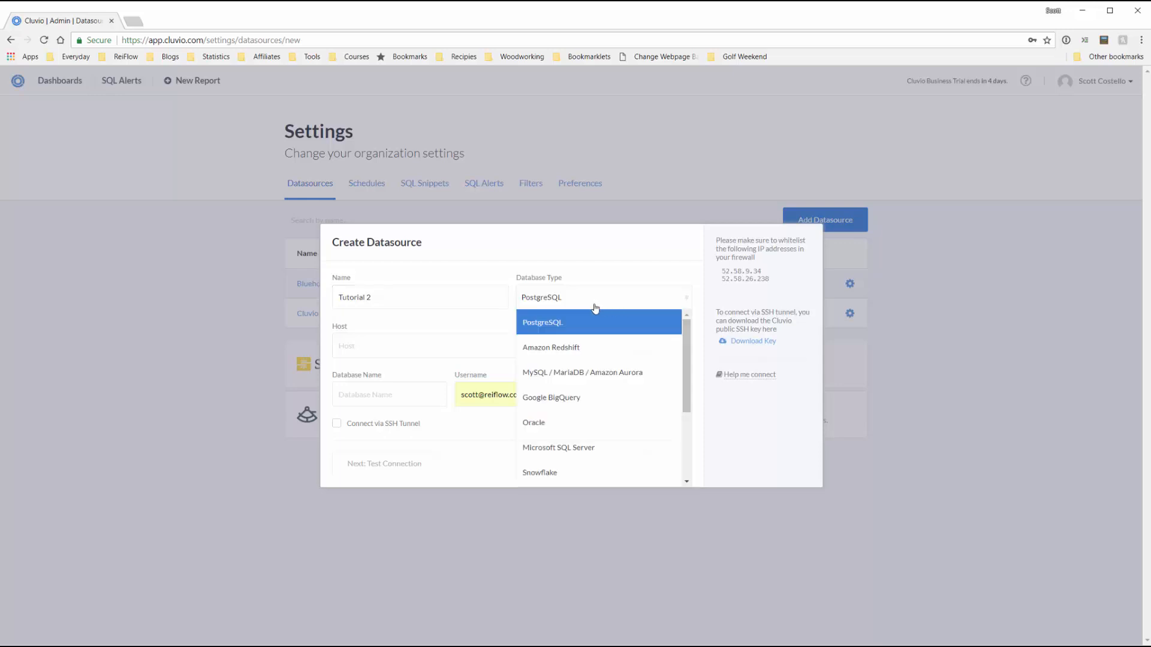
left_click(556, 373)
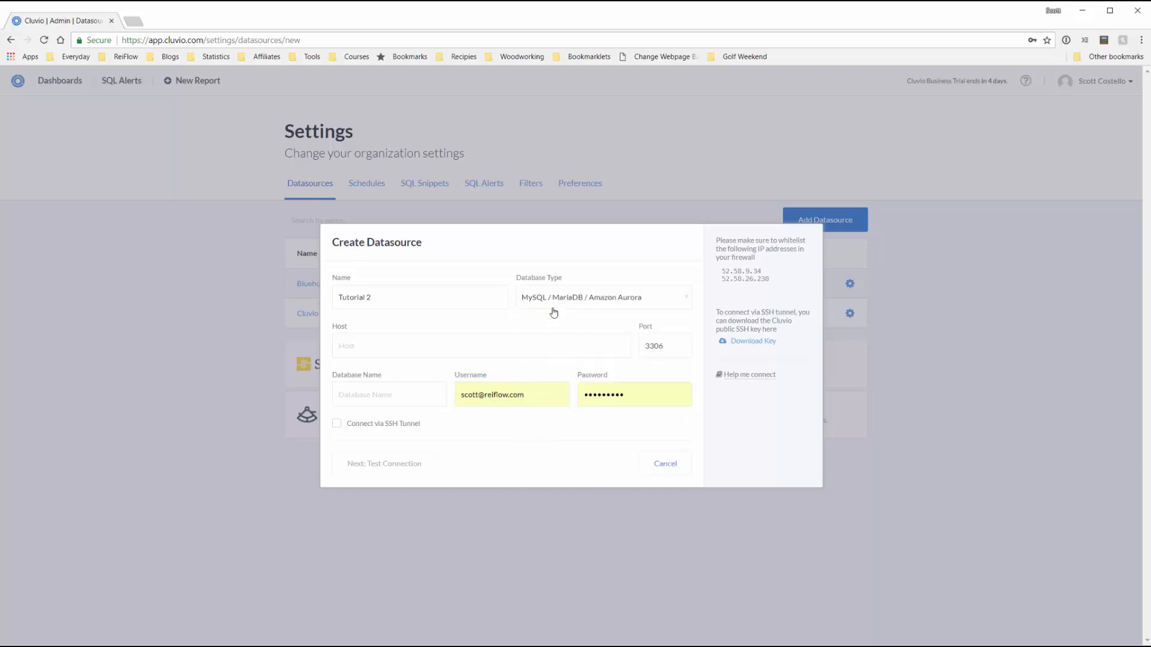
Set the datasource's host to reitutorials.com and its database name to reitutor_podio_sync
left_click(374, 344)
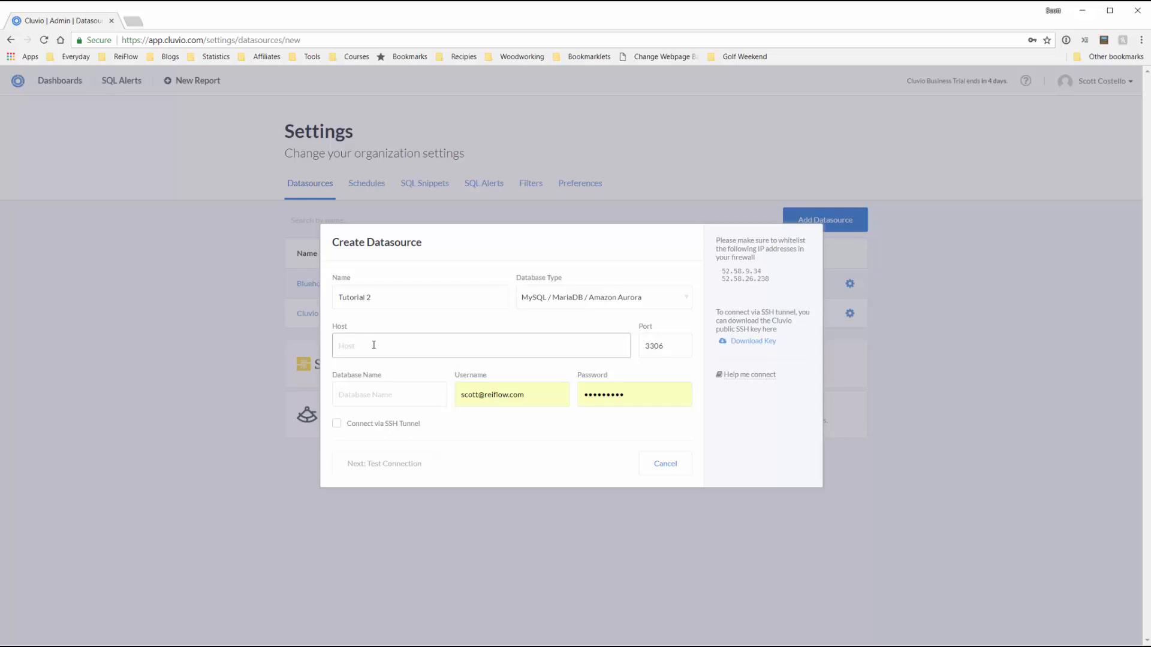
type("reitutorials.com")
left_click(676, 346)
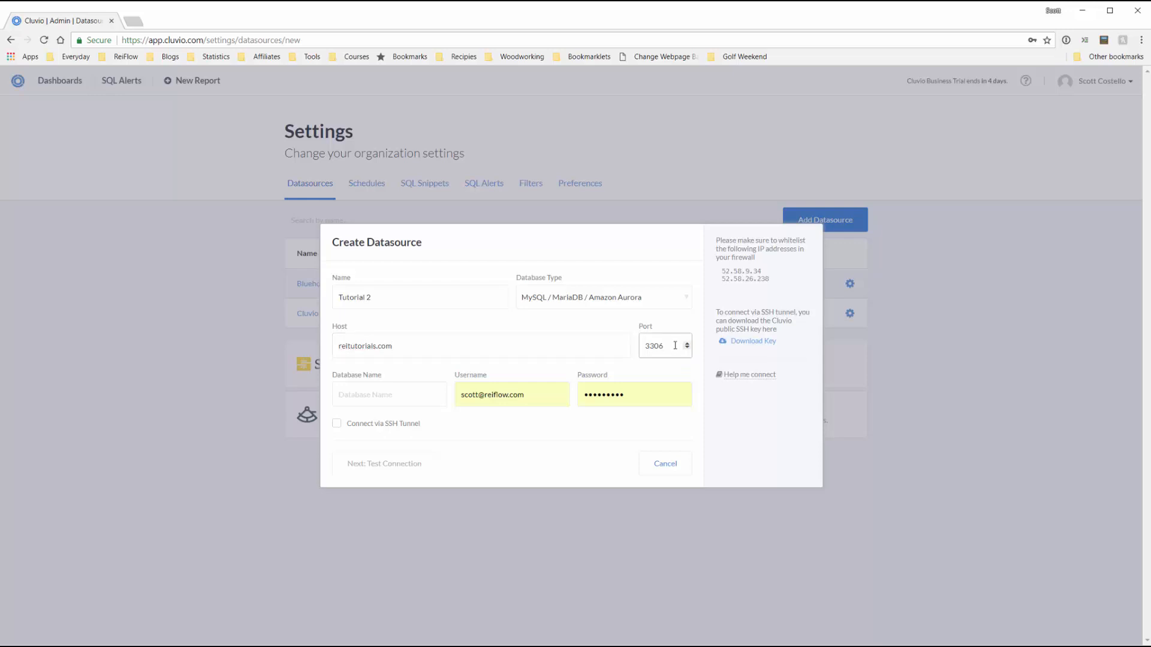
left_click(351, 396)
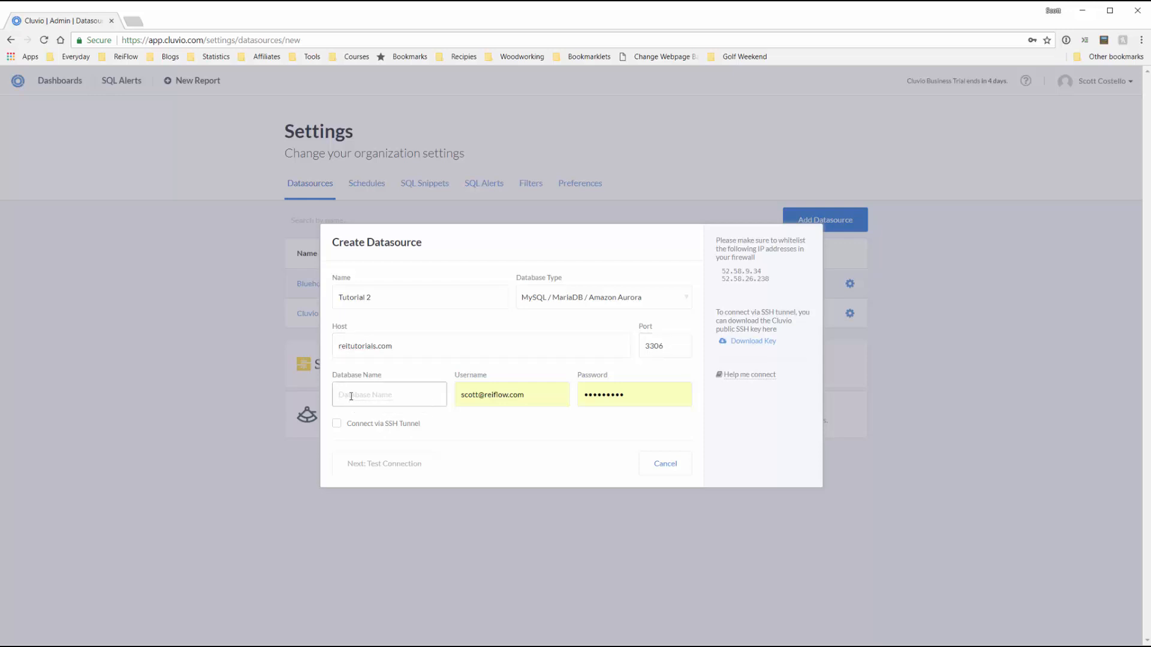
left_click(405, 400)
right_click(404, 400)
left_click(430, 470)
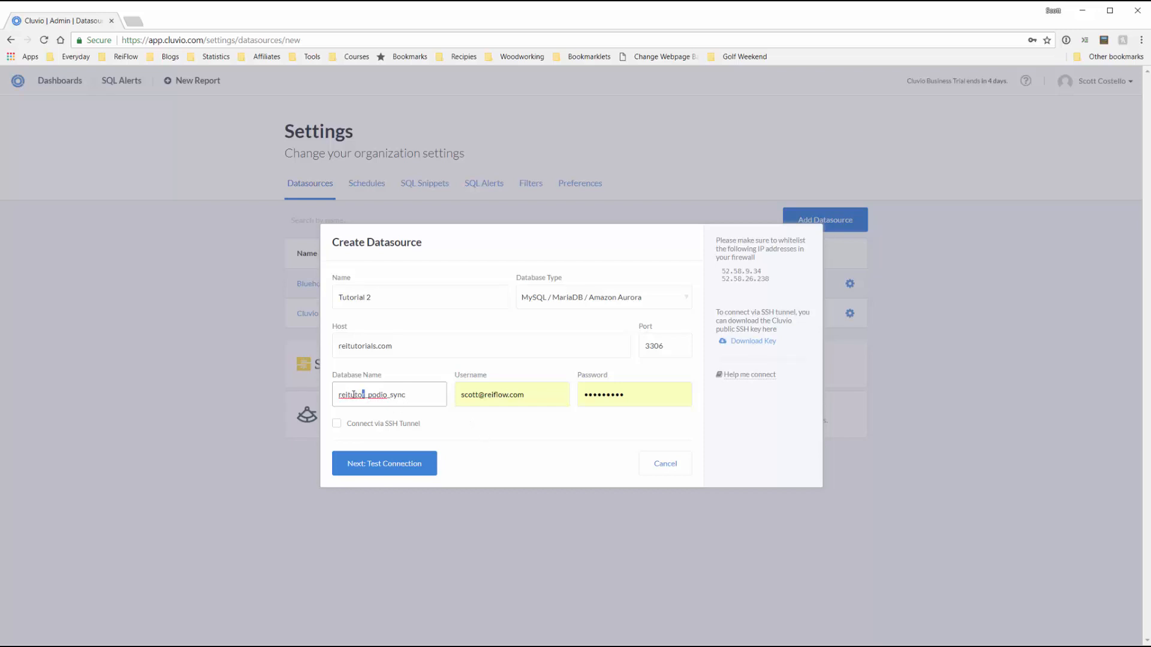
left_click_drag(353, 395, 337, 395)
left_click_drag(368, 395, 418, 395)
left_click(418, 395)
Log in to the Bluehost hosting account in a separate browser tab and open its MySQL Databases page
left_click(132, 26)
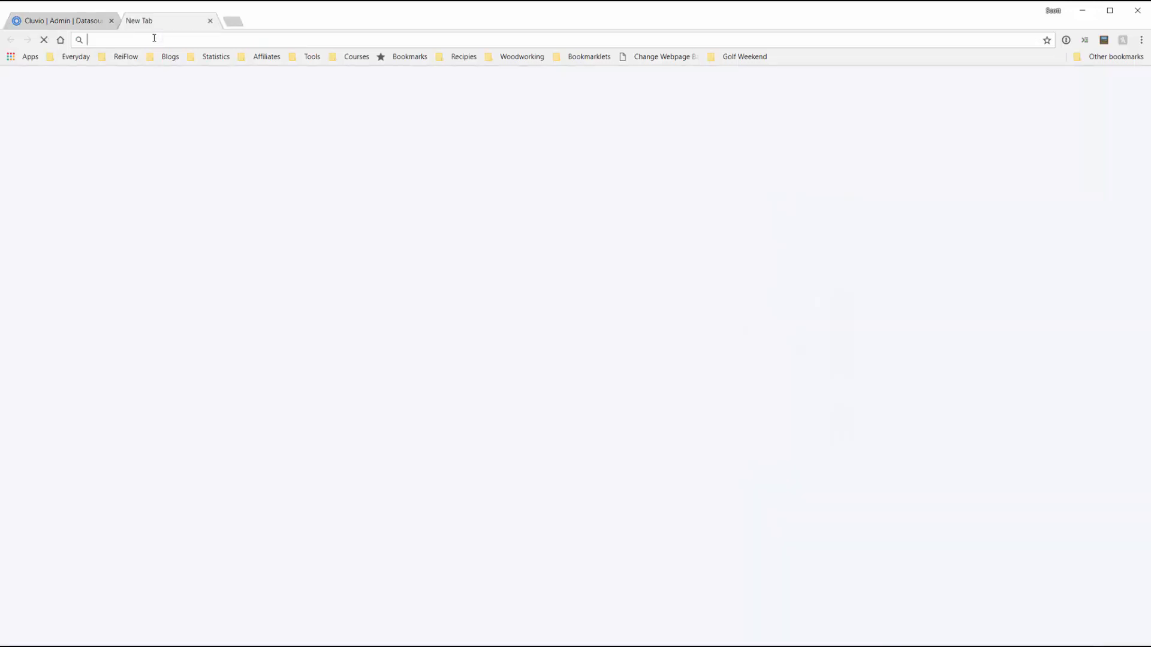
type("my")
key("Return")
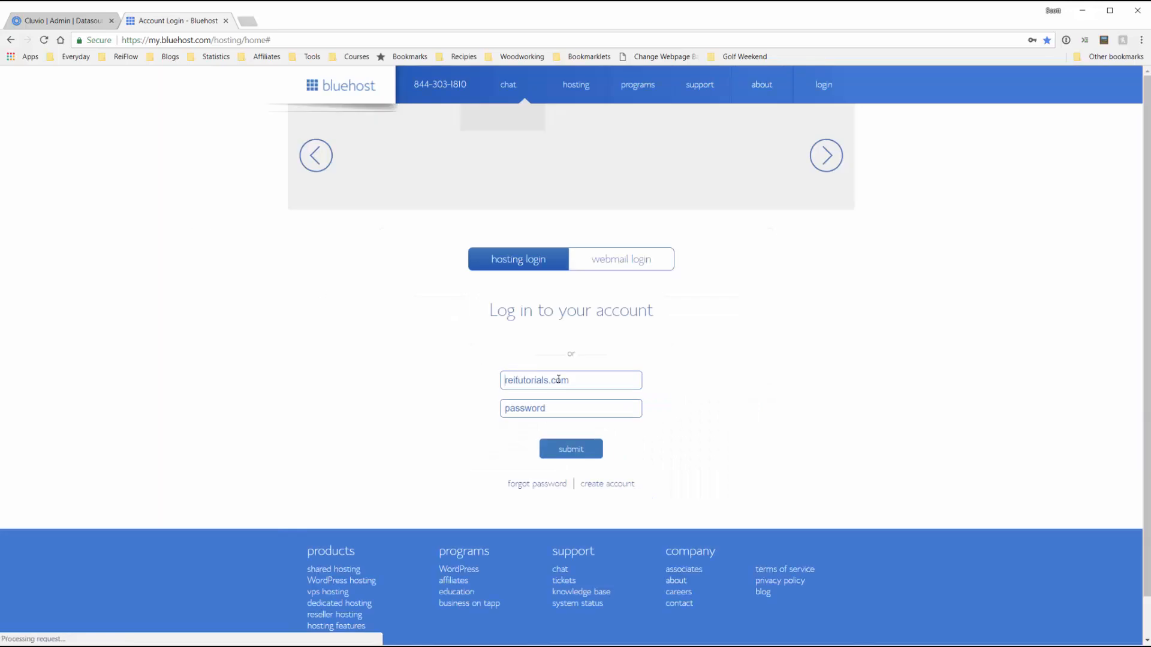
left_click(566, 477)
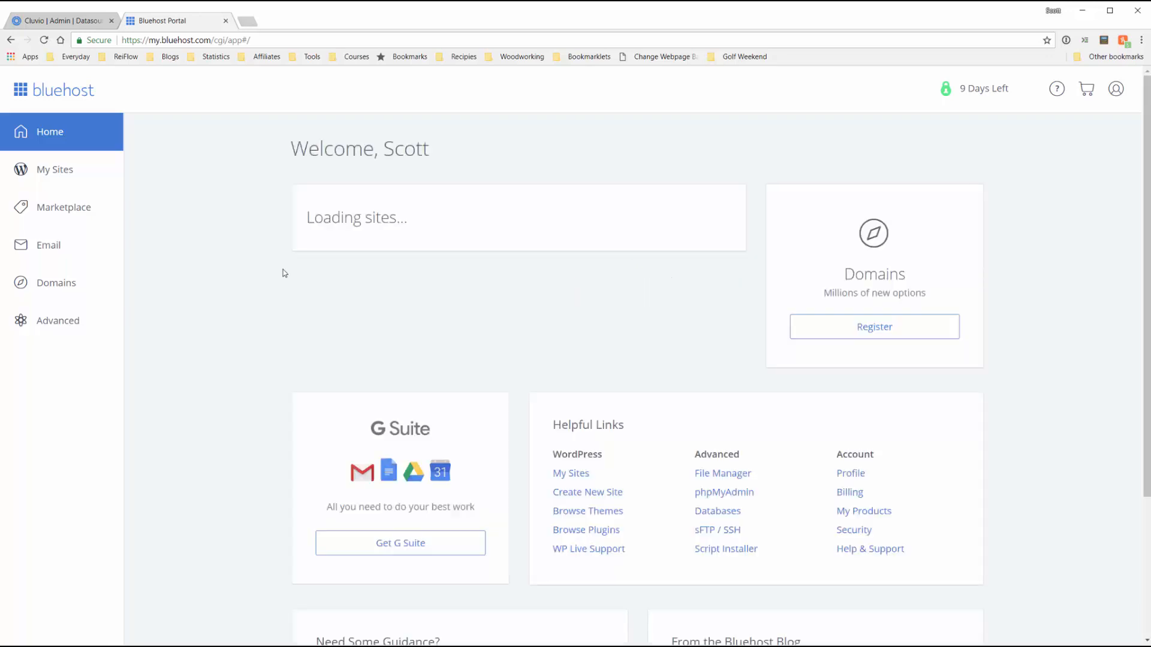
left_click(57, 323)
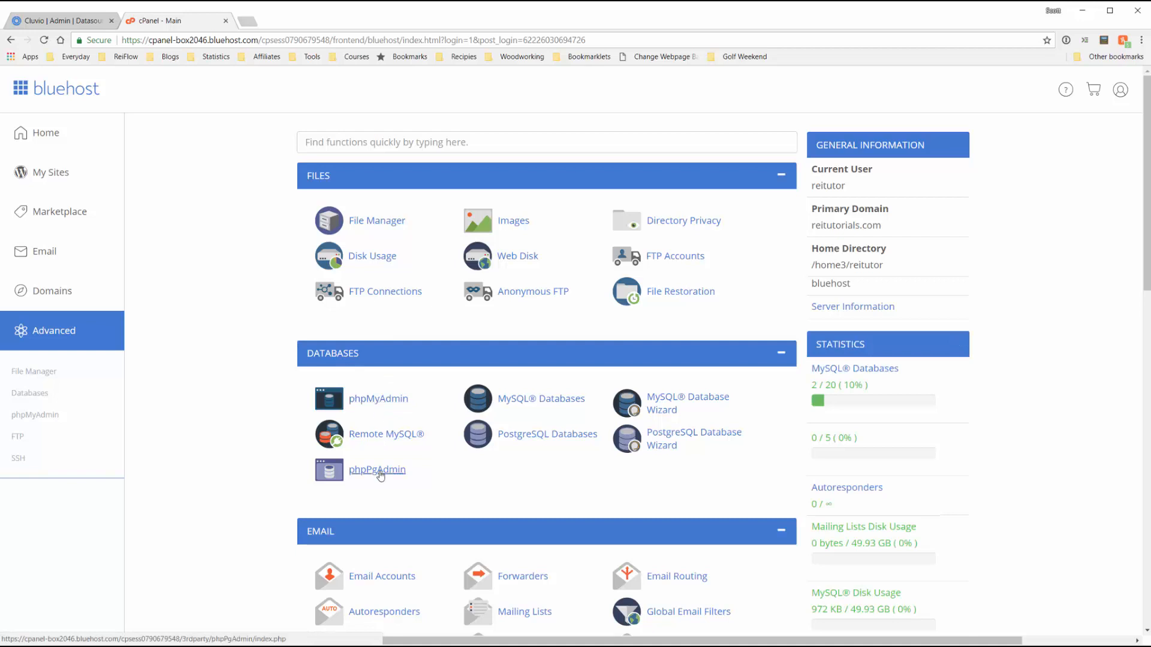
left_click(534, 400)
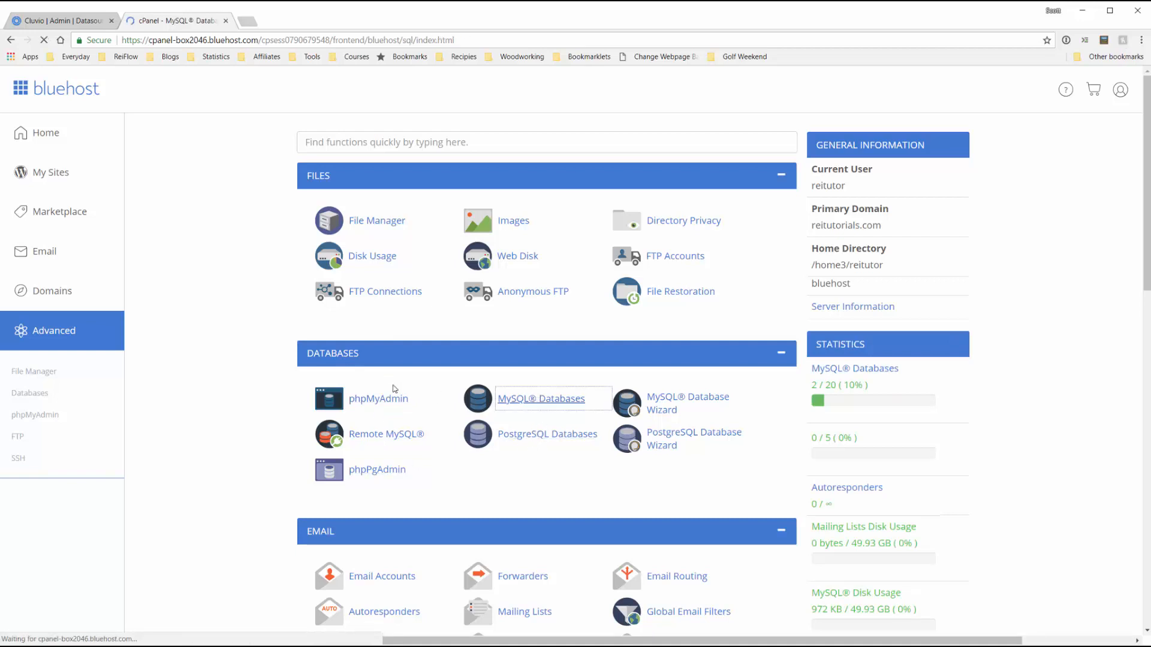
Look up the reitutor_podio_sync database and its privileged user among the current databases
scroll(395, 390, "down", 5)
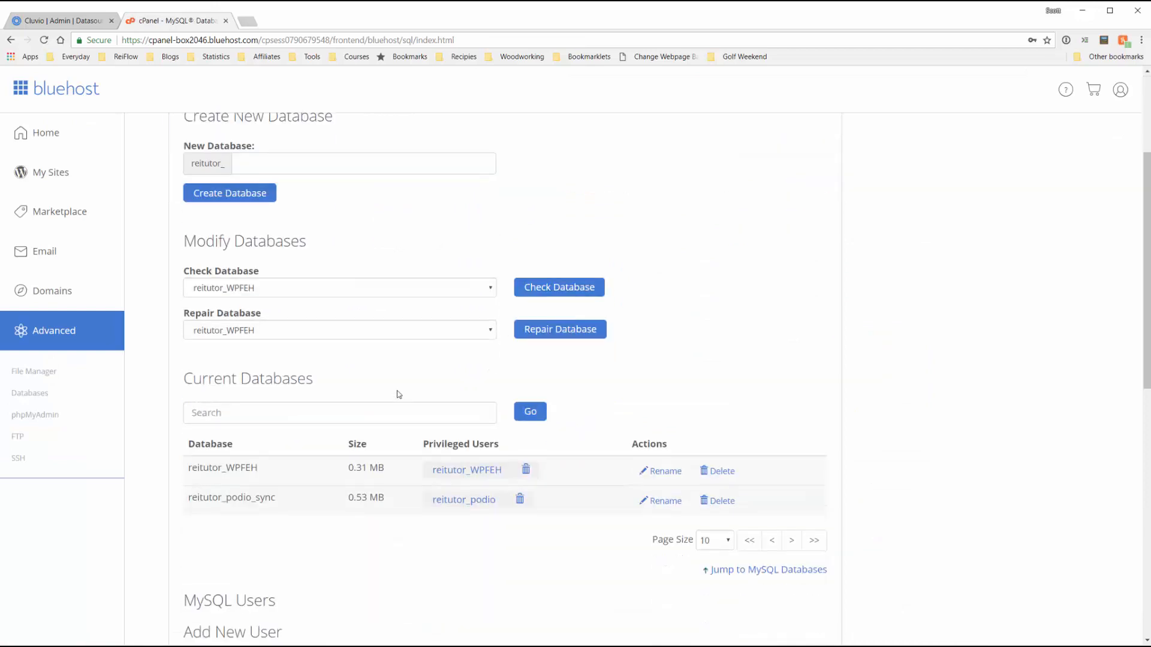
scroll(384, 392, "down", 8)
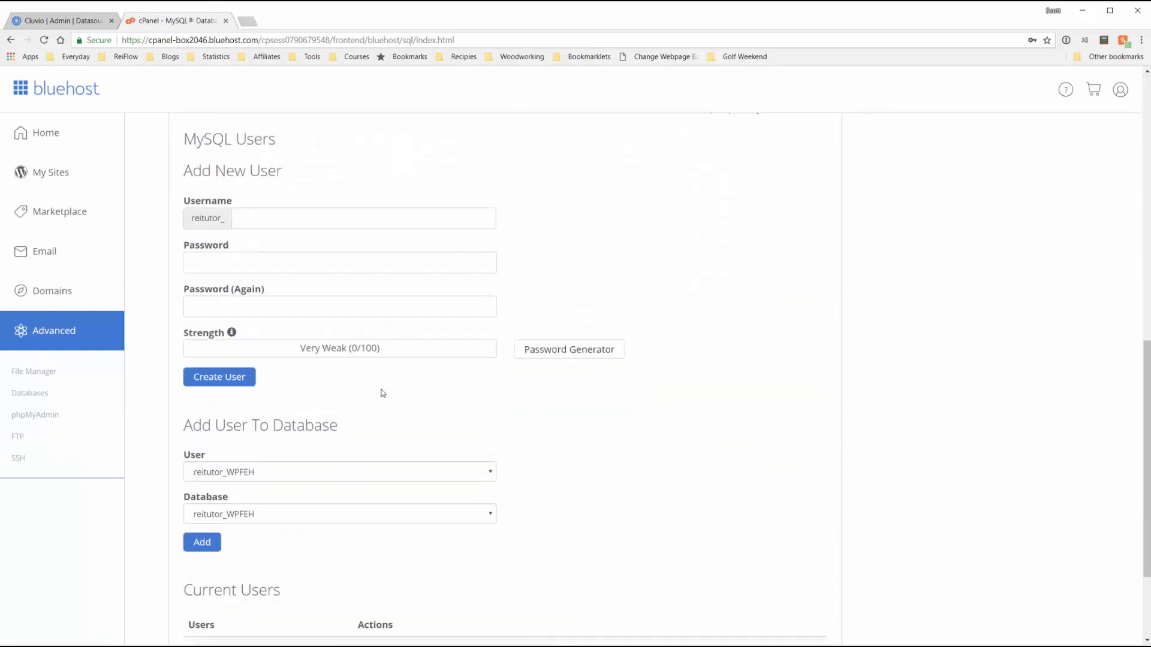
scroll(383, 393, "up", 6)
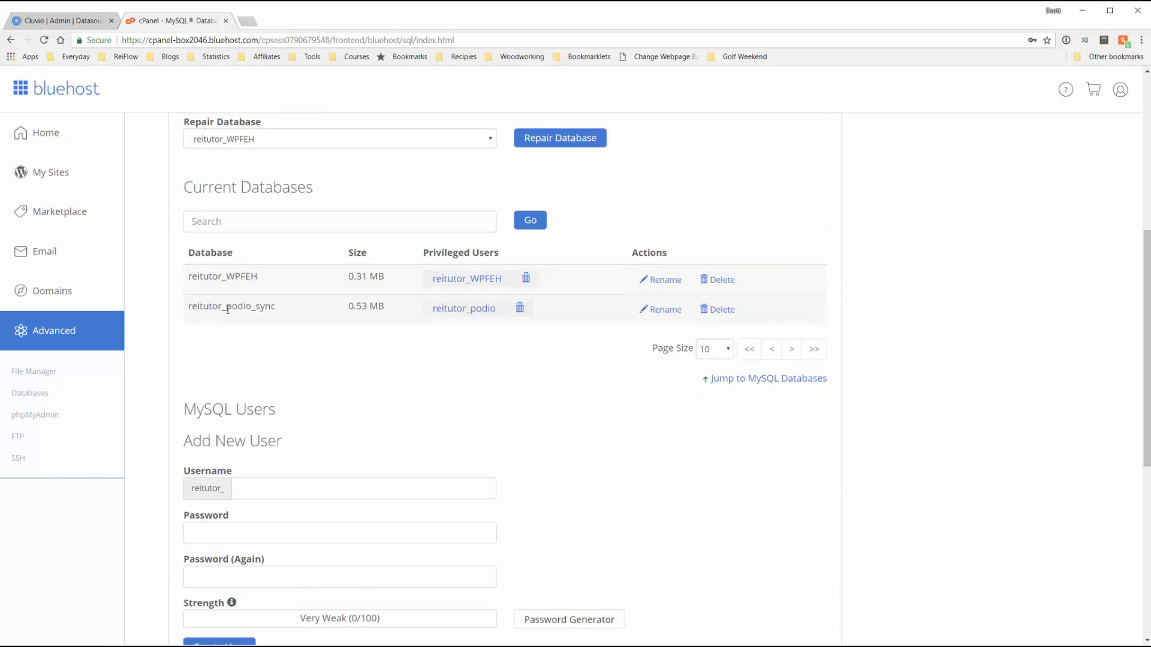
double_click(238, 309)
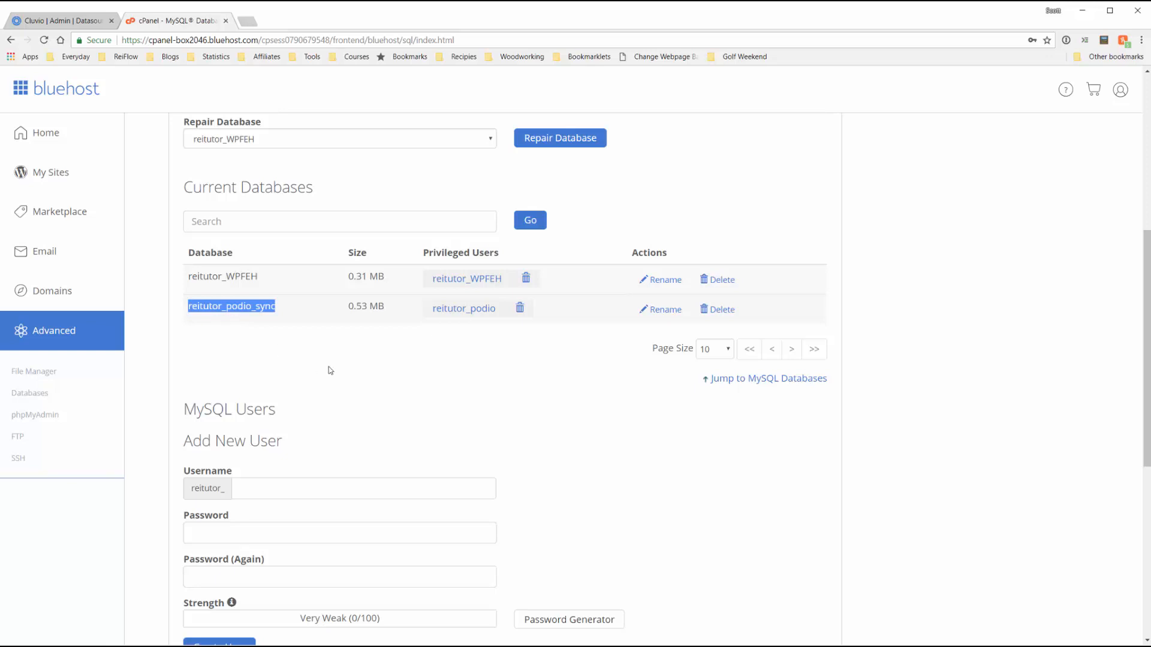
scroll(329, 369, "down", 3)
scroll(333, 361, "up", 3)
left_click_drag(432, 311, 497, 309)
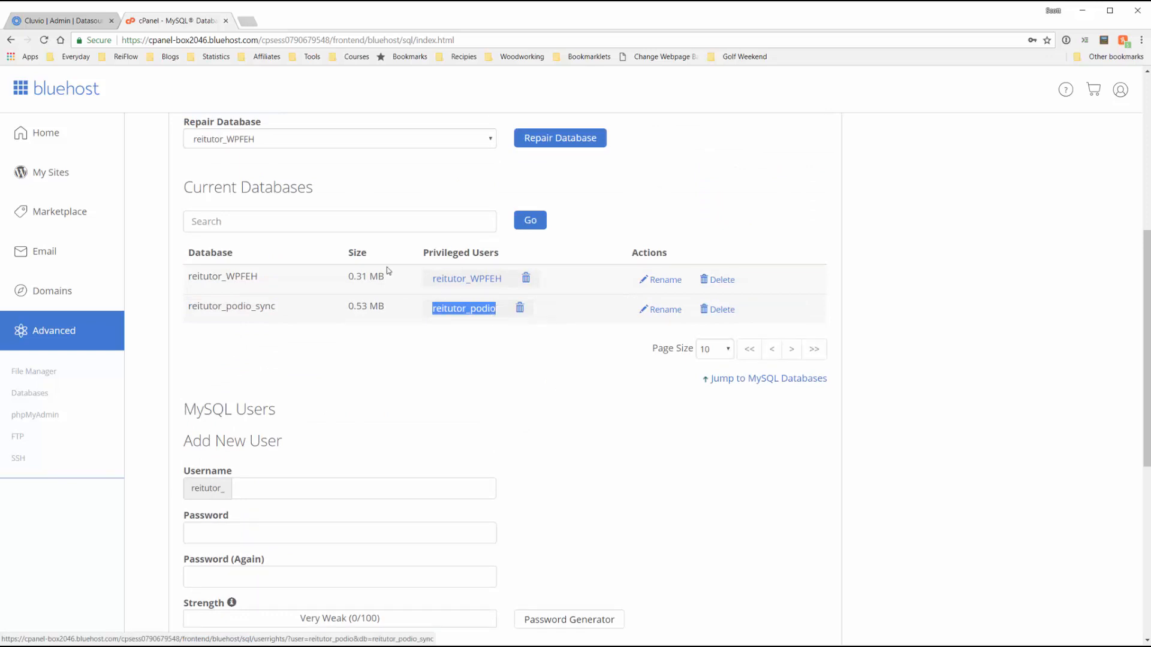
Back in Cluvio, fill in the username reitutor_podio with its saved password and test the database connection
left_click(81, 21)
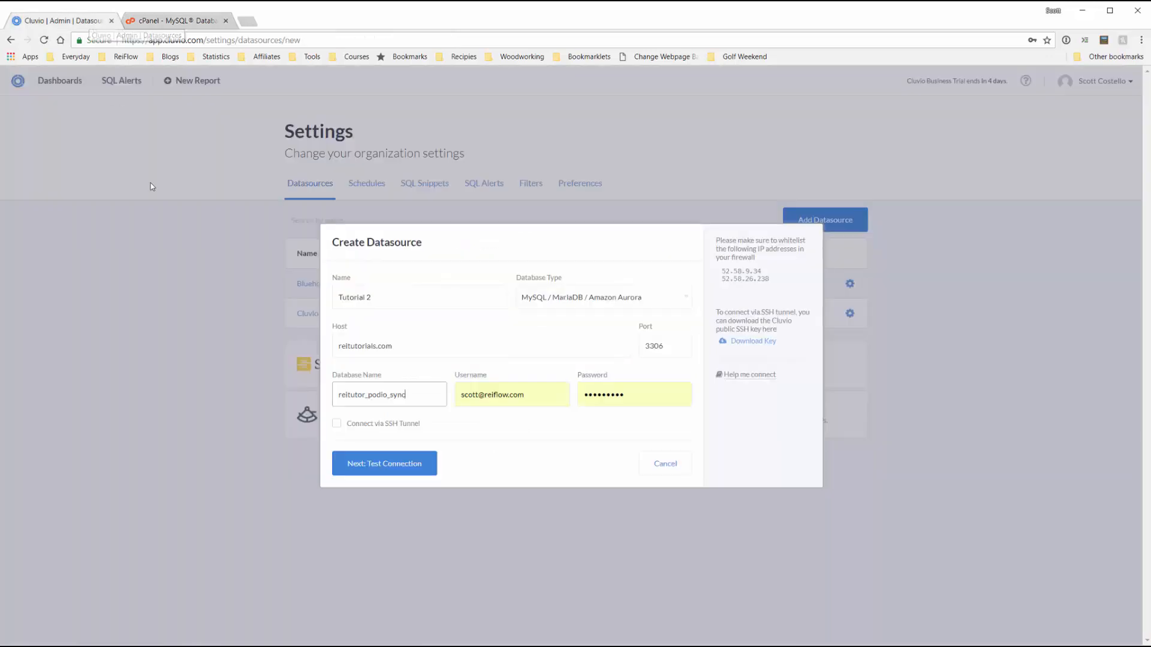
triple_click(462, 396)
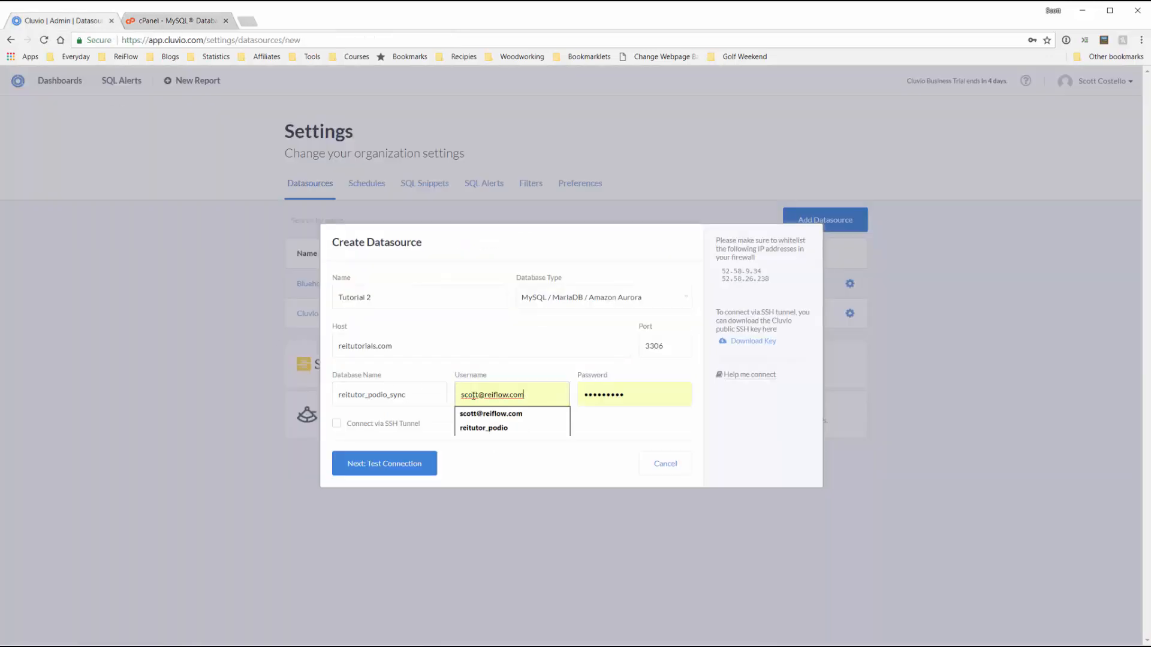
left_click(481, 428)
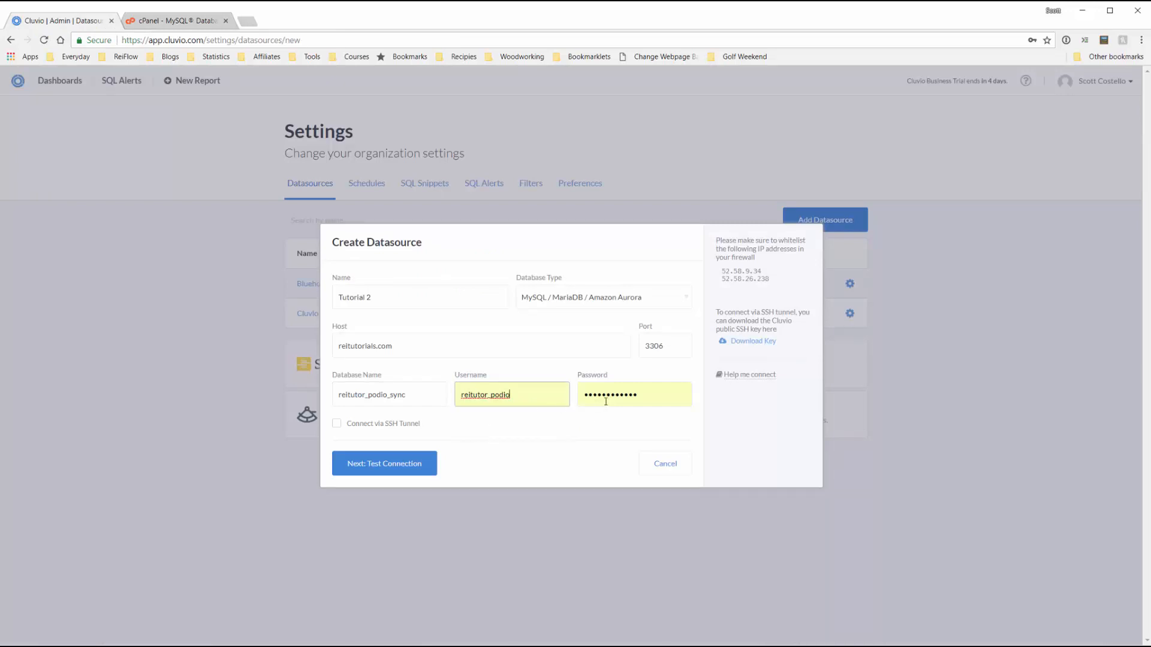
left_click(158, 26)
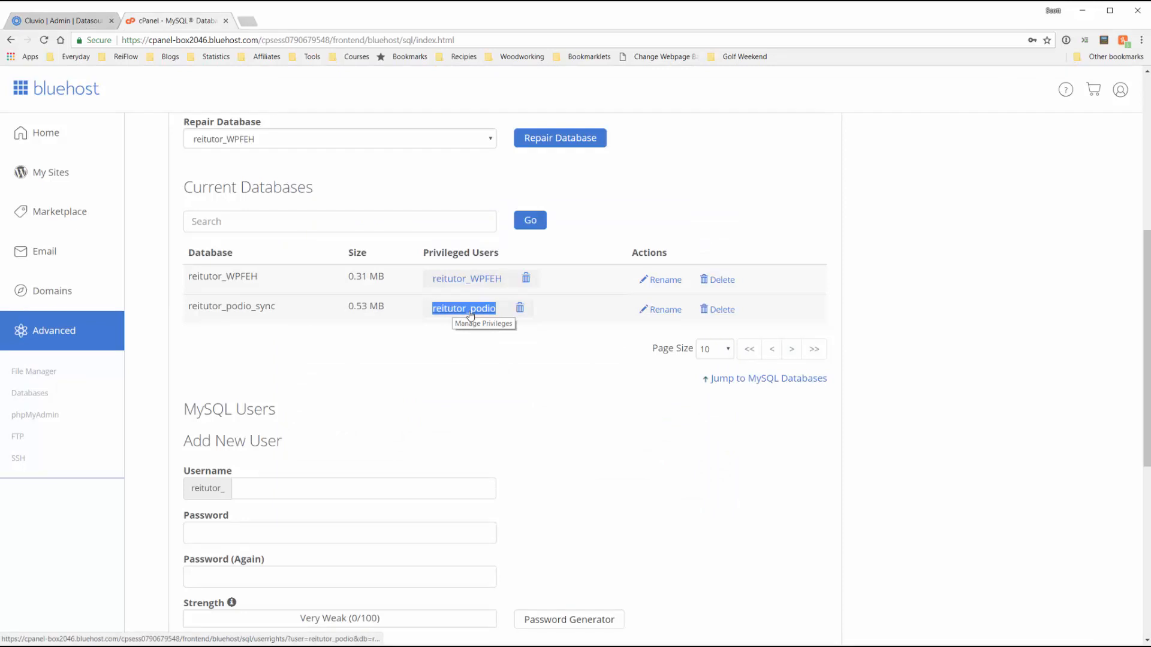
left_click(72, 21)
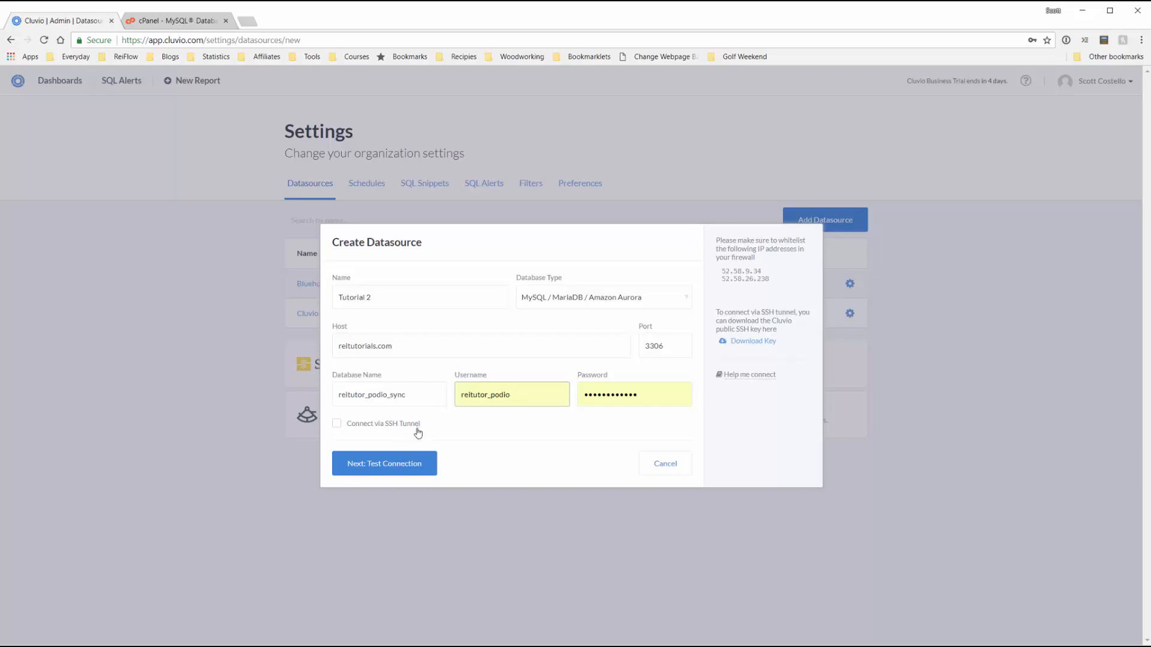
left_click(391, 465)
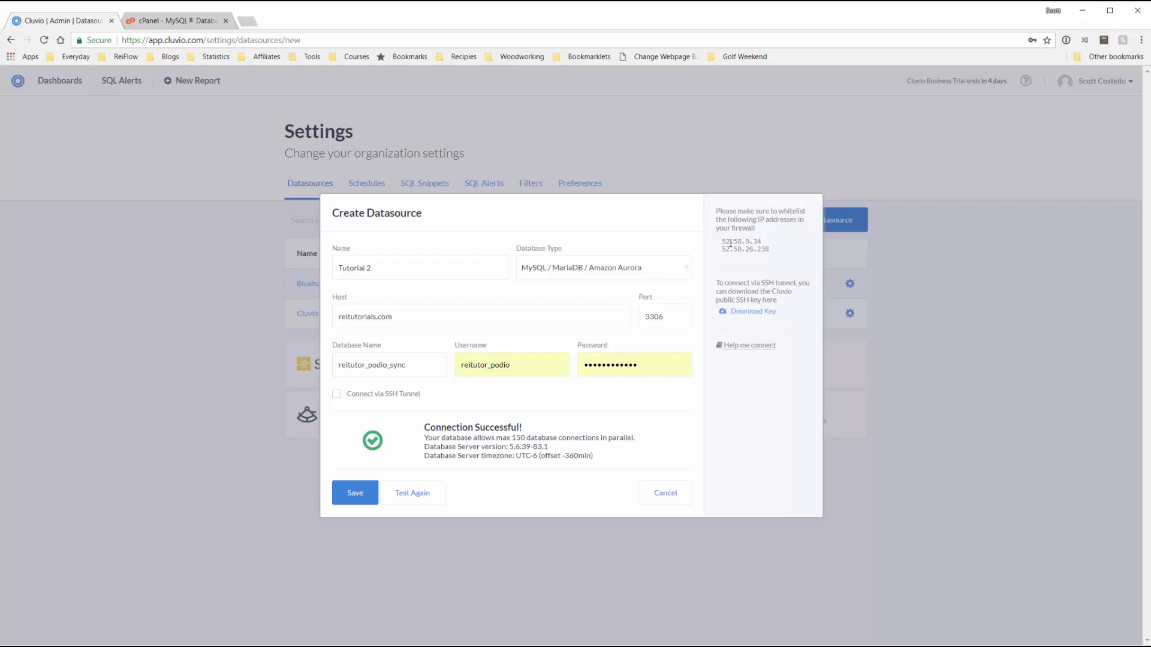
Return to the Bluehost account, open its Remote MySQL page and review the allowed access hosts
left_click(170, 22)
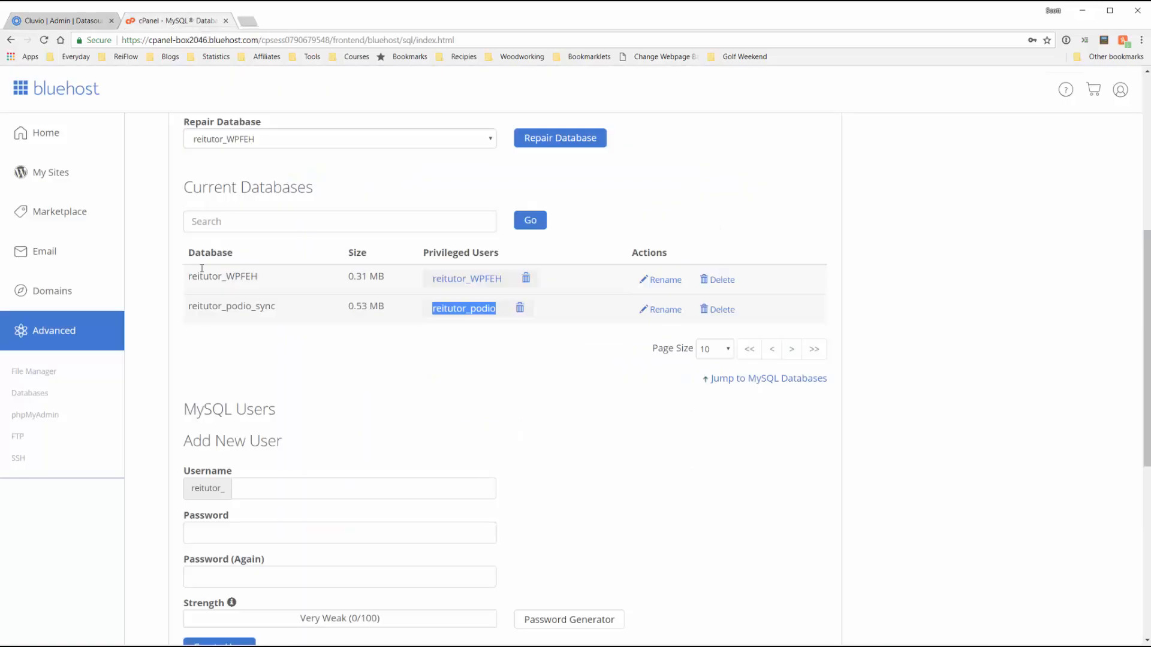
left_click(53, 334)
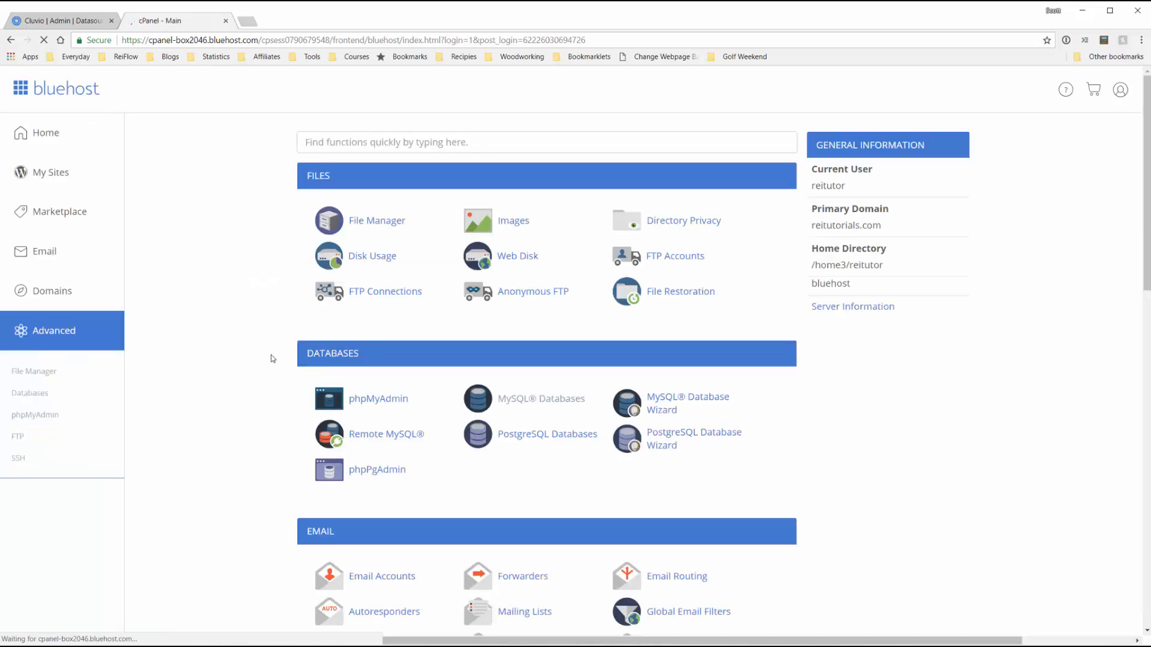
left_click(383, 435)
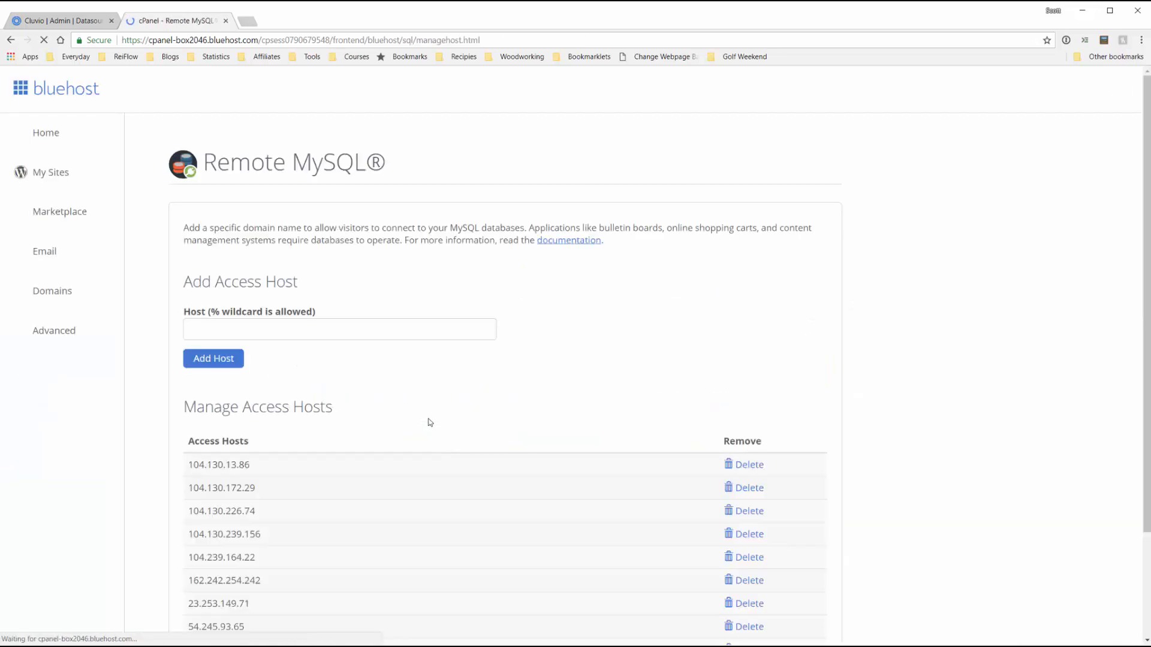
scroll(430, 416, "down", 2)
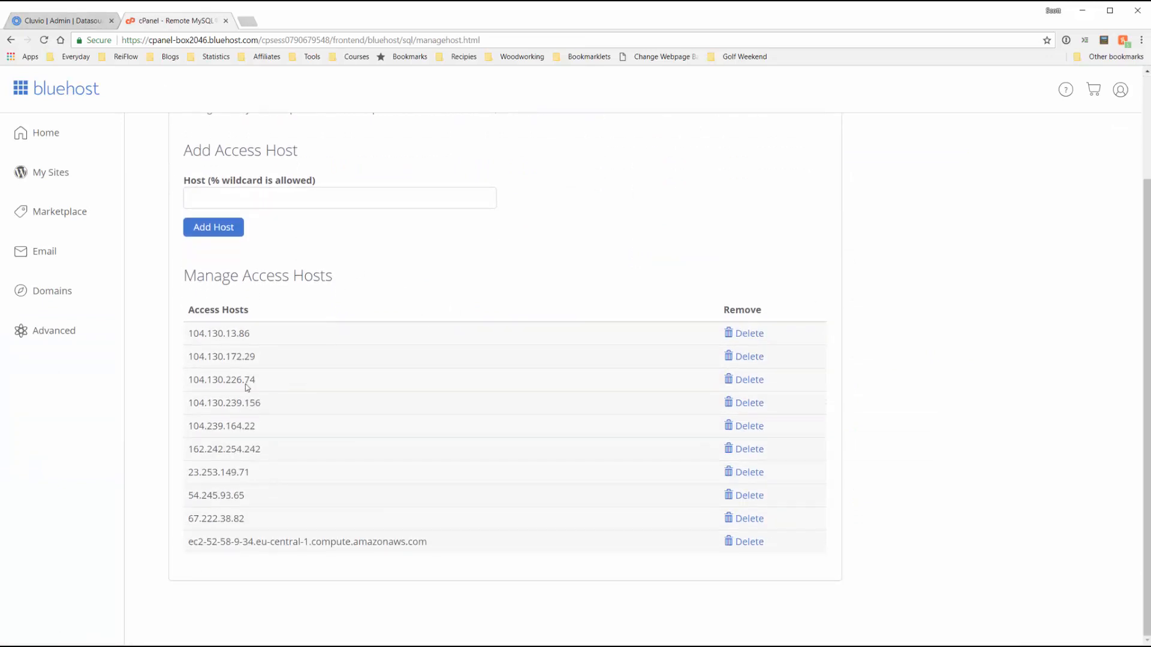
Copy the first whitelist address, 52.58.9.34, from Cluvio's Create Datasource dialog and add it as an access host in Bluehost's Remote MySQL
left_click(66, 20)
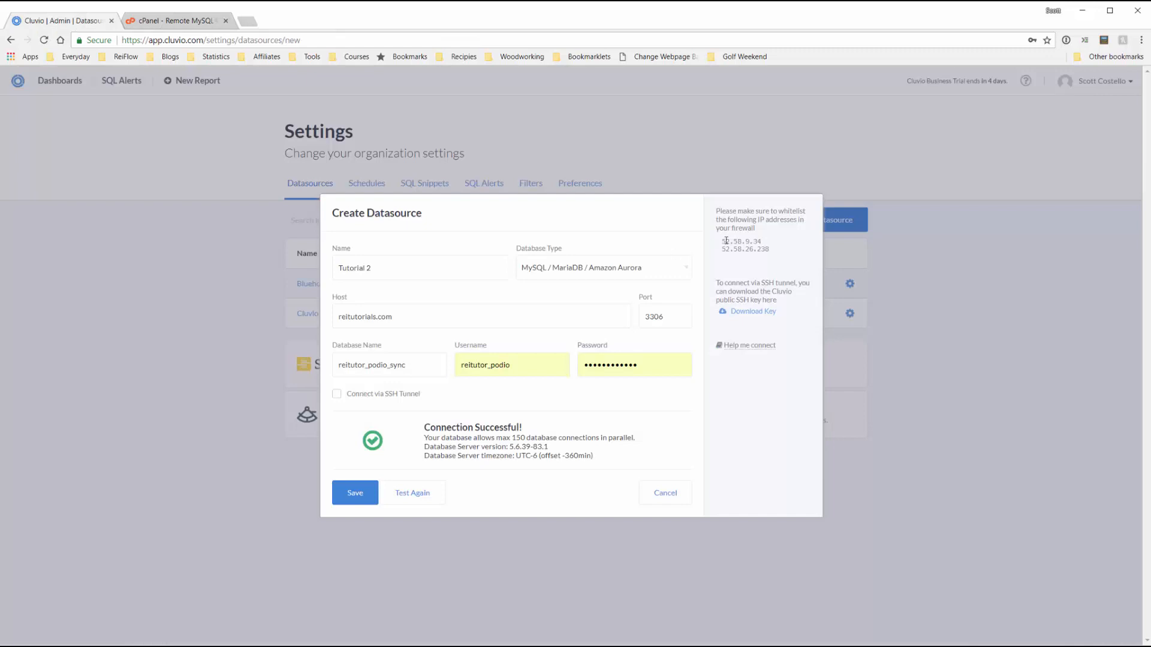
left_click_drag(723, 241, 762, 242)
right_click(751, 242)
left_click(770, 250)
left_click(180, 22)
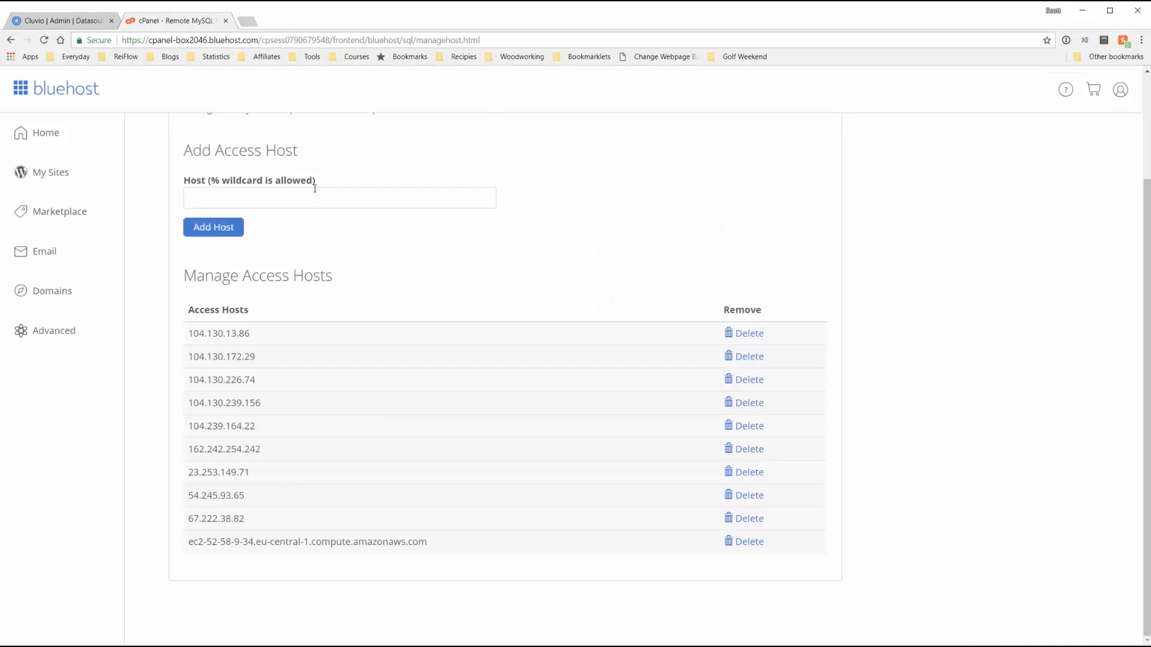
left_click(300, 200)
right_click(300, 200)
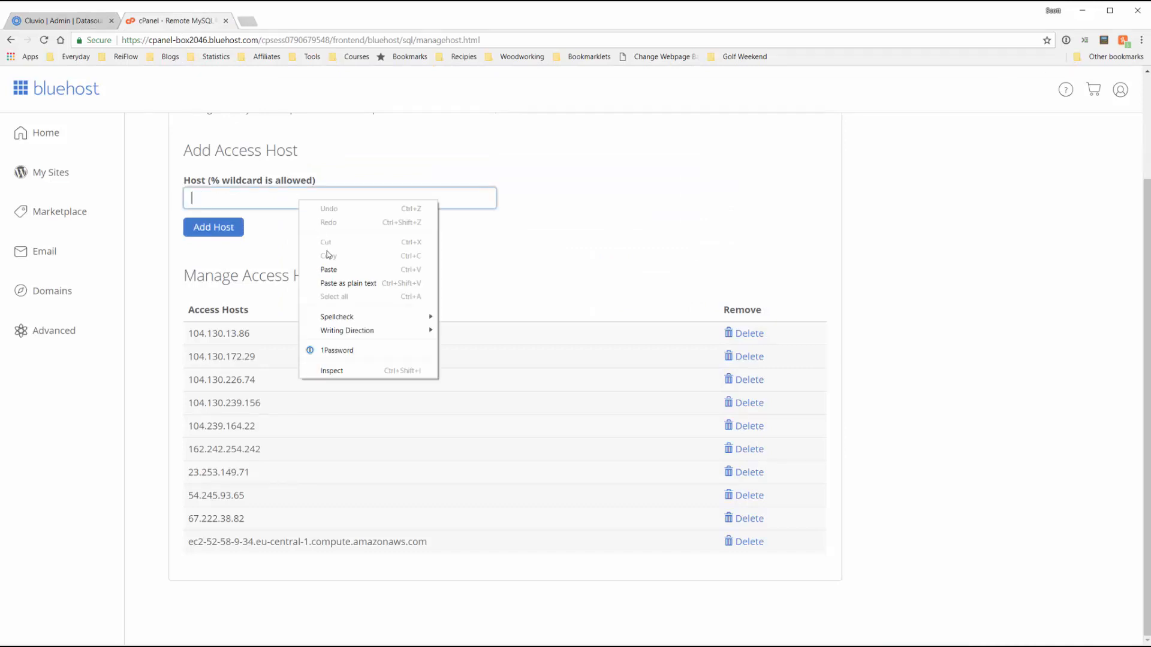
left_click(329, 270)
left_click(220, 233)
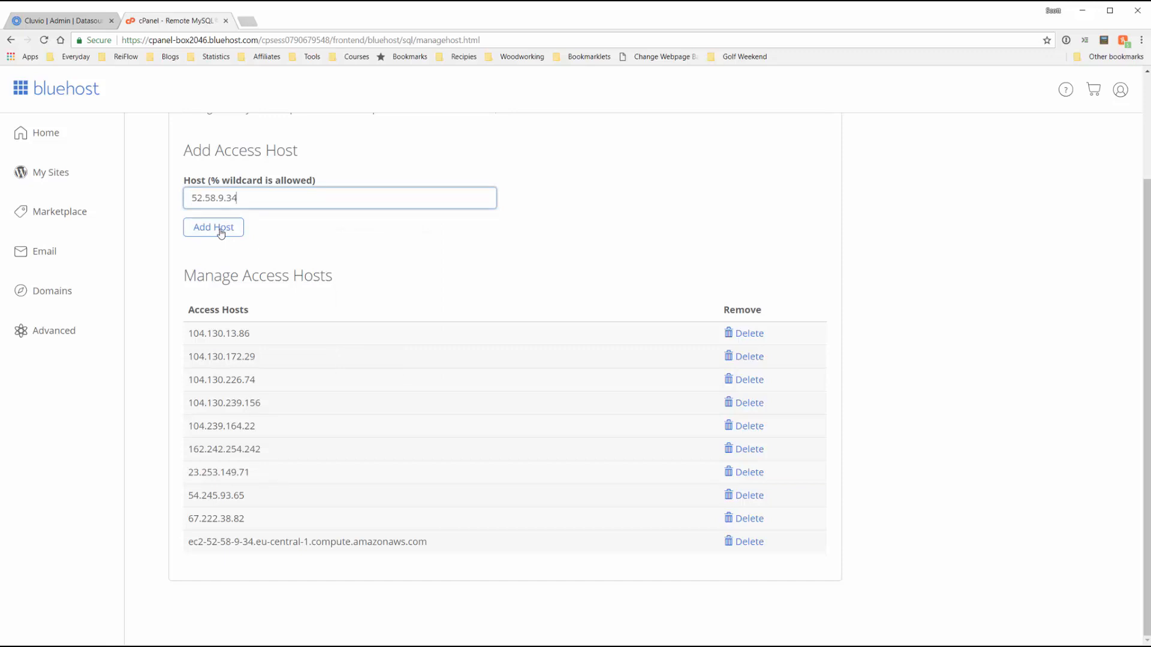
left_click(220, 233)
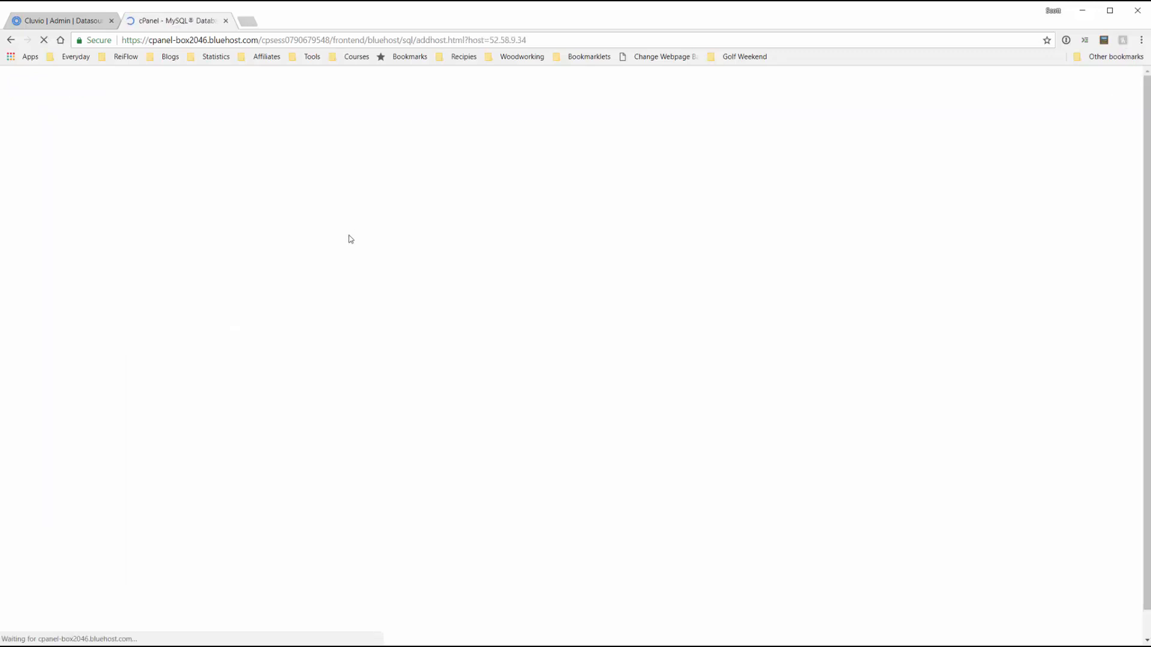
left_click(507, 276)
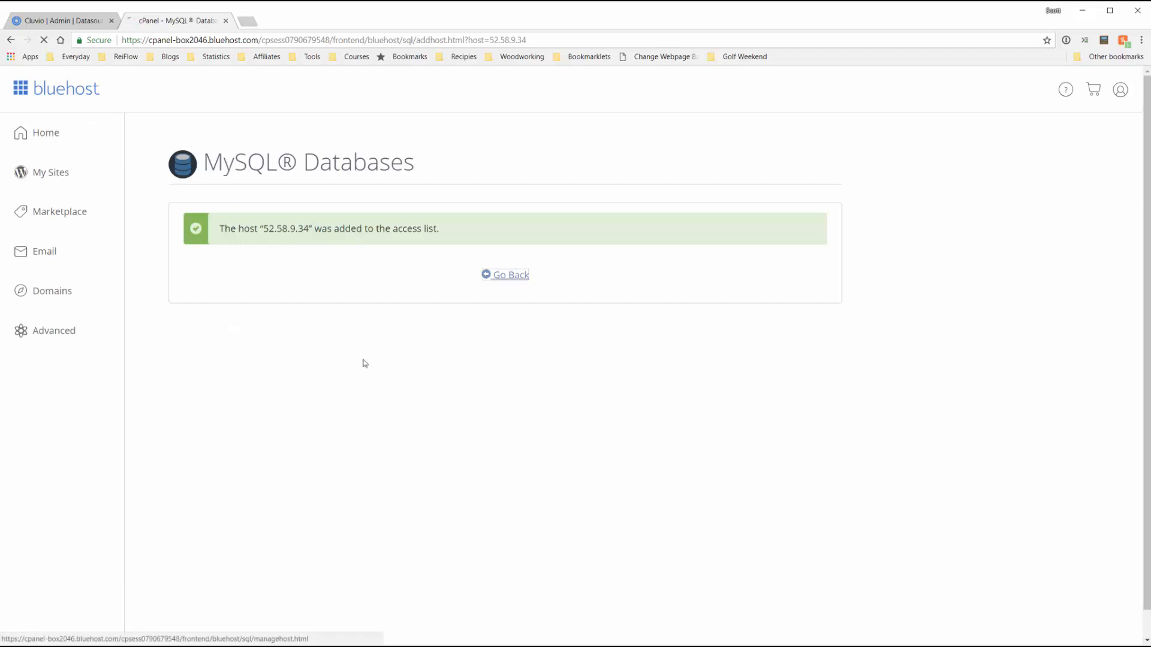
scroll(330, 372, "down", 3)
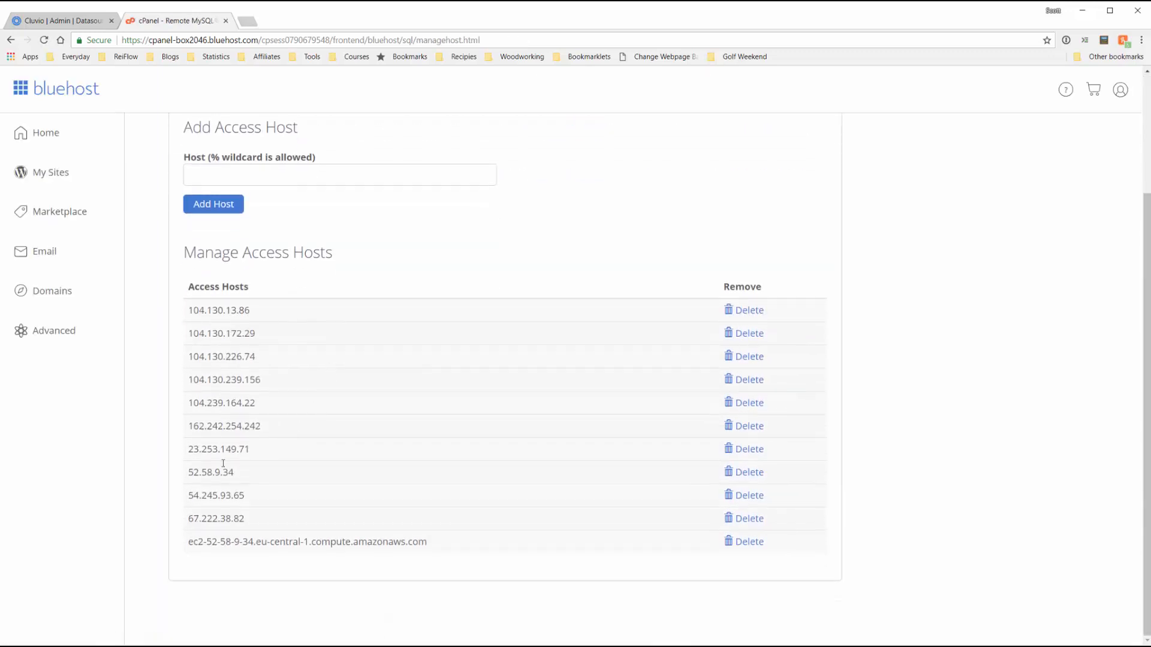
Copy Cluvio's second whitelist address, 52.58.26.238, and add it to the Remote MySQL access hosts in Bluehost
left_click(89, 23)
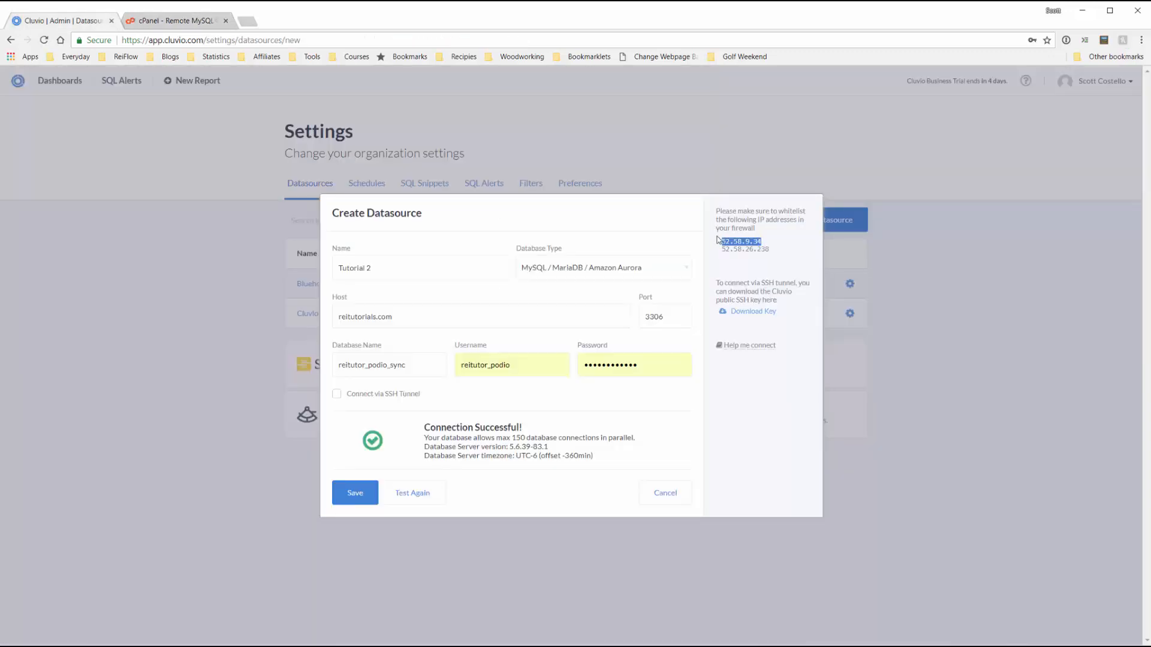
left_click_drag(723, 249, 769, 250)
right_click(766, 249)
left_click(794, 257)
left_click(174, 21)
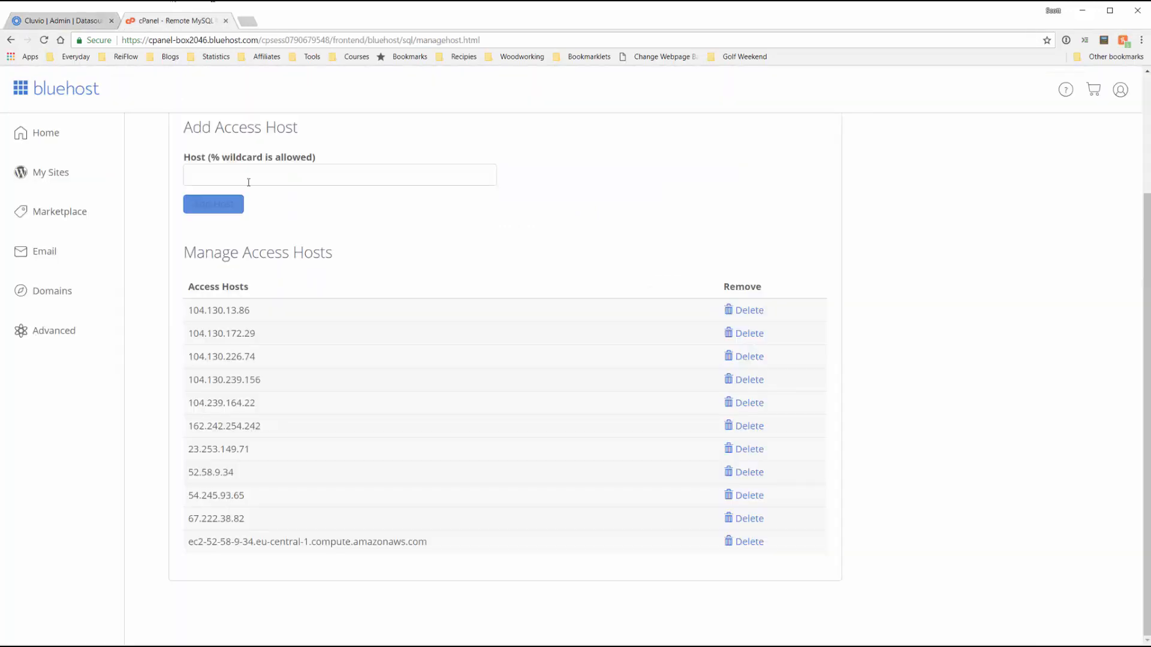
right_click(243, 169)
left_click(272, 238)
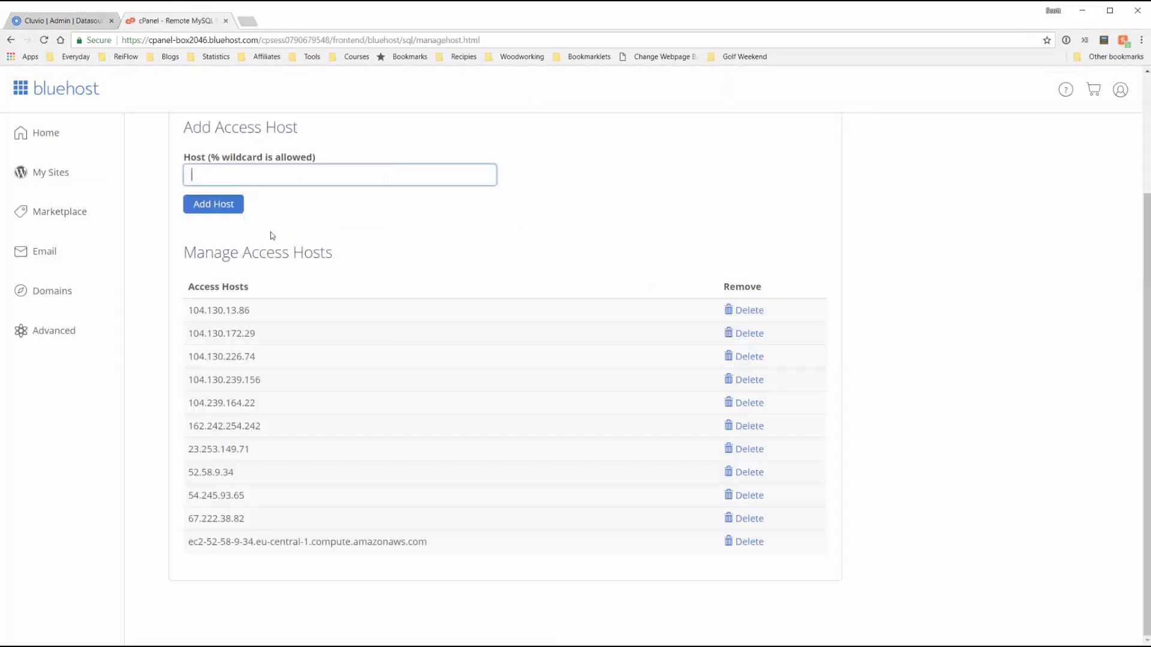
left_click(226, 204)
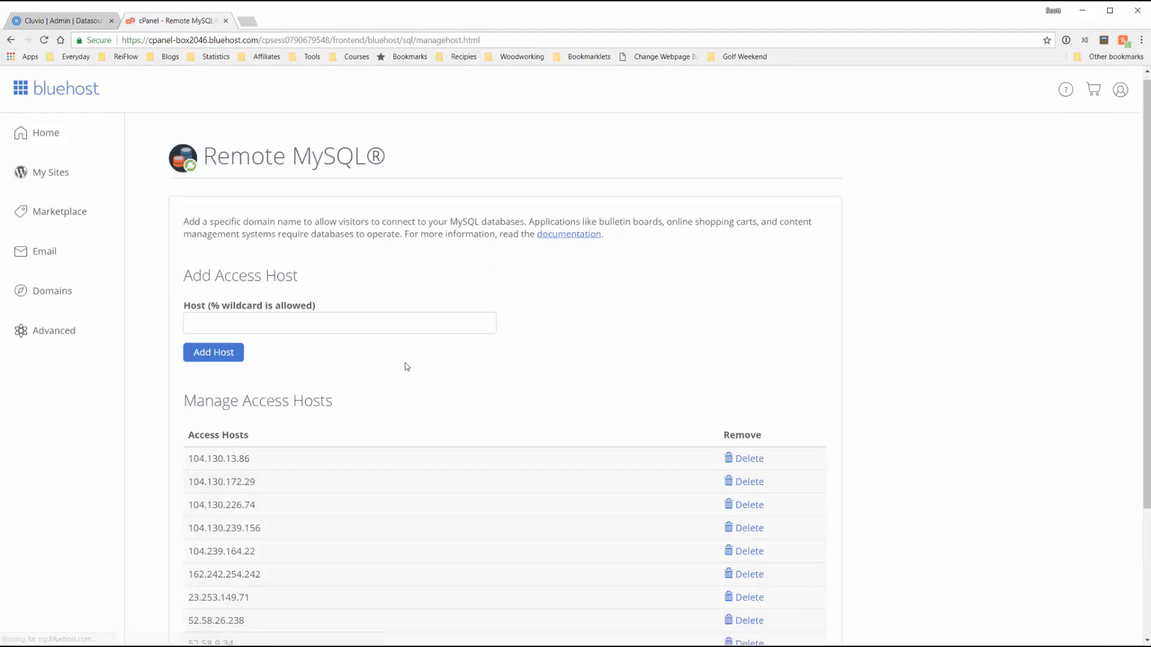
scroll(406, 363, "down", 3)
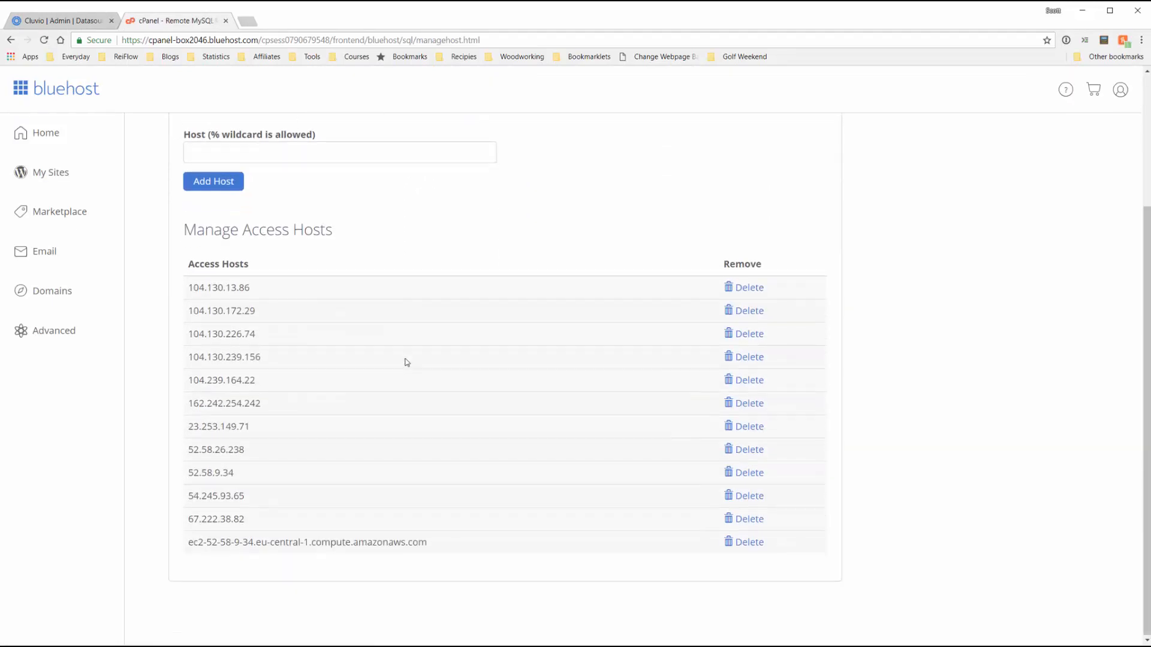
Return to Cluvio and save the Tutorial 2 datasource
left_click(74, 24)
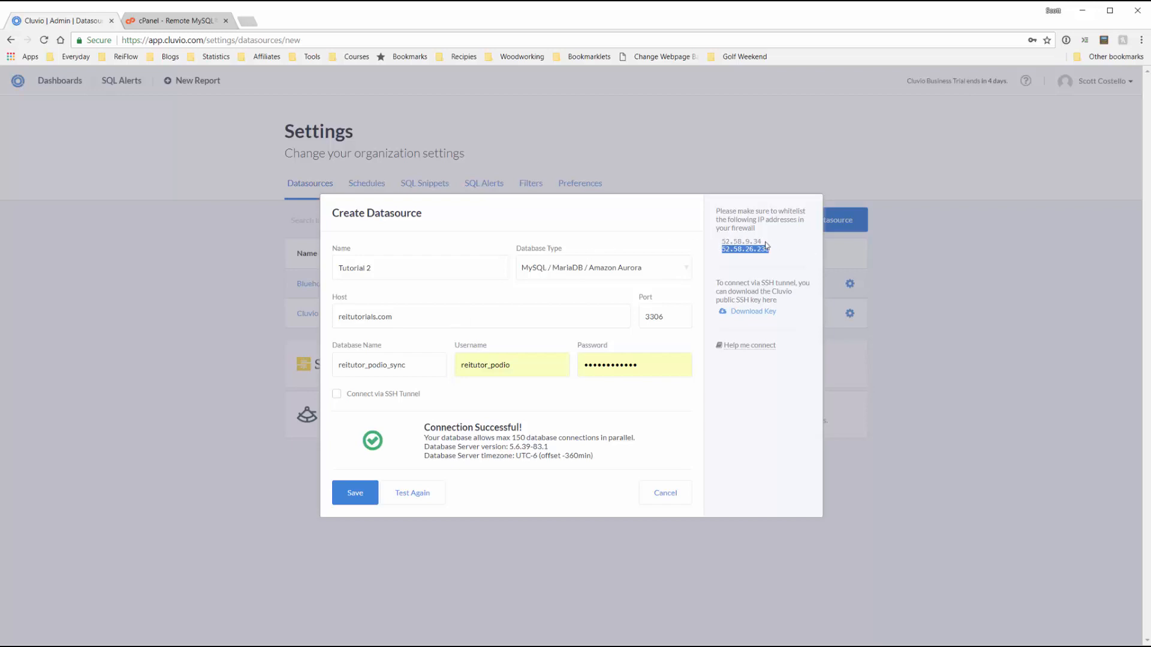
left_click(366, 493)
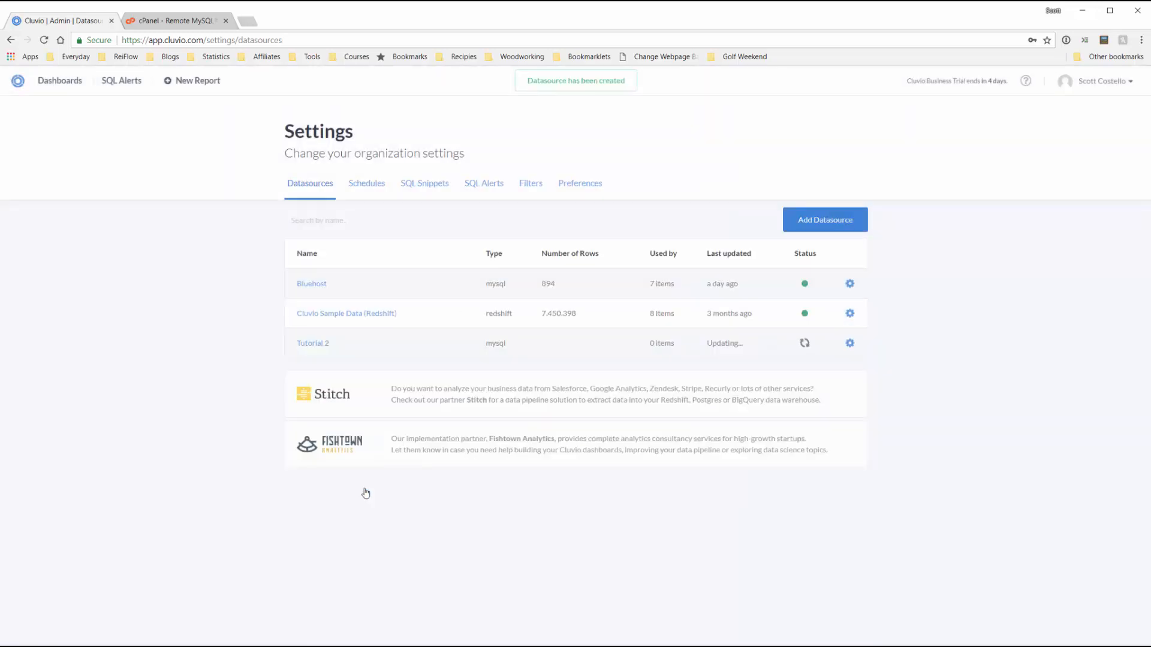
Create a new dashboard named Tutorial Dashboard
left_click(59, 83)
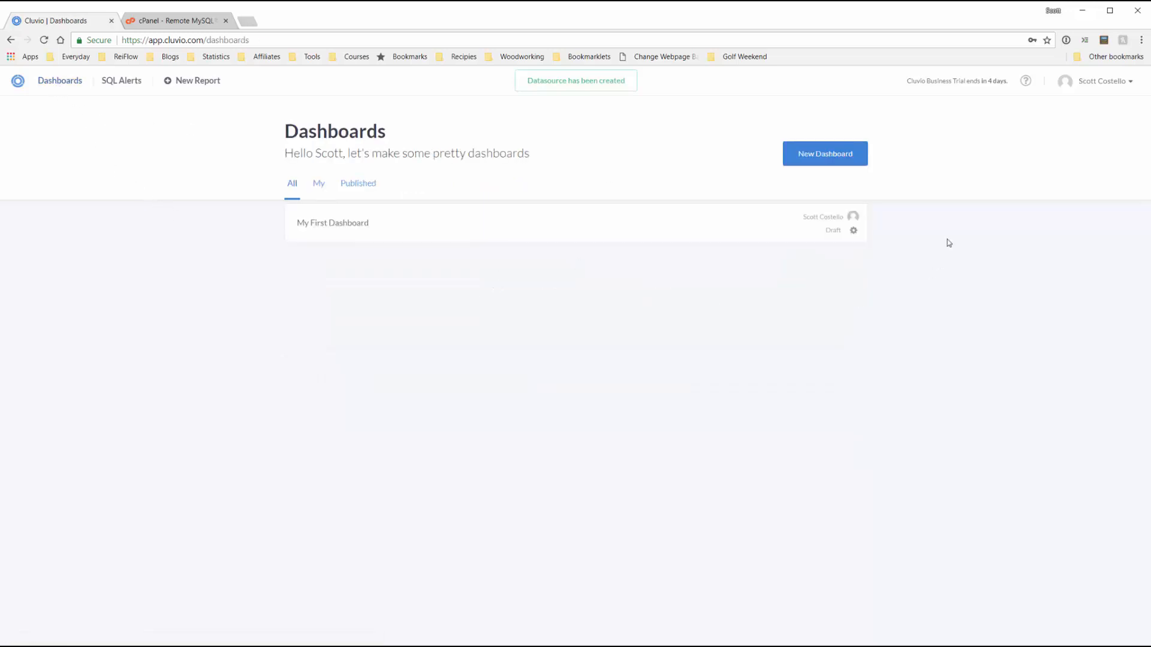
left_click(831, 165)
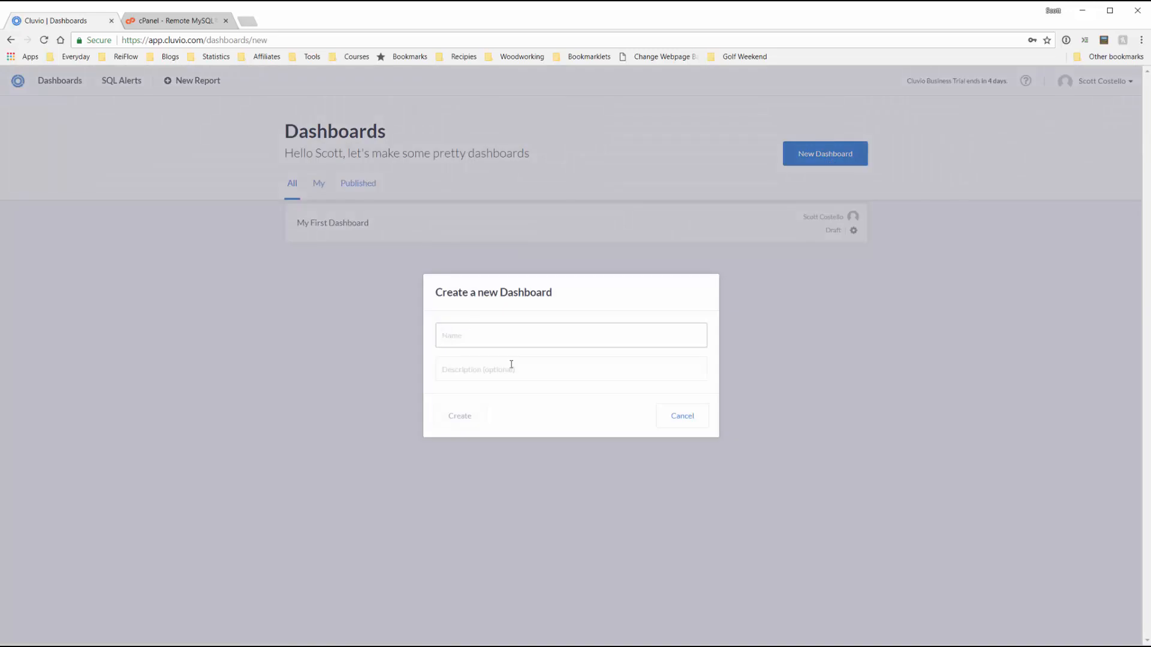
type("Tutor")
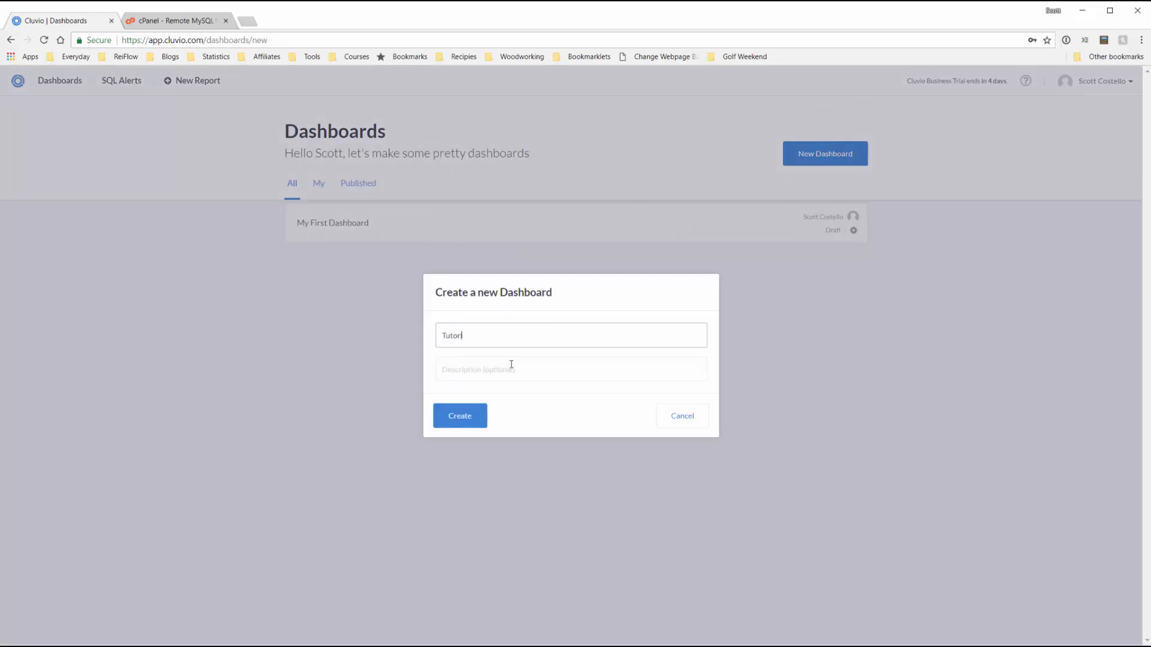
type("ial Dashboard")
left_click(468, 423)
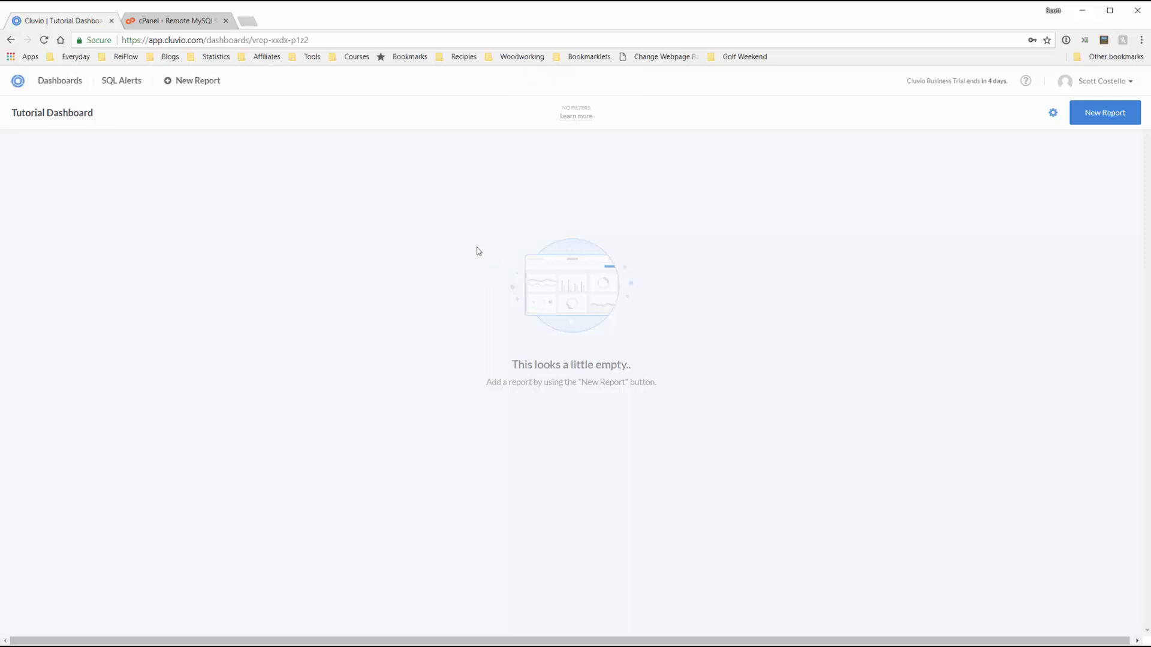
Start a new report in Tutorial Dashboard on the Tutorial 2 datasource and run the Quick Overview of the sync_properties table
left_click(1109, 114)
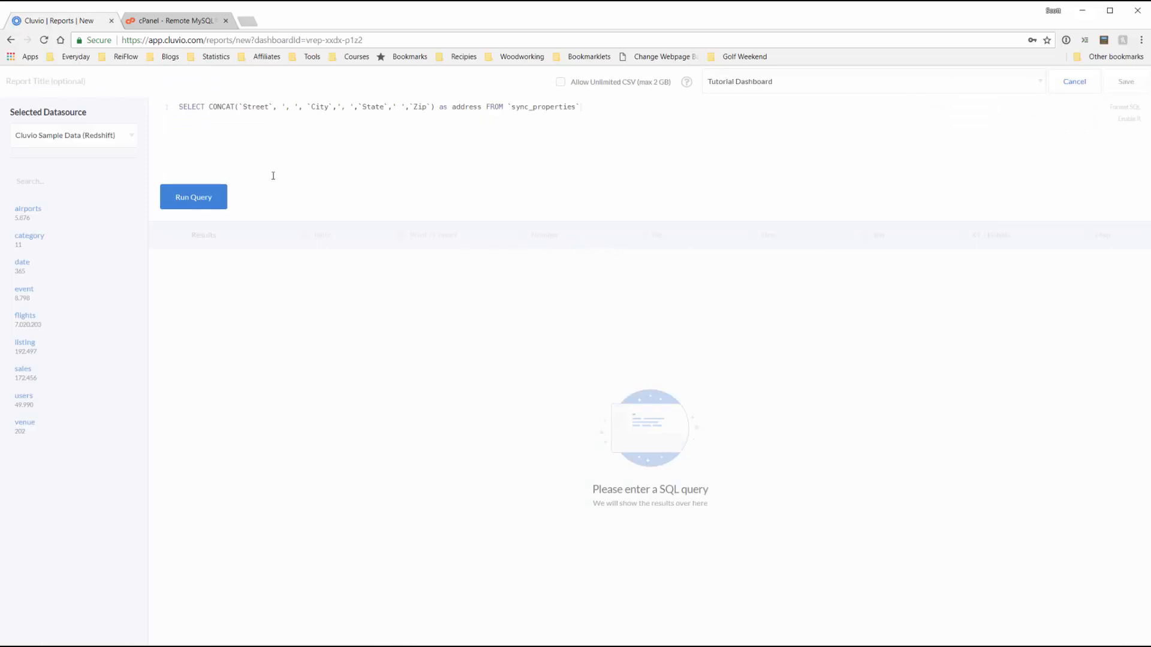
left_click(118, 145)
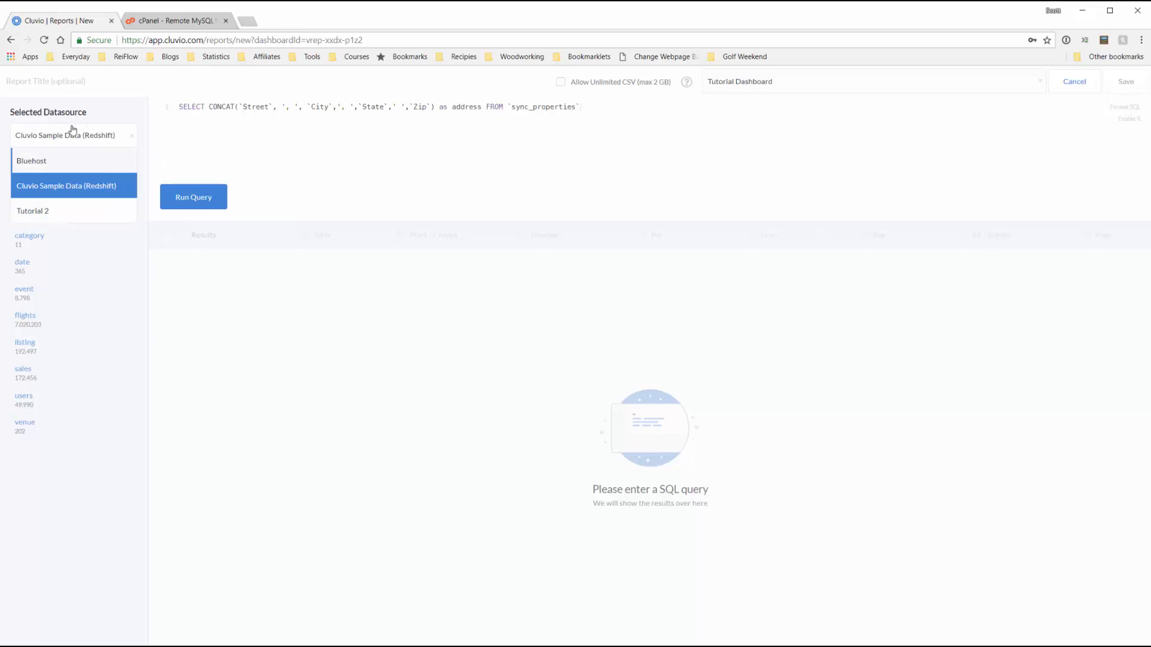
left_click(47, 211)
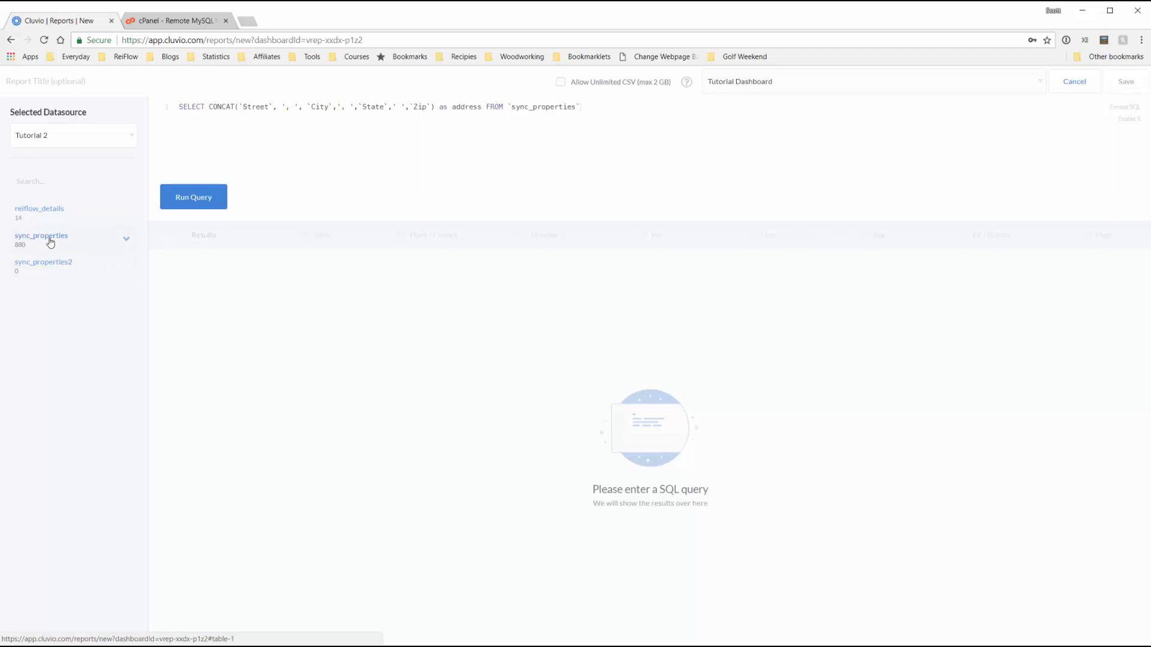
left_click(108, 247)
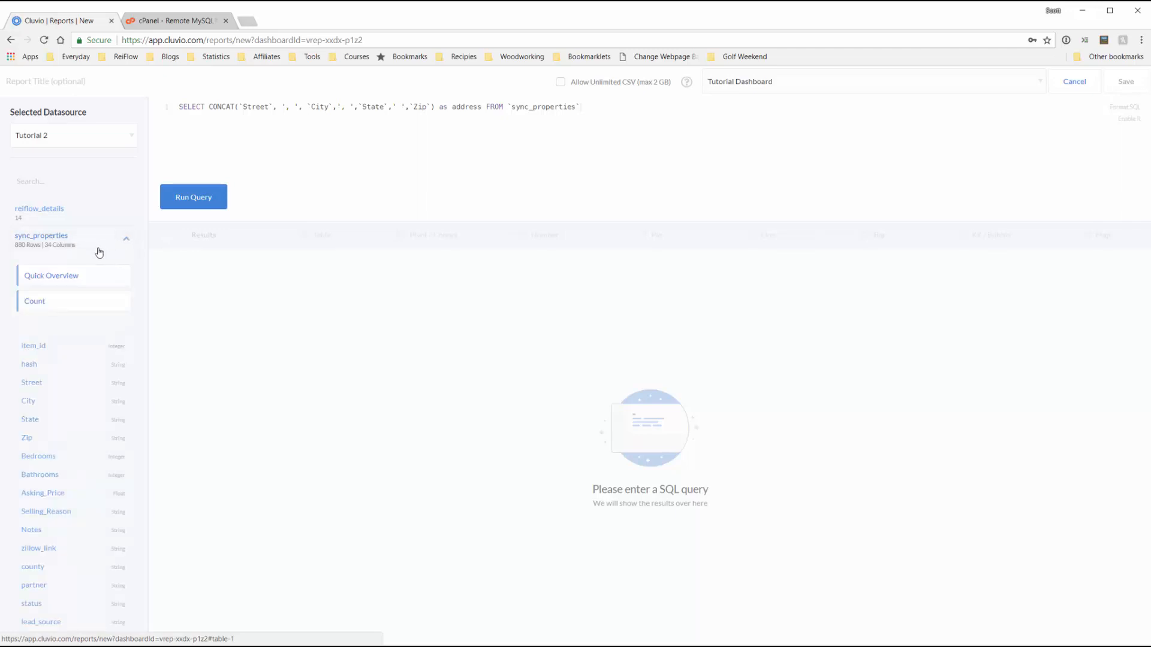
left_click(48, 277)
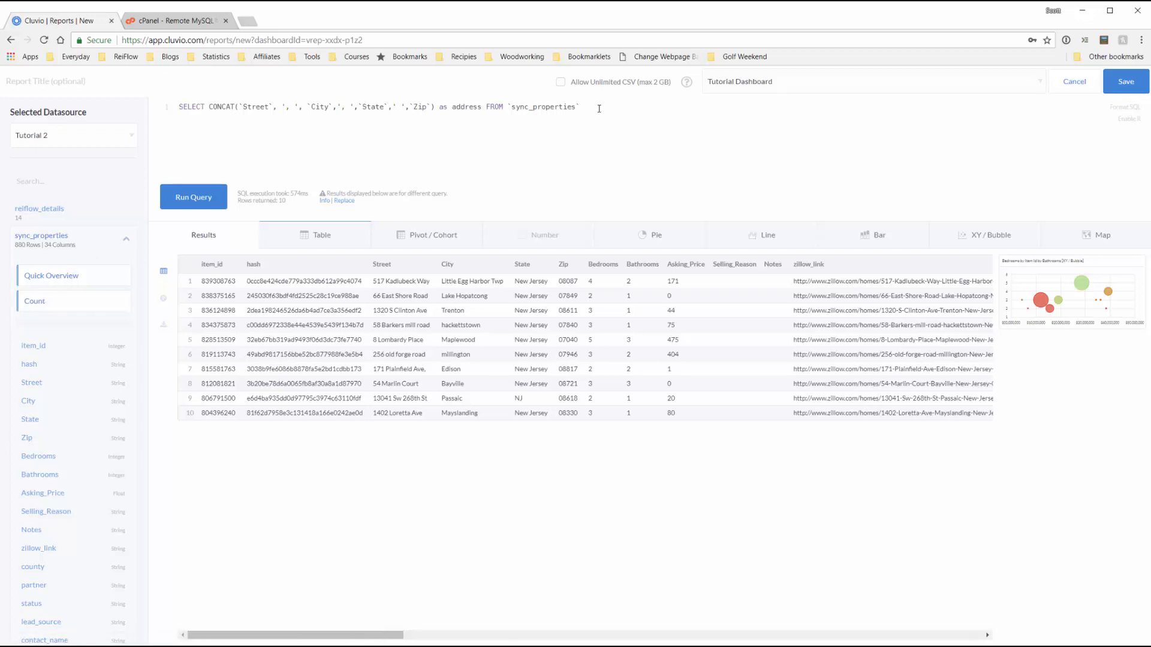
Replace the existing SQL statement with SELECT City FROM sync_properties, putting the FROM clause on its own line
left_click_drag(600, 108, 159, 106)
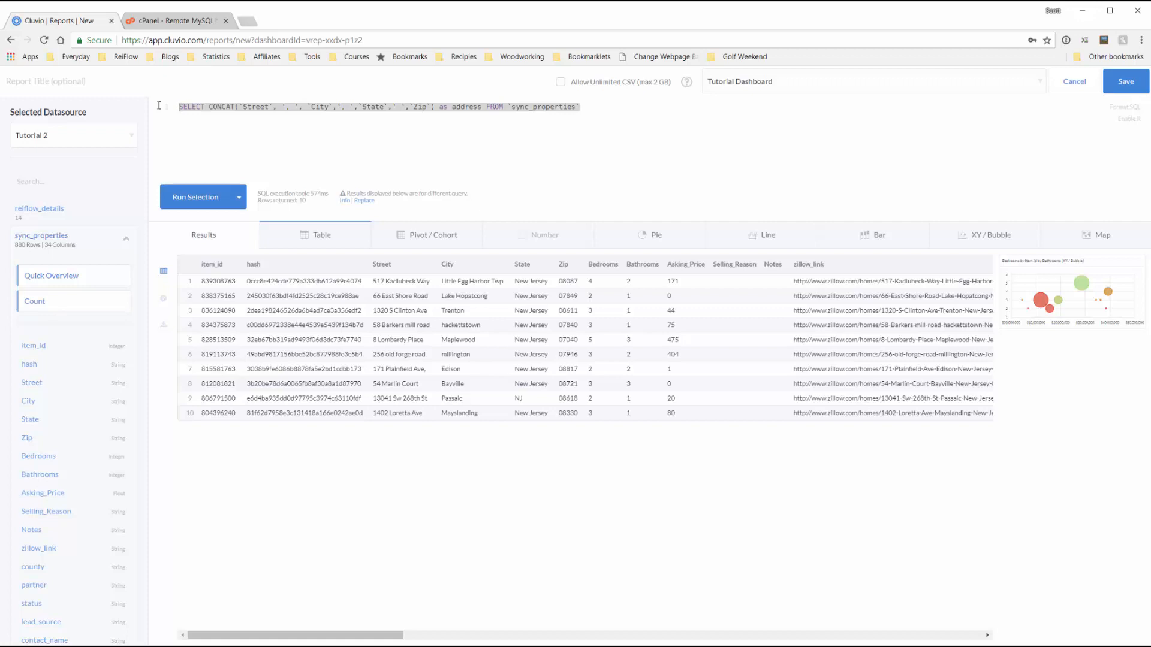
type("SELECT ")
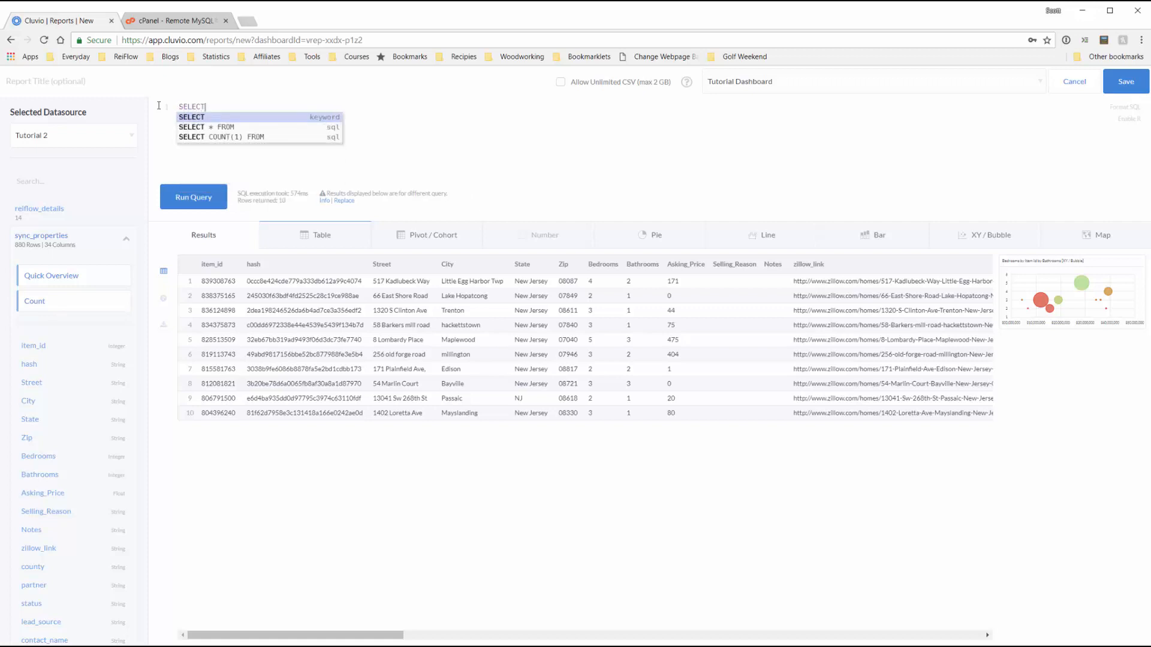
type("CITY")
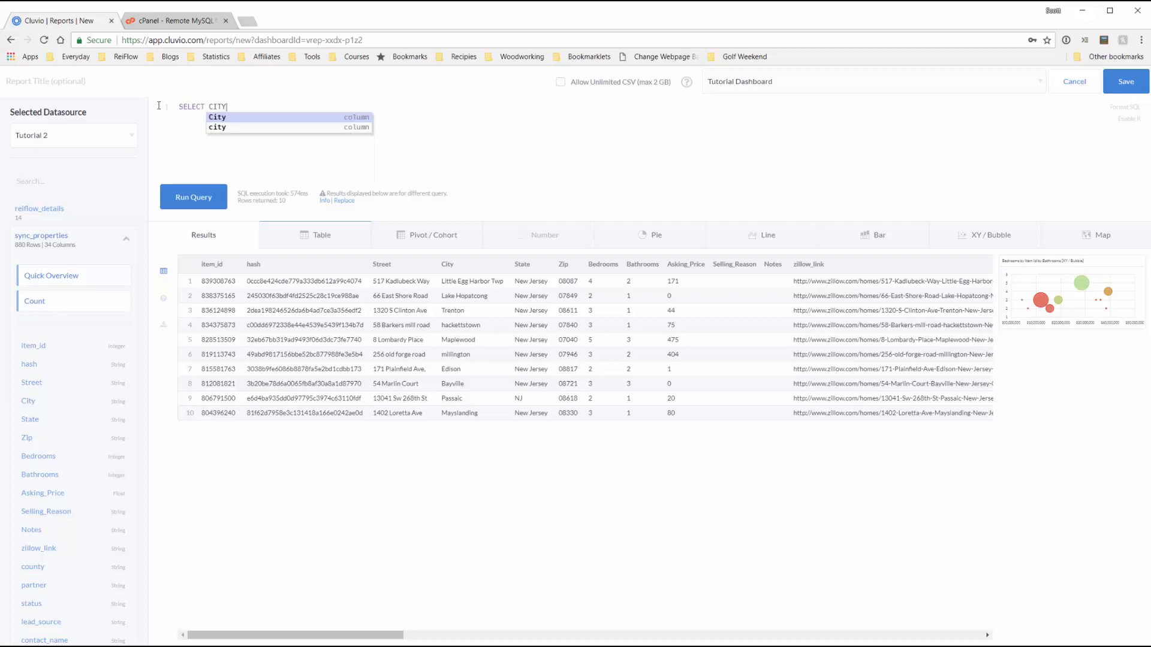
type(",")
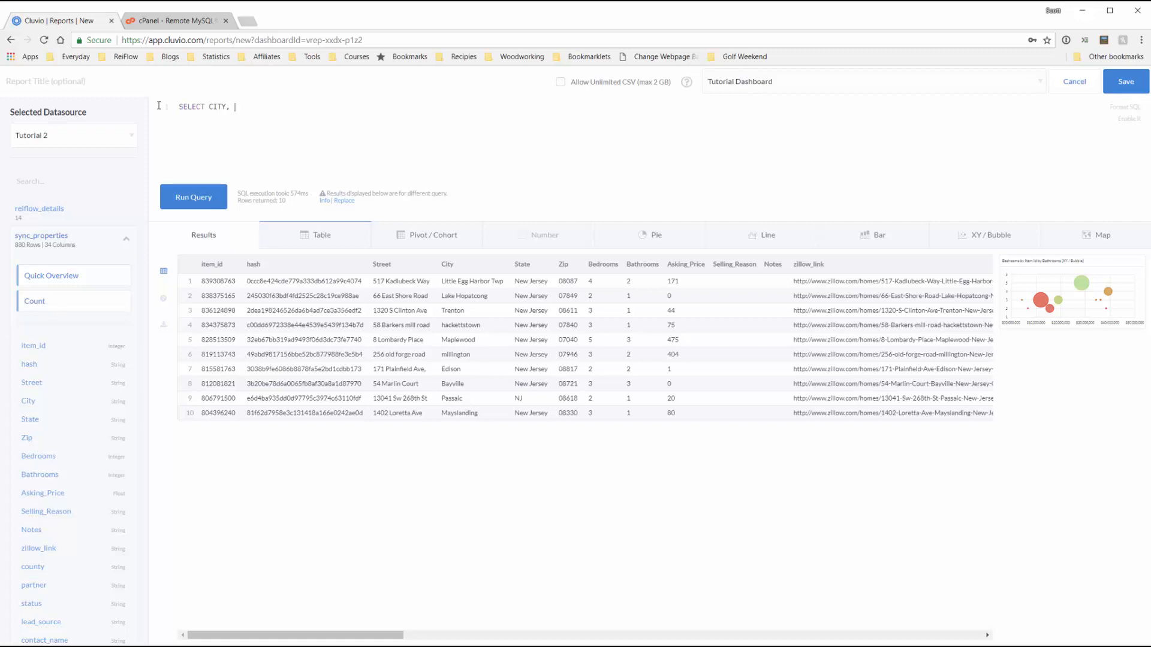
key("BackSpace")
key("Return")
key("Return")
type("FROM sync")
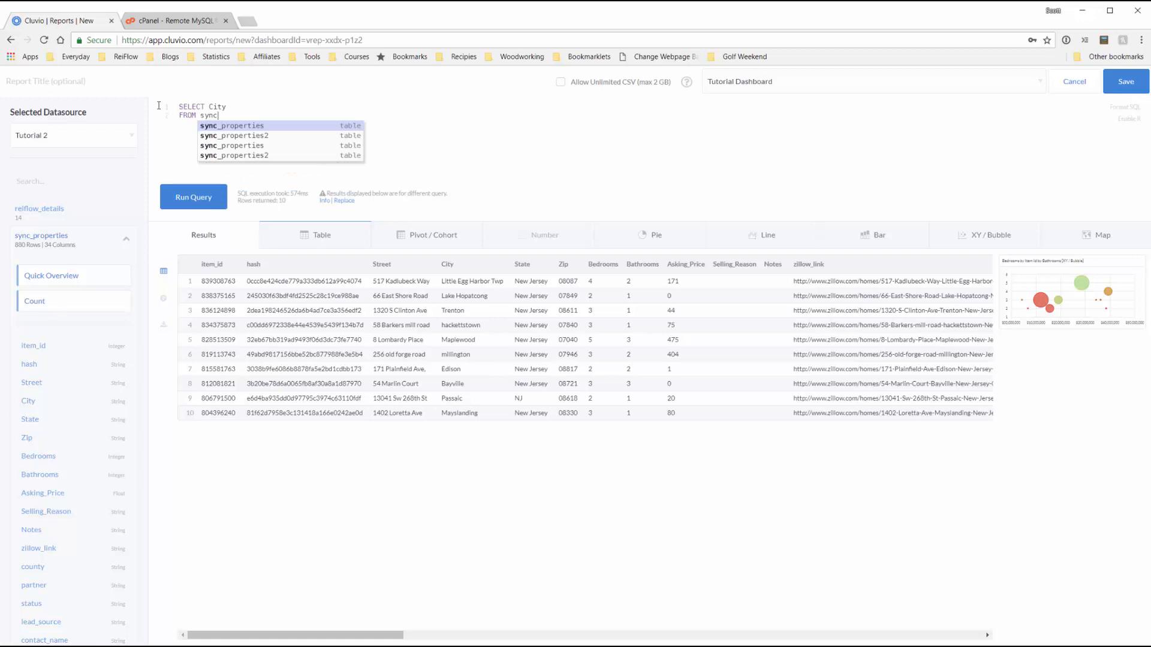
key("Return")
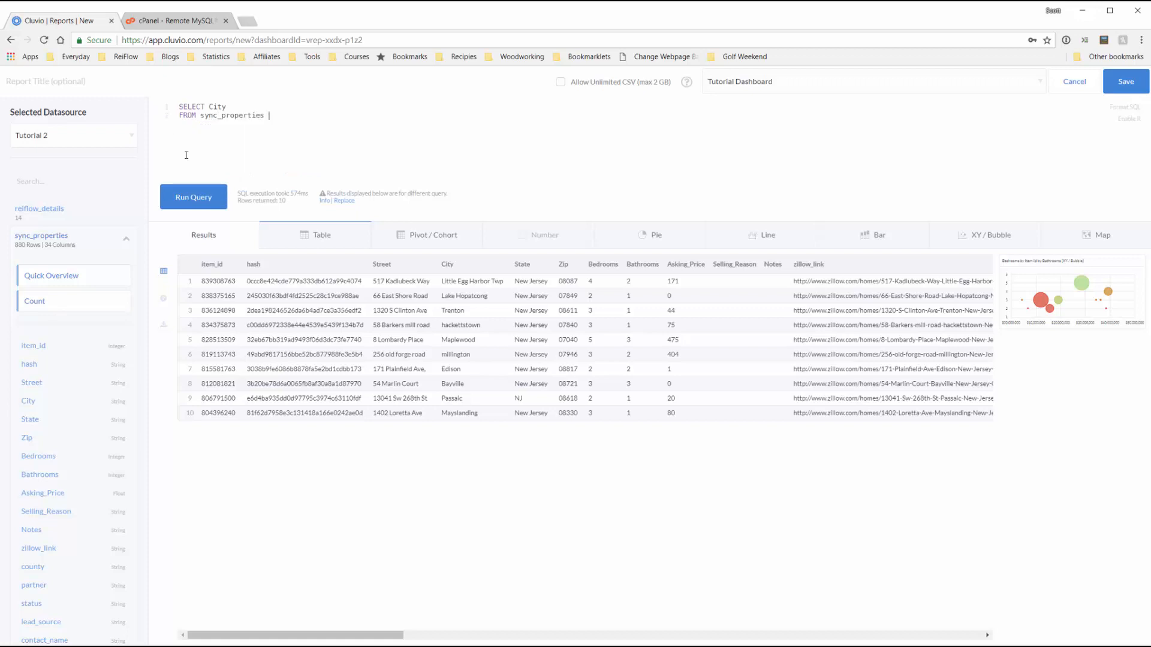
Run the City query and look through the returned rows
left_click(193, 198)
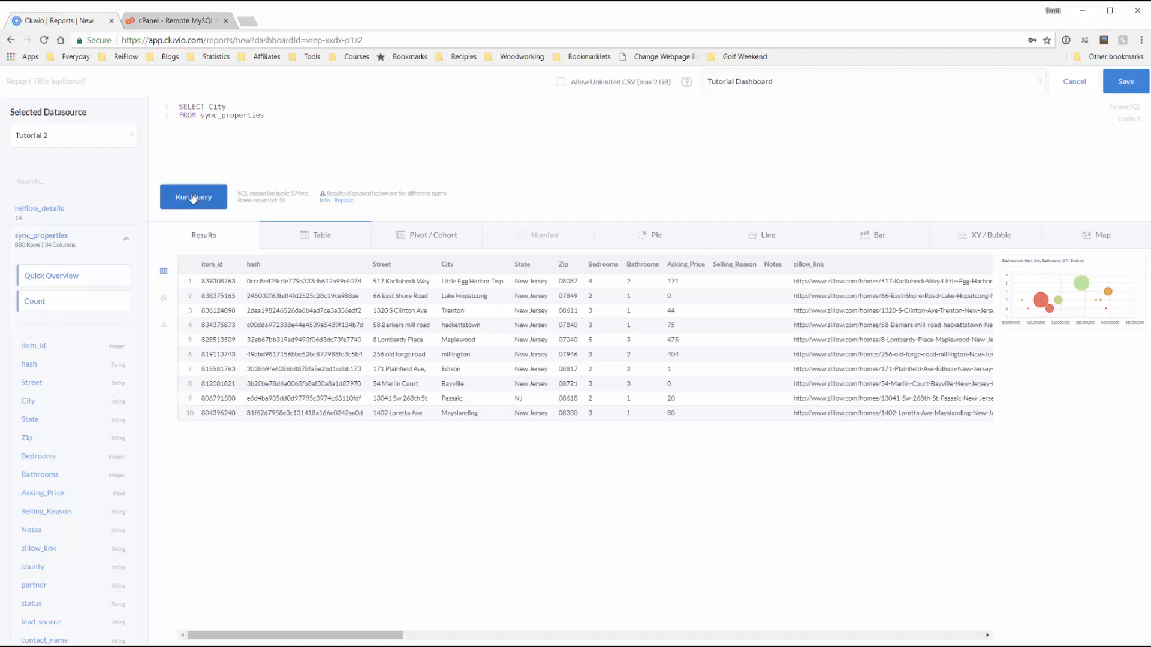
left_click(193, 199)
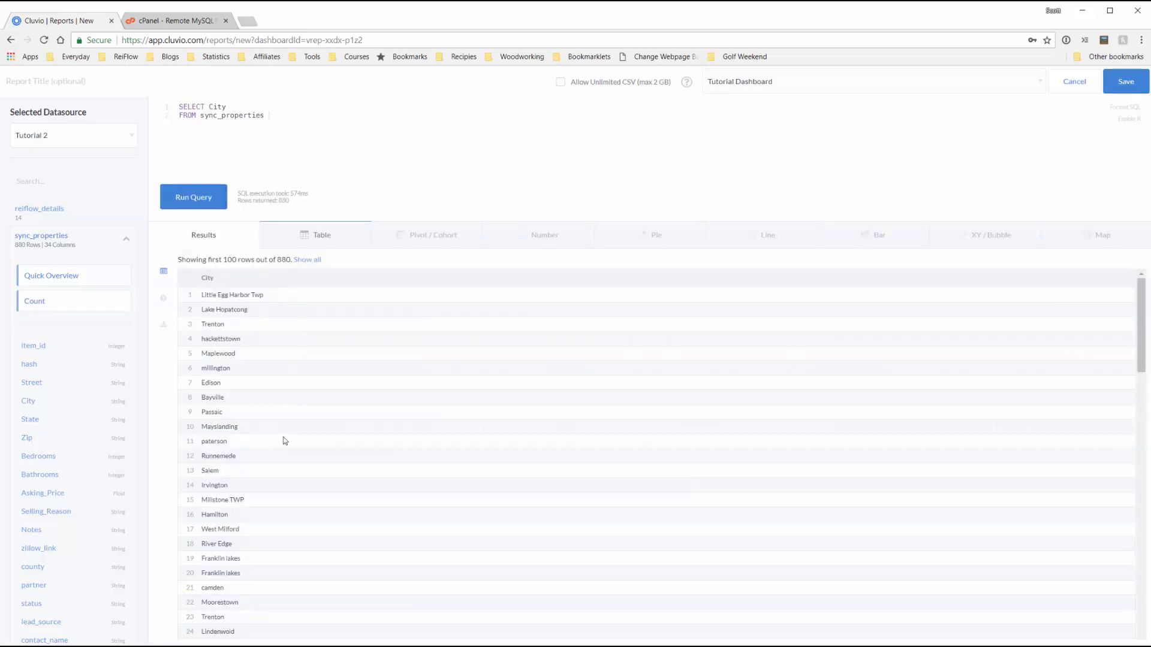
scroll(288, 480, "down", 7)
scroll(288, 478, "up", 7)
Add COUNT(*) as Leads after City in the SELECT clause of the query
left_click(266, 109)
type(",COou")
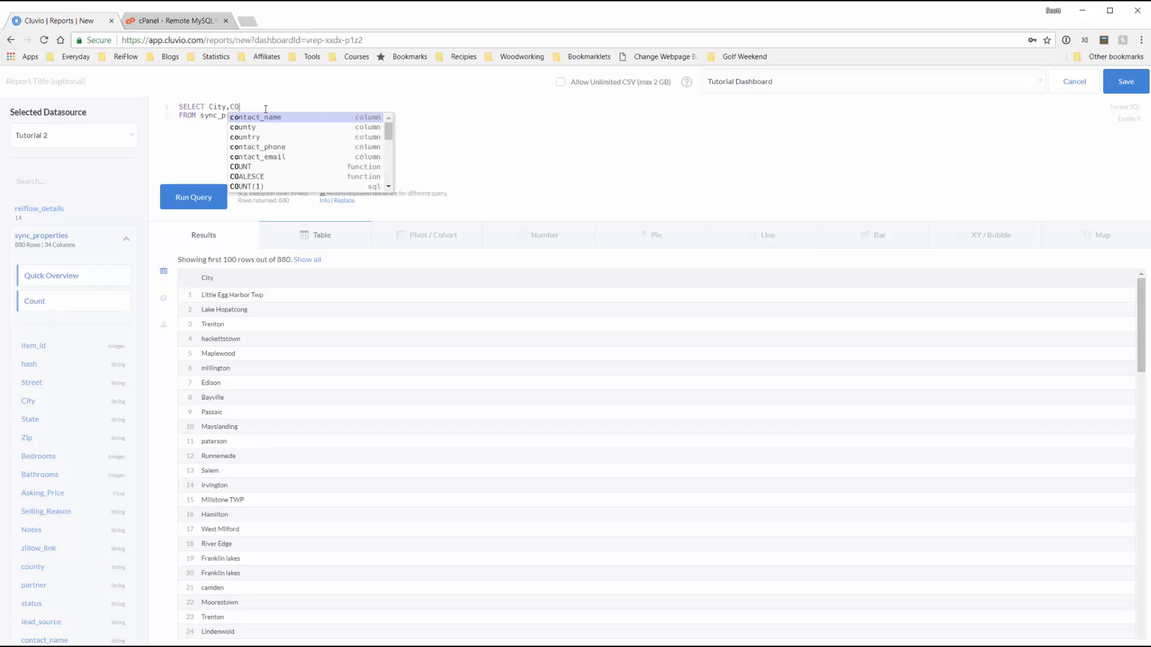
key("BackSpace")
key("BackSpace")
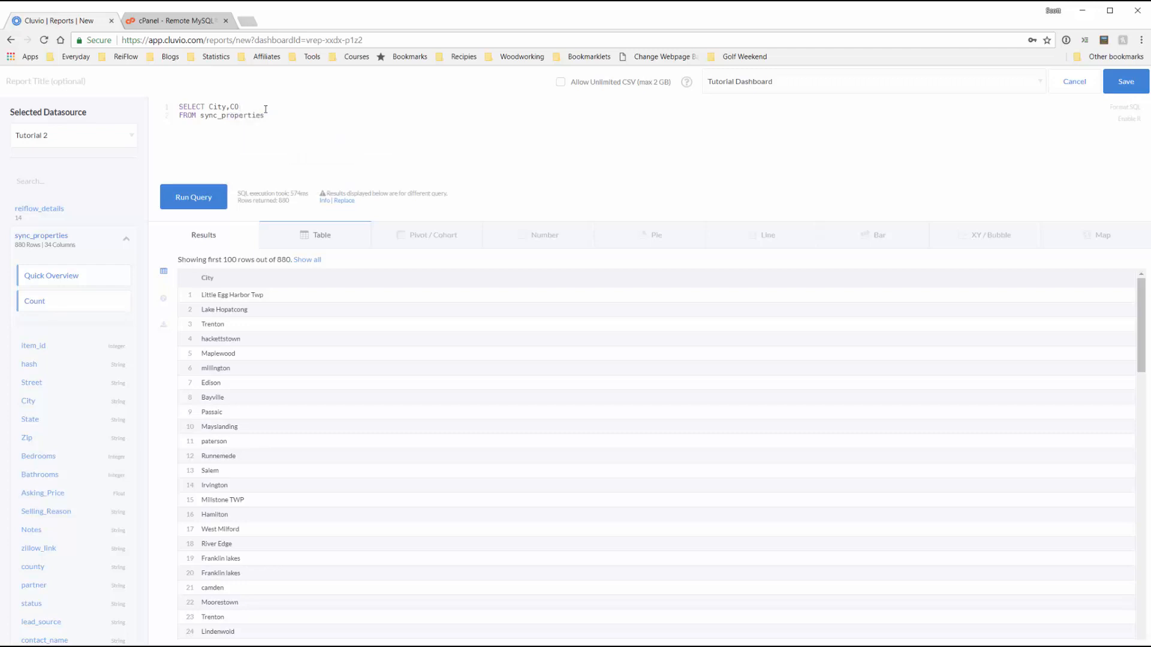
type("unt")
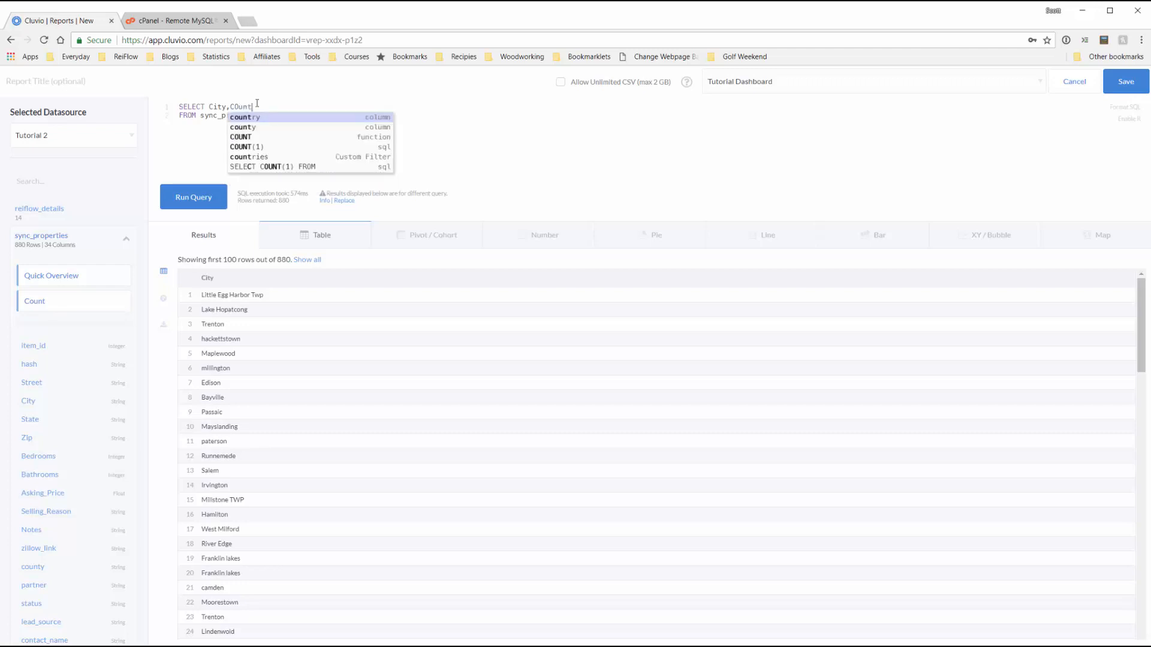
left_click(244, 138)
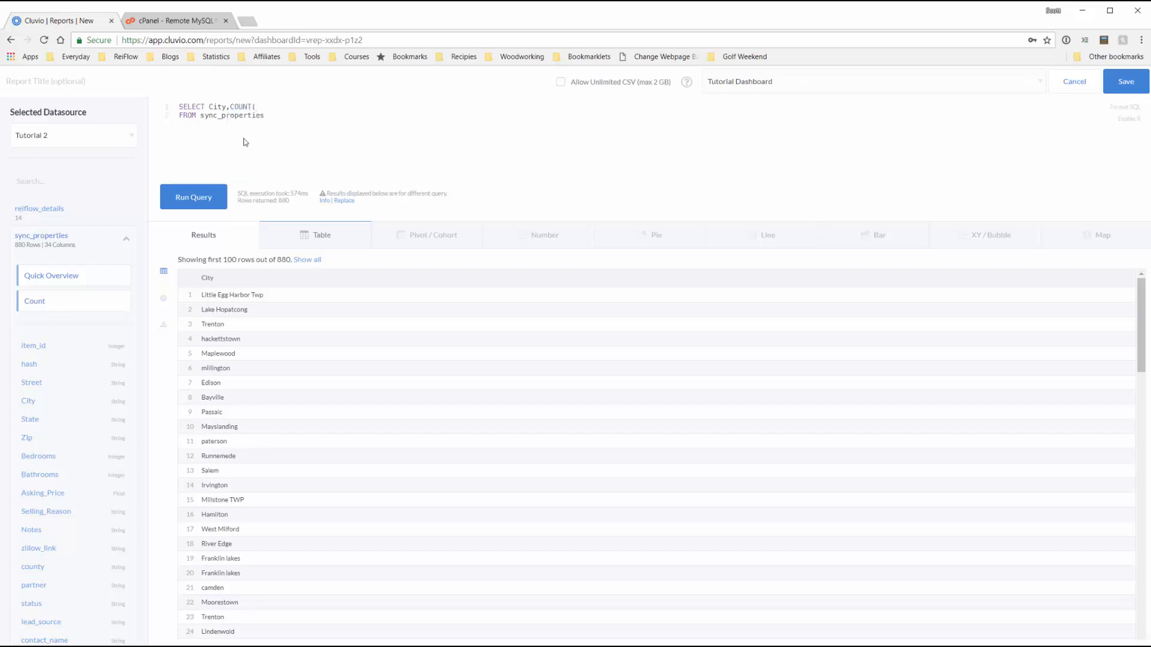
type("*) as ")
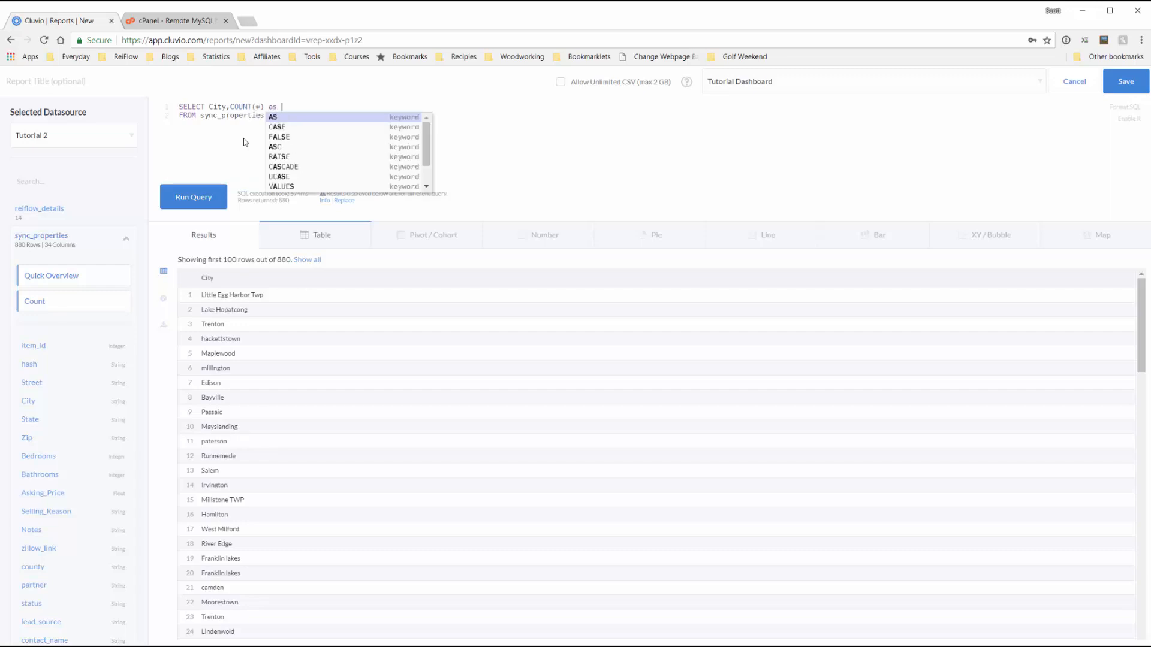
type("Leads")
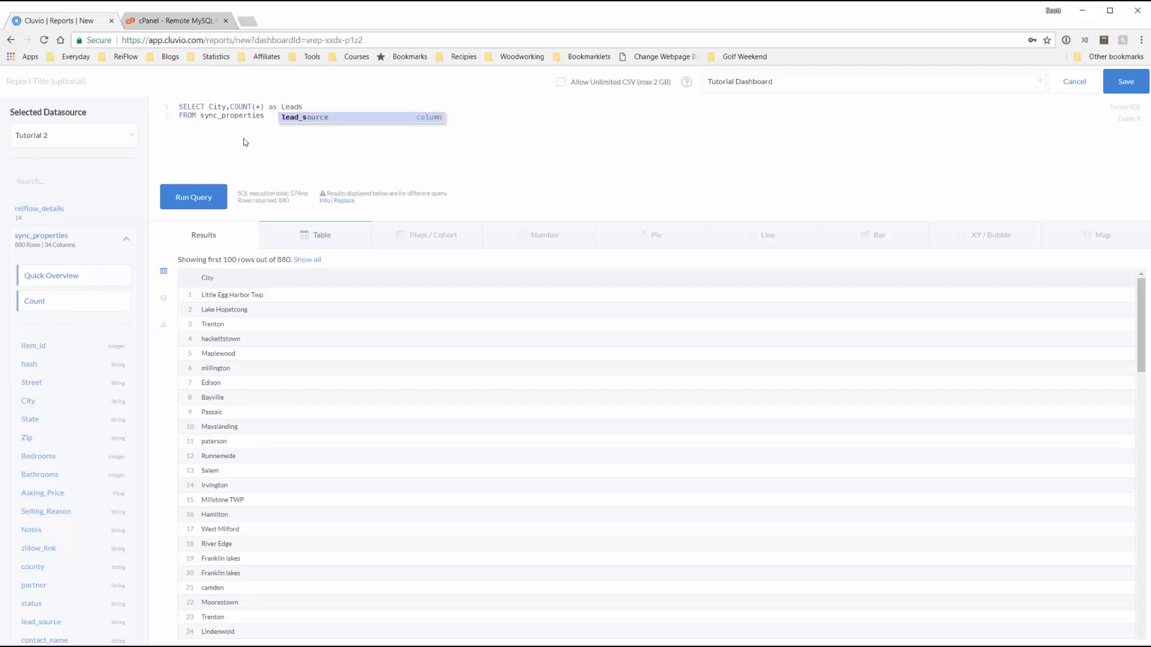
Change the alias of the COUNT(*) column to Properties
key("BackSpace")
key("BackSpace")
key("BackSpace")
key("BackSpace")
key("BackSpace")
type("Properties")
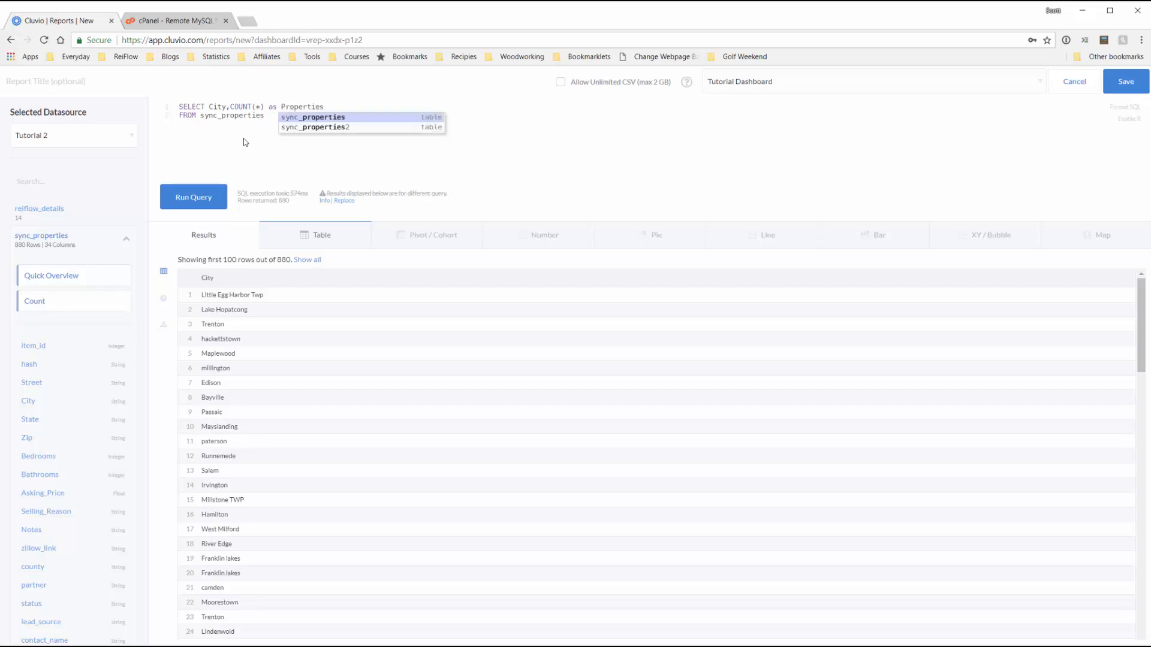
Add a GROUP BY City line below the FROM clause, then run the query and look through the counts per city
left_click(230, 116)
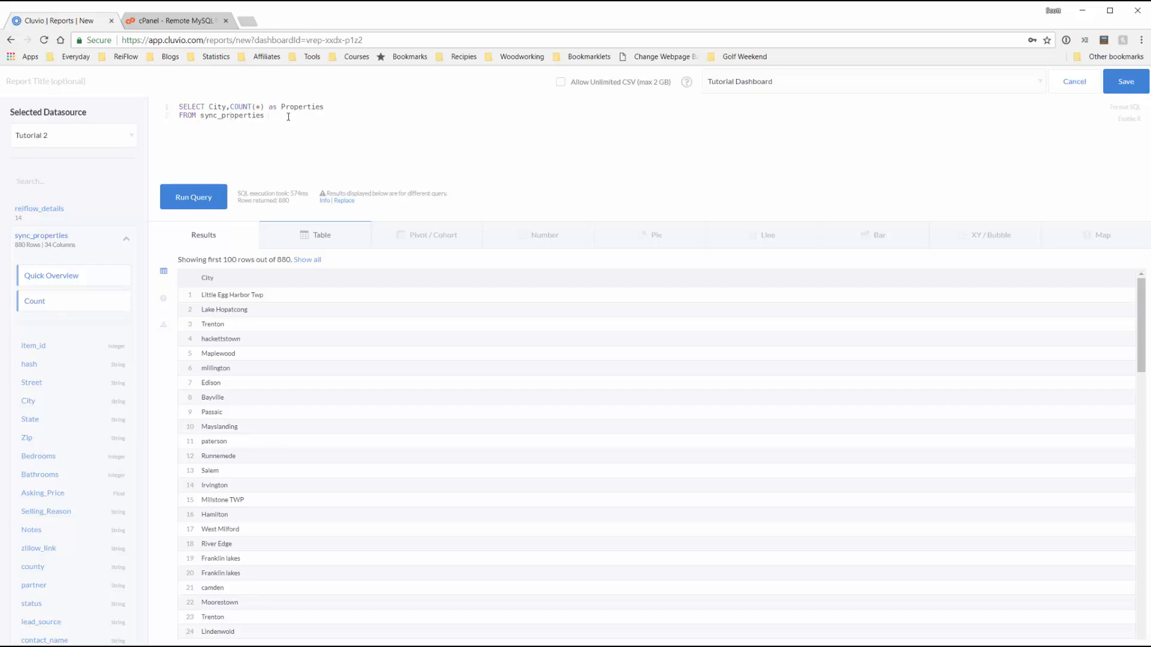
type("gro")
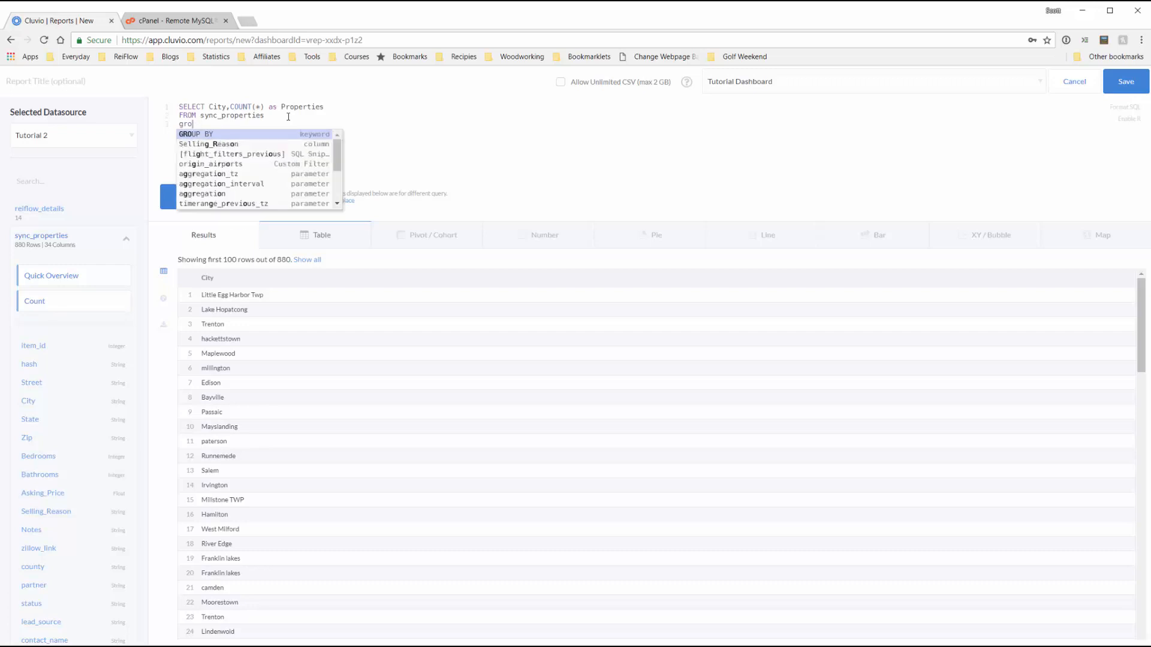
key("Return")
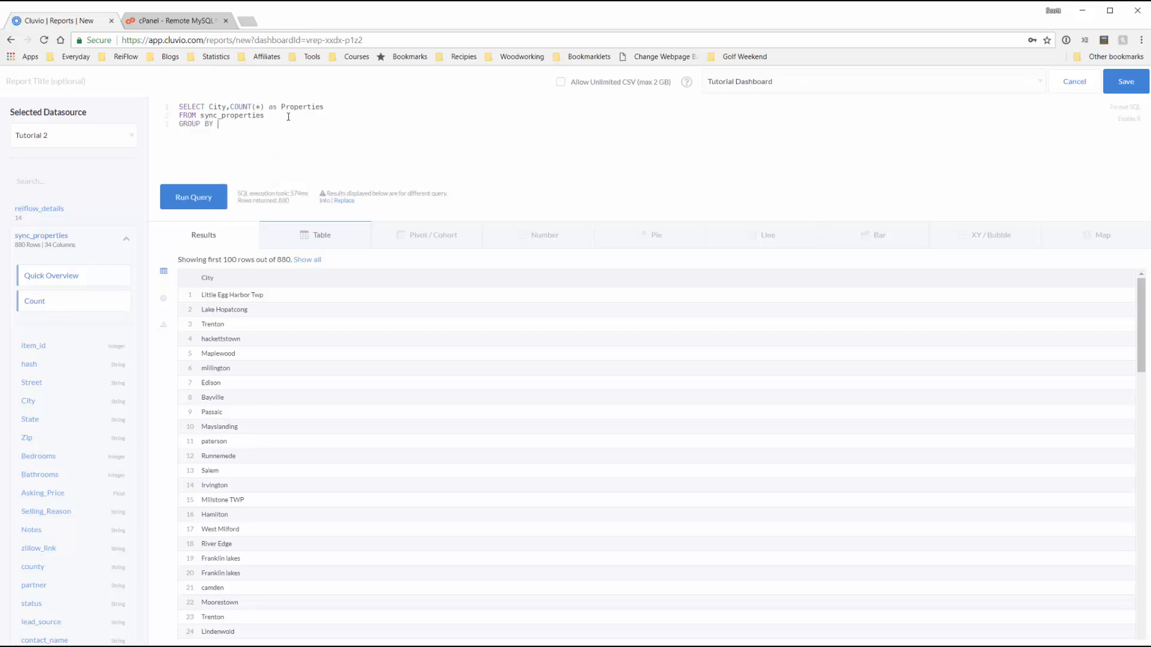
type("City")
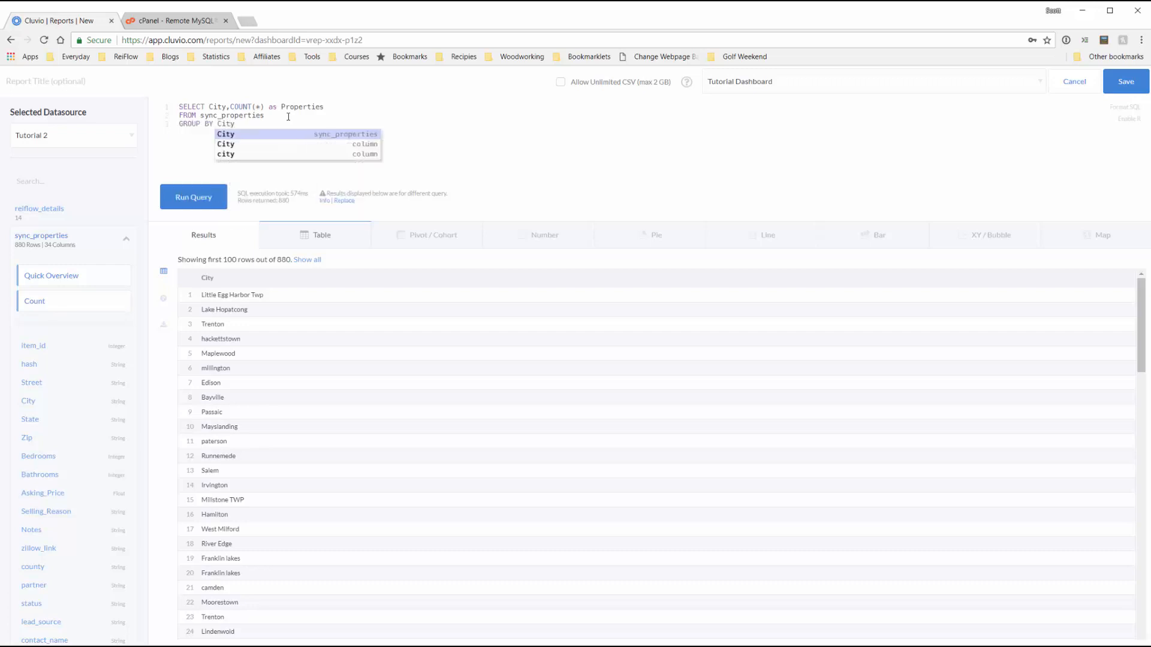
left_click(288, 117)
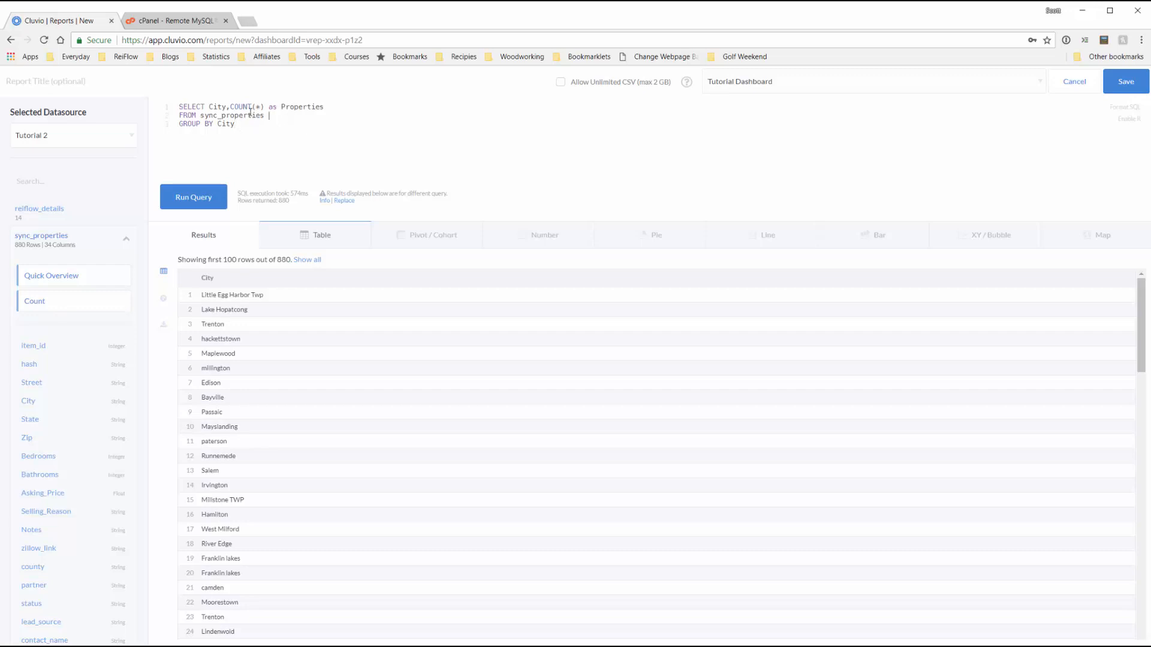
left_click(205, 205)
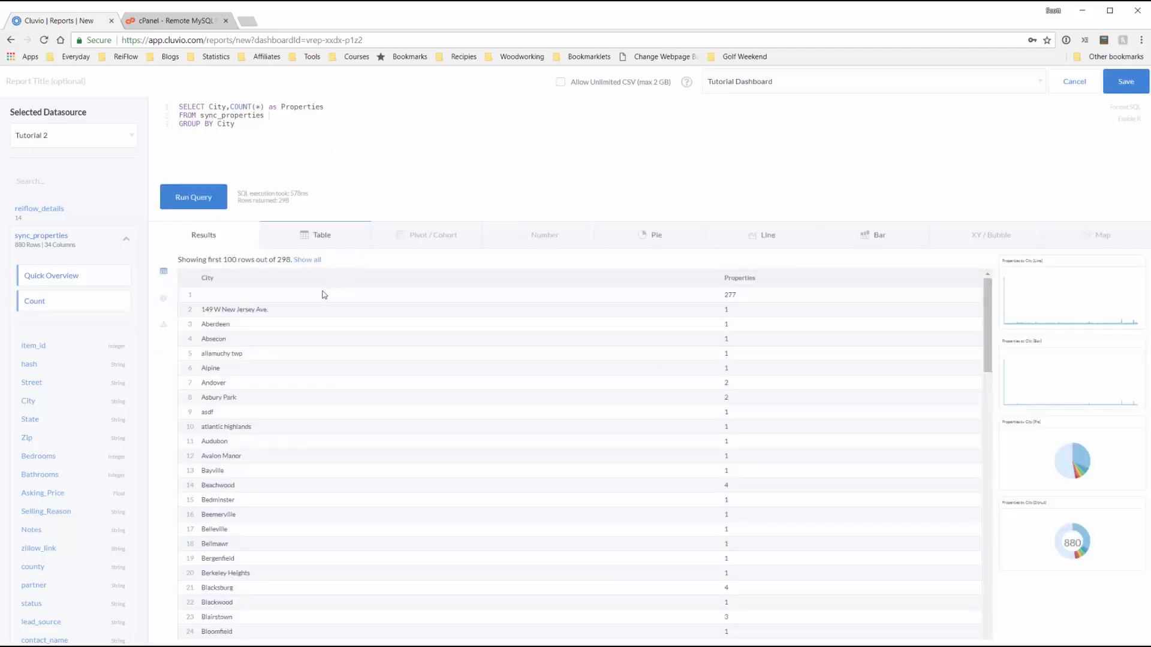
scroll(331, 328, "down", 15)
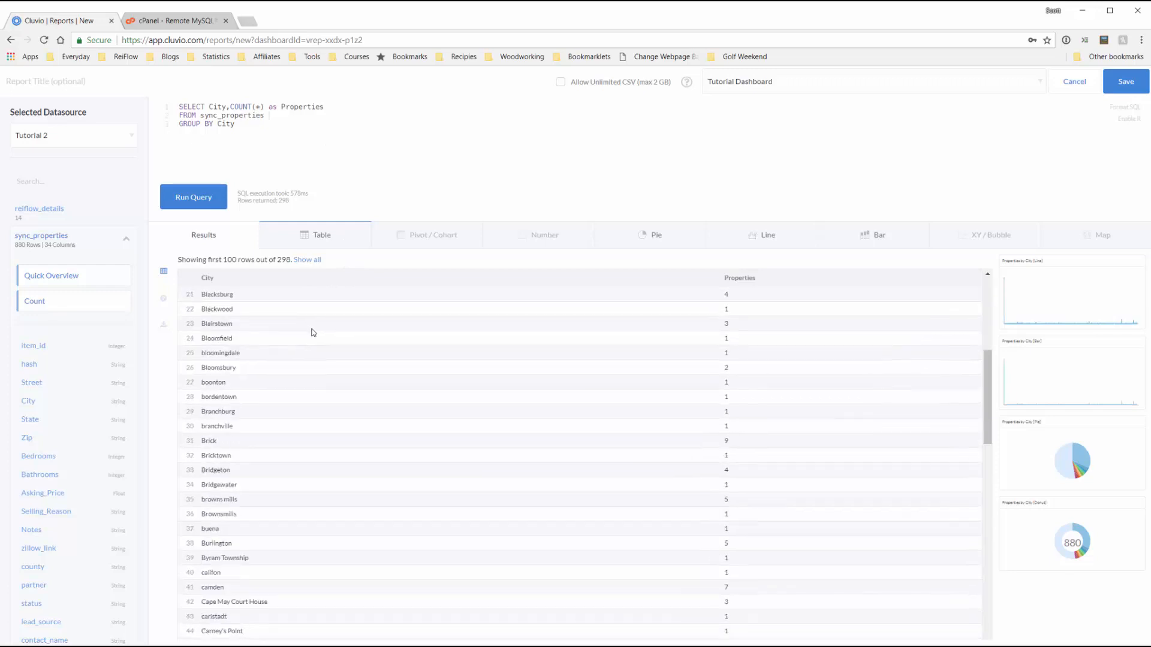
scroll(345, 350, "up", 15)
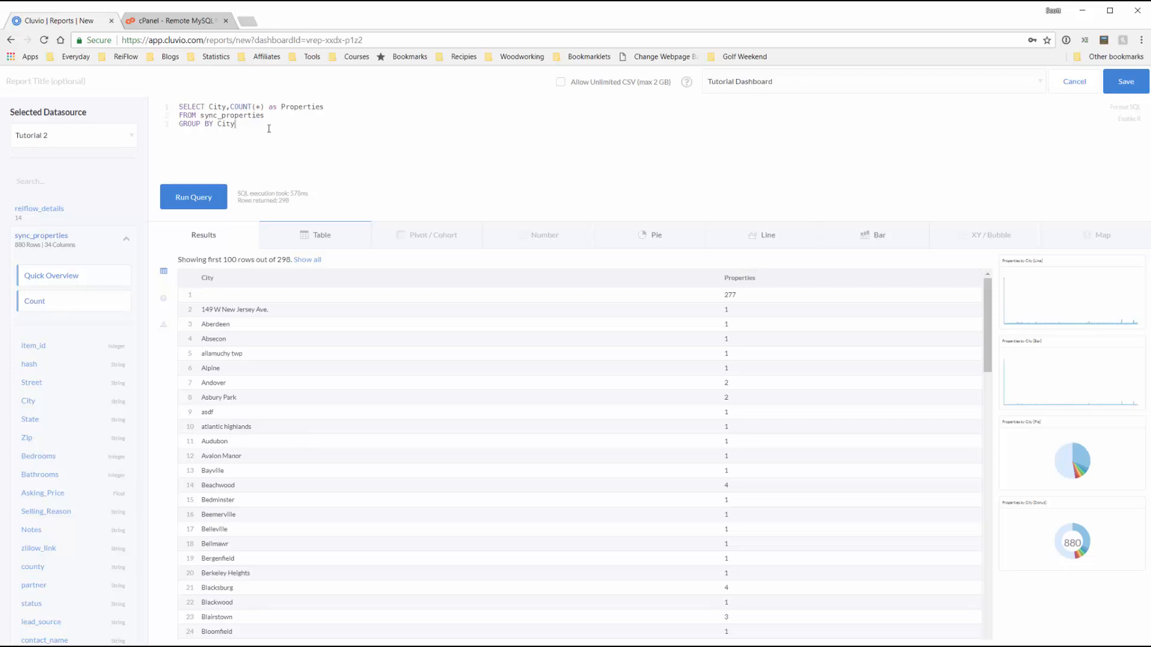
Exclude blank cities with a WHERE City <> "" line above the GROUP BY clause and rerun the query
key("Return")
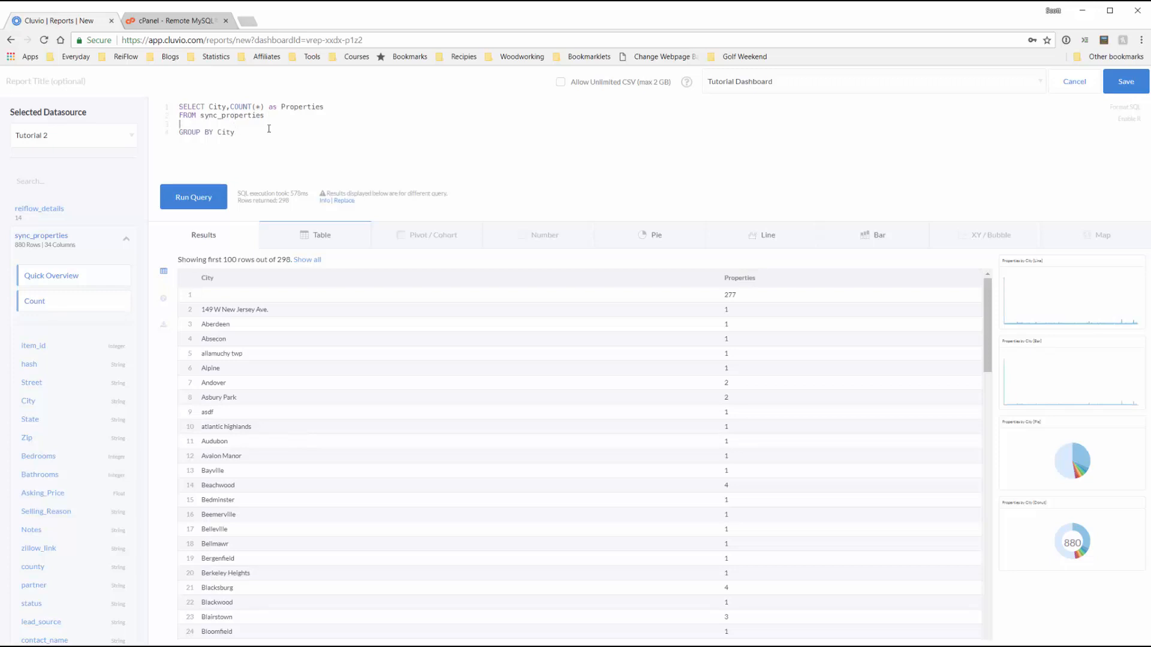
type("WHERE City <> \"\"")
left_click(193, 196)
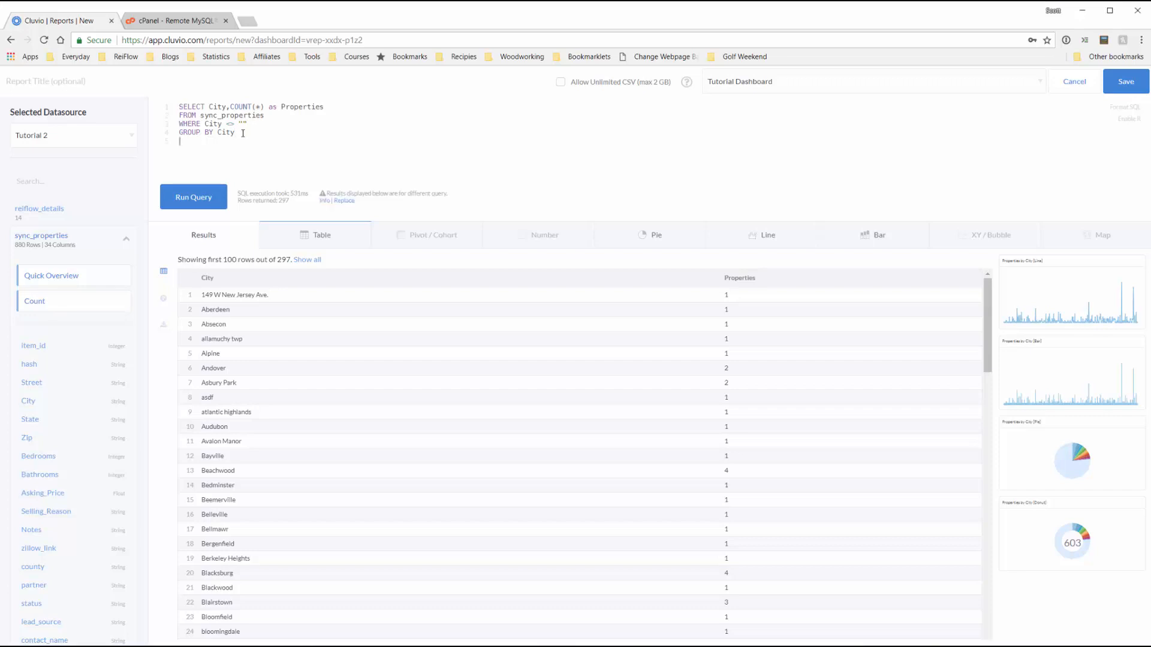
Sort the cities by adding ORDER BY Count(*) DESC as the last line and rerun the query
type("OR")
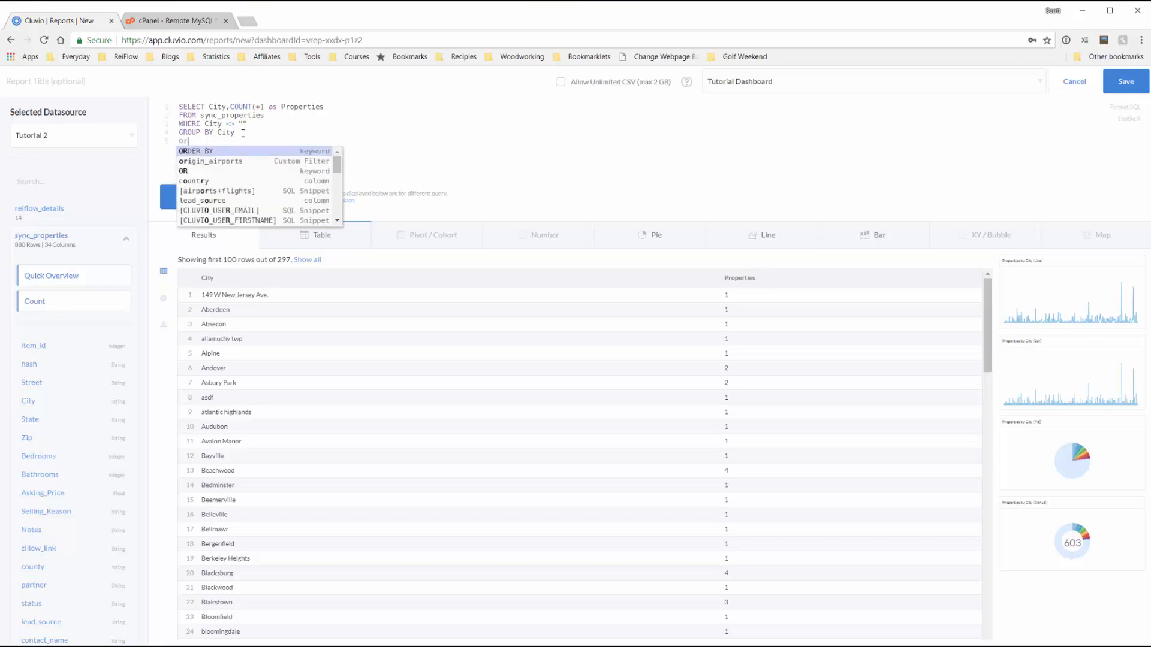
key("BackSpace")
key("BackSpace")
type("ORDER BY ")
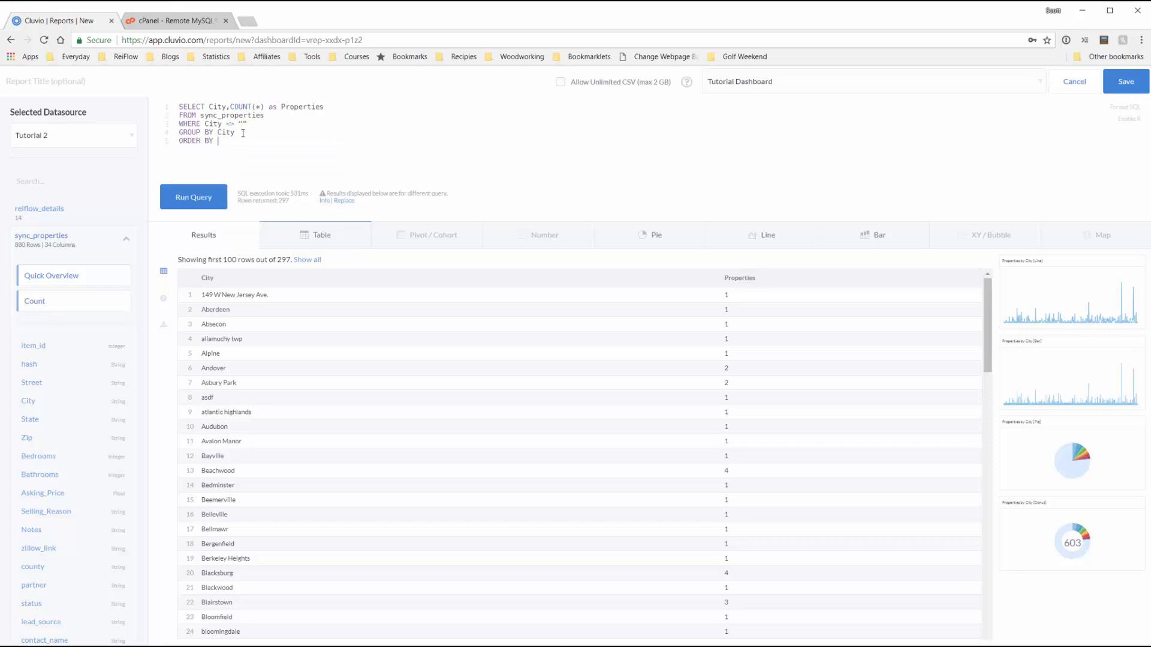
type("Count(")
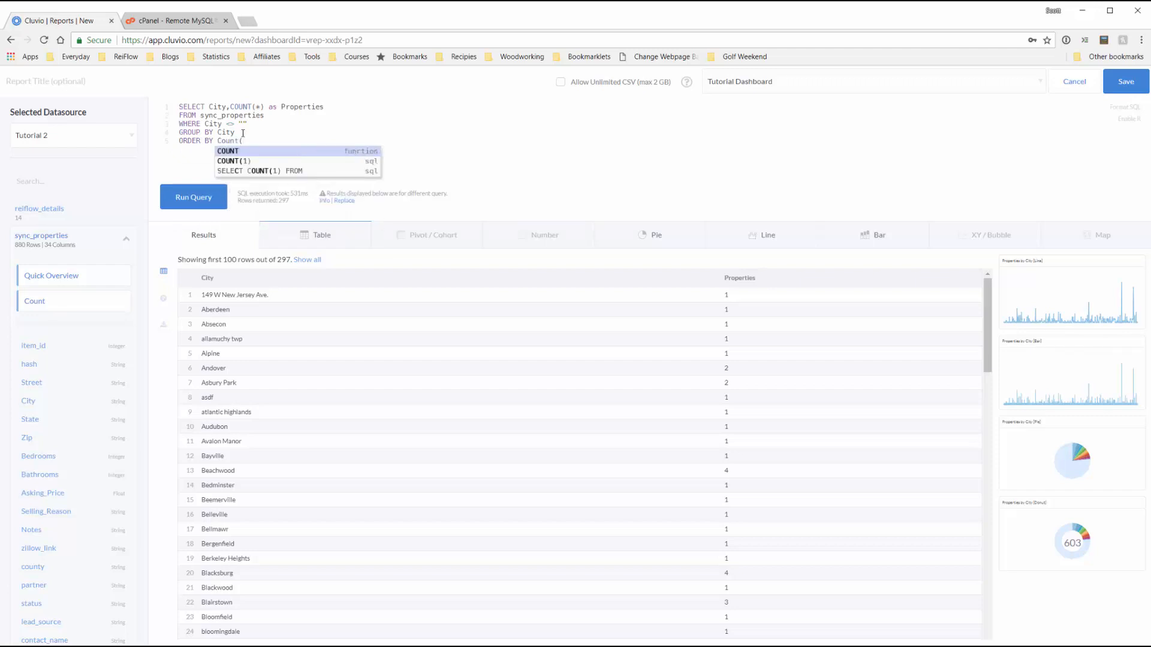
type("*) DESC")
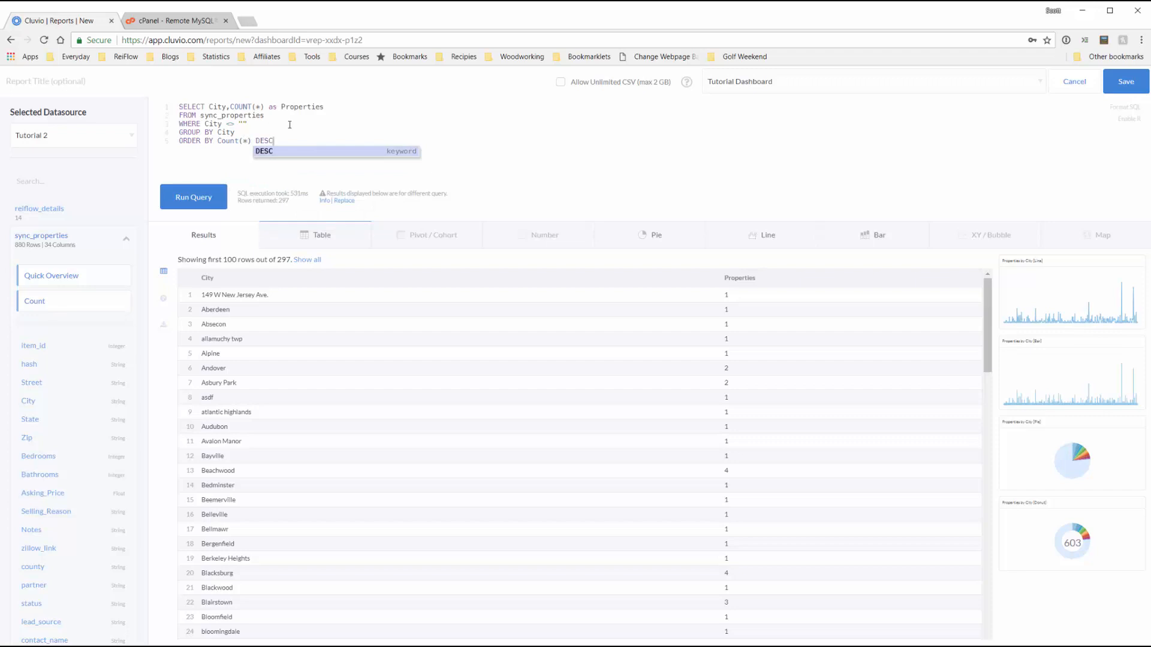
left_click(205, 199)
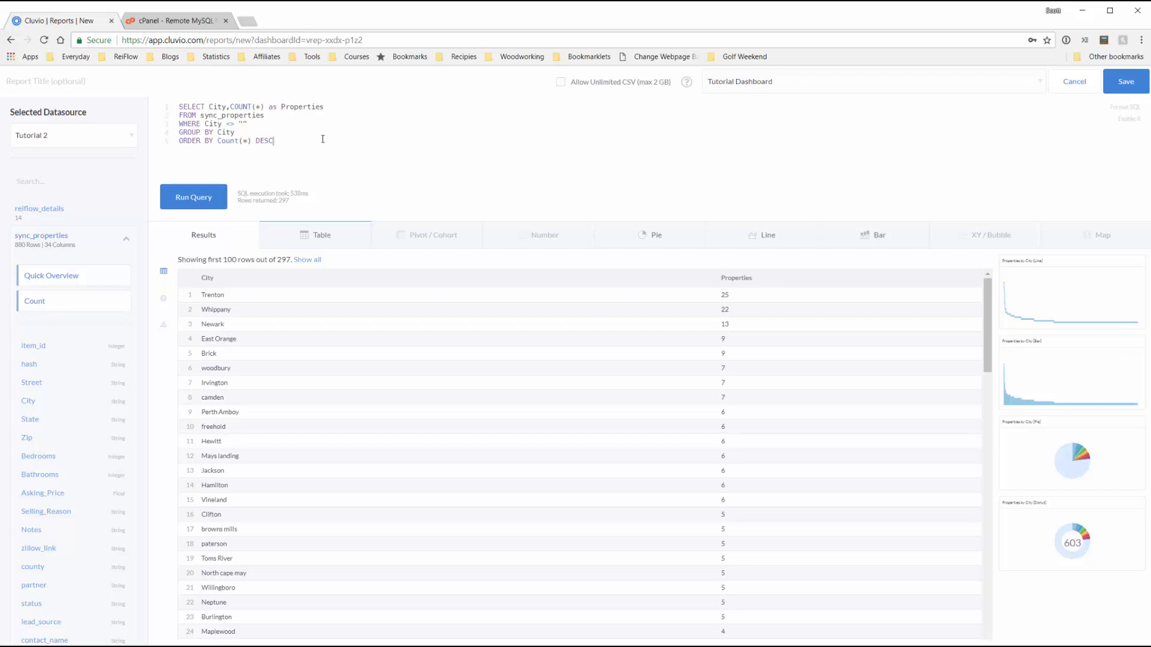
Restrict the query to ten rows with a final LIMIT 10 line and run it
key("Return")
type("LIMIT 10")
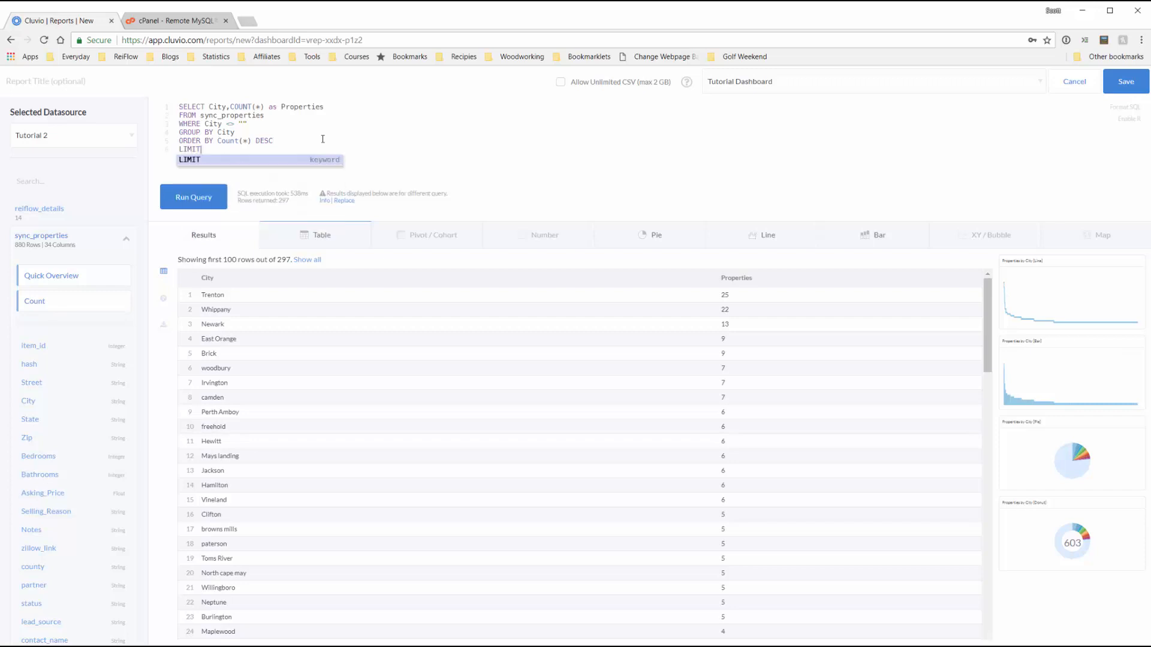
left_click(198, 197)
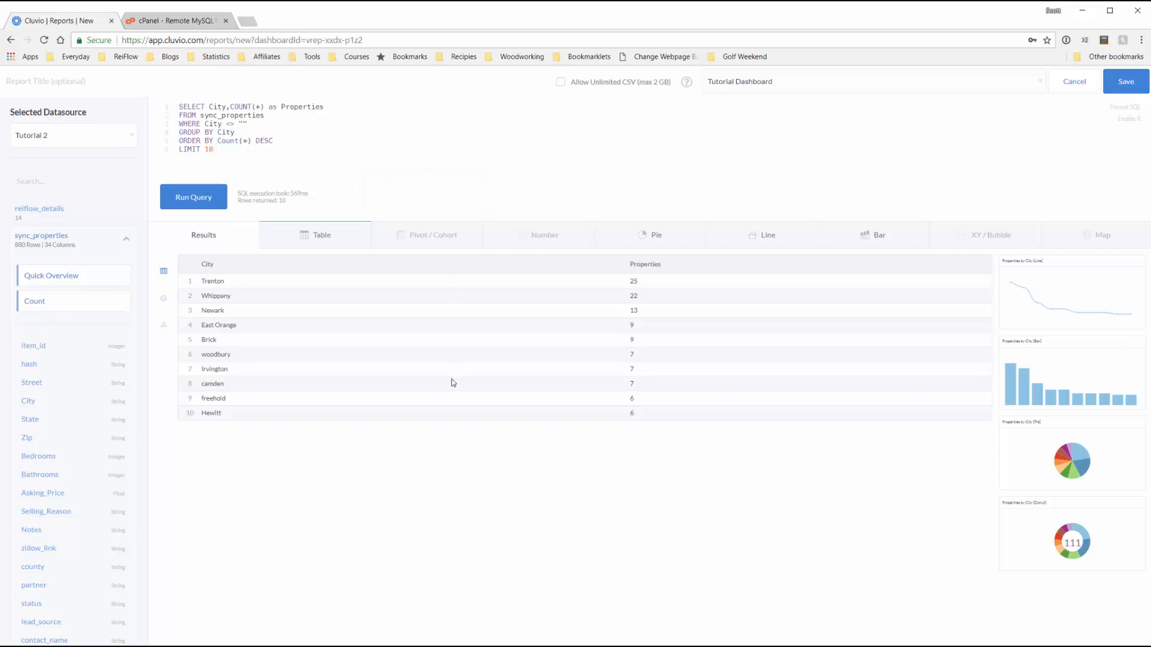
Set the report's visualization to a table and save it to Tutorial Dashboard
left_click(324, 239)
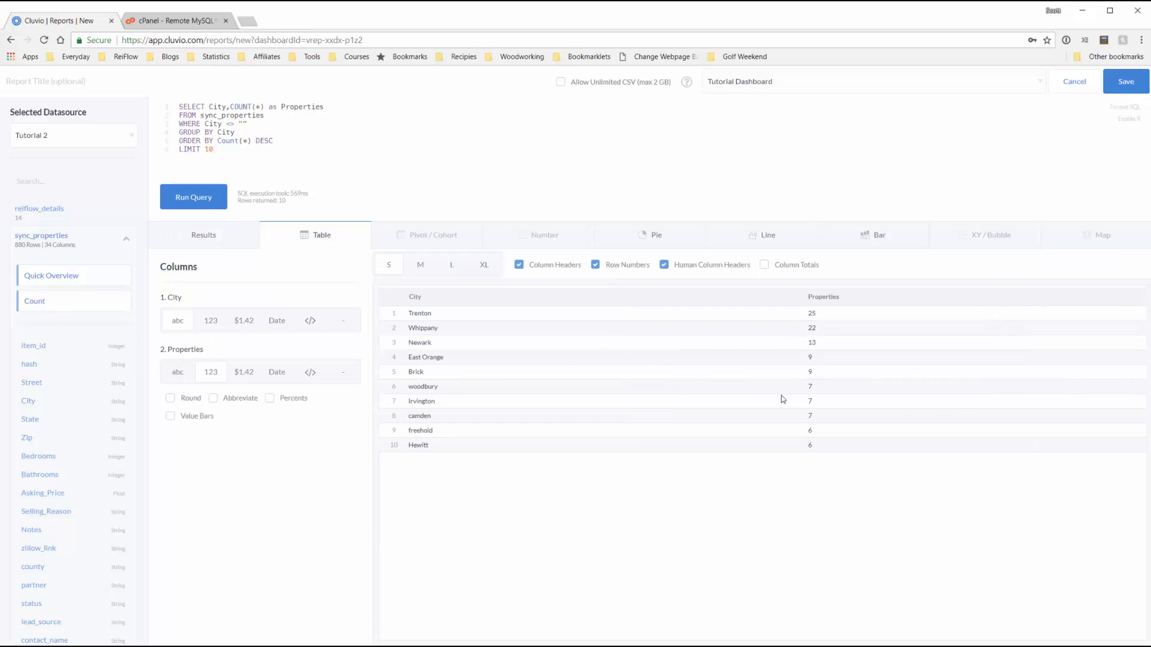
left_click(1106, 90)
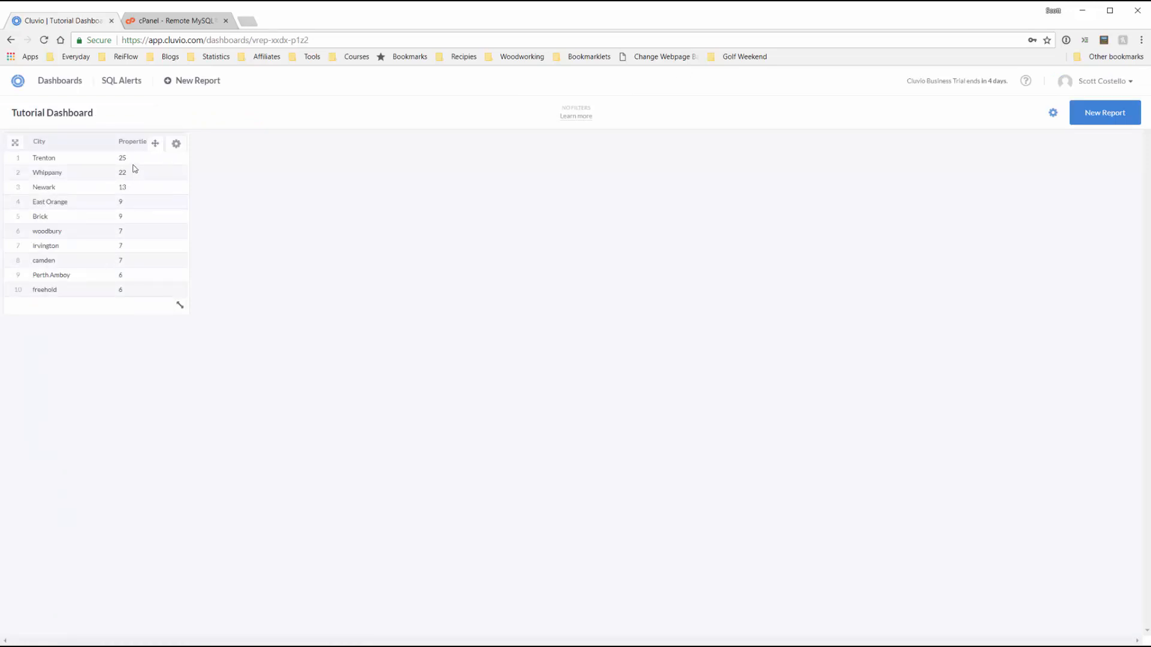
Edit the saved report, previewing pie and line charts, and save it as a vertical bar chart with labels
left_click(176, 144)
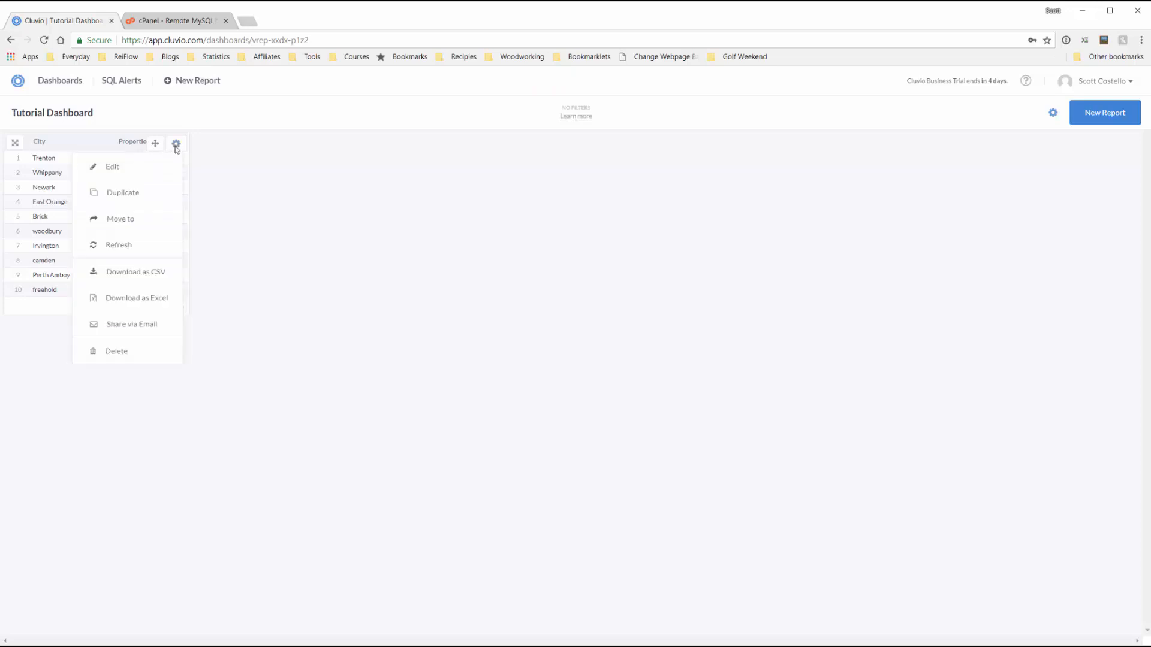
left_click(147, 168)
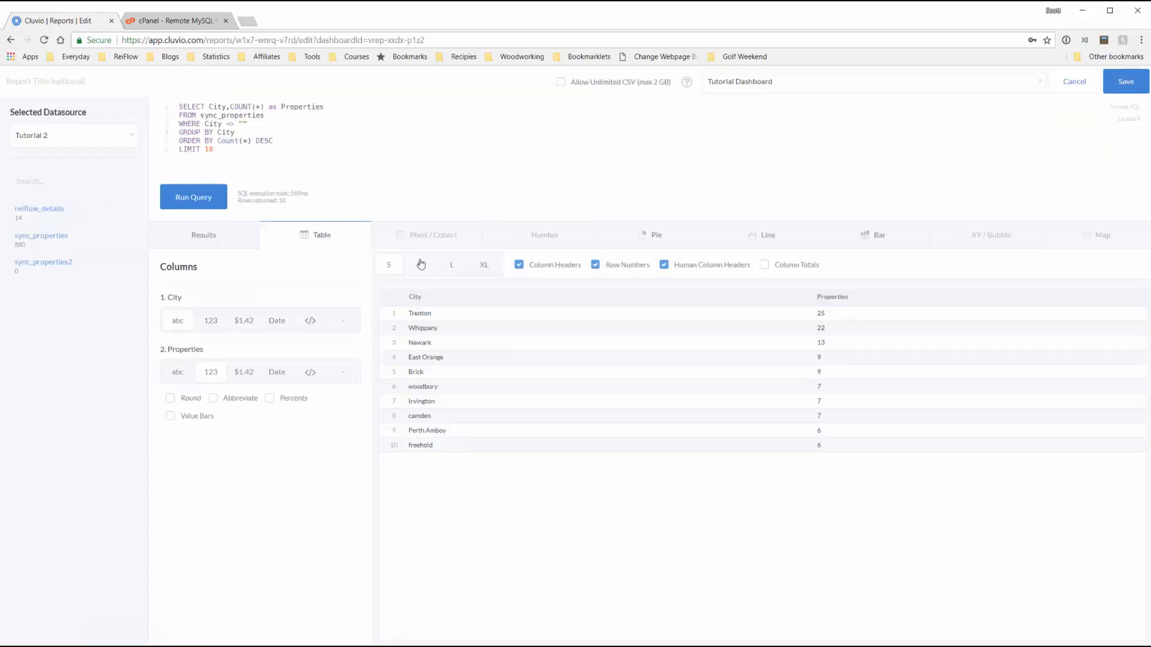
left_click(657, 240)
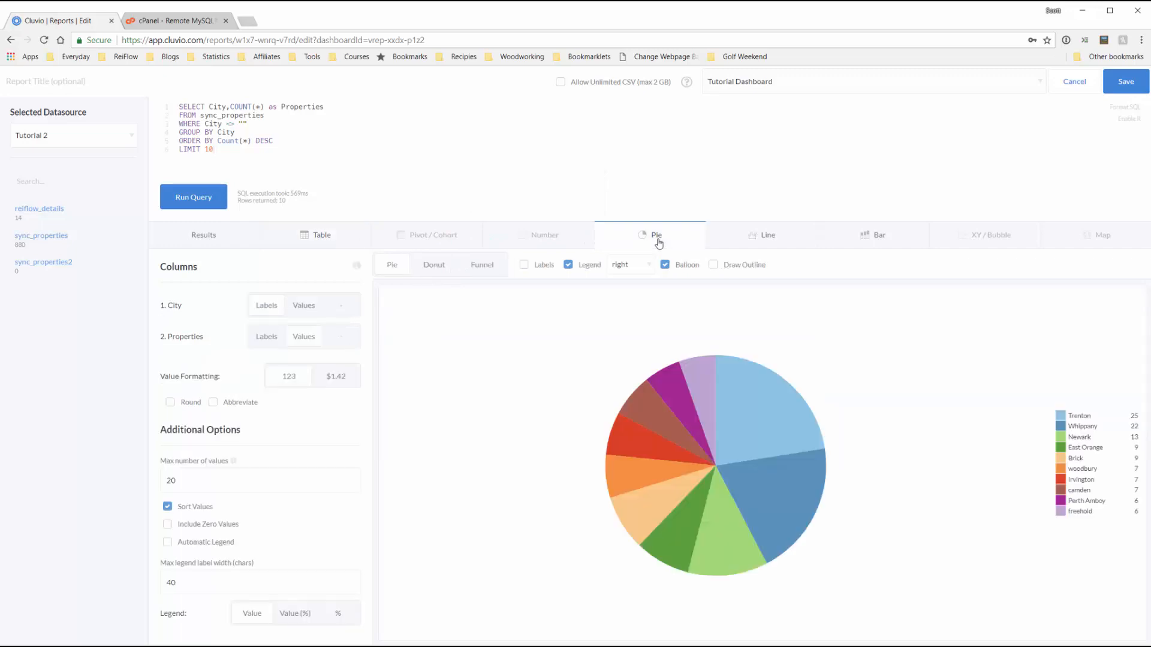
left_click(763, 244)
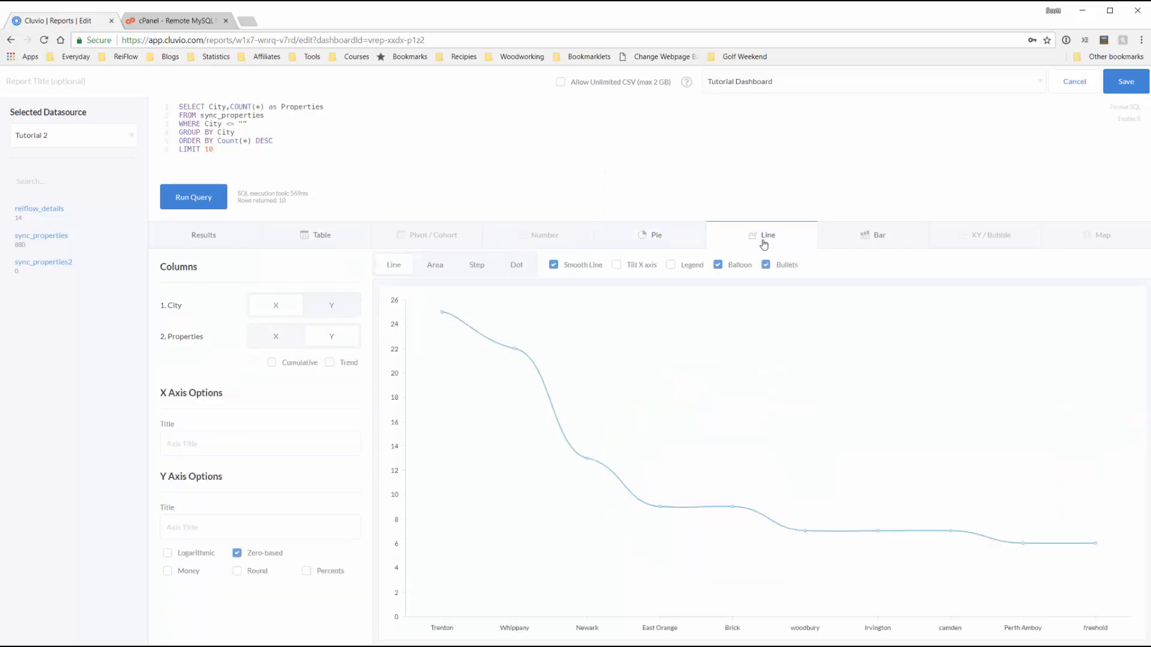
left_click(858, 239)
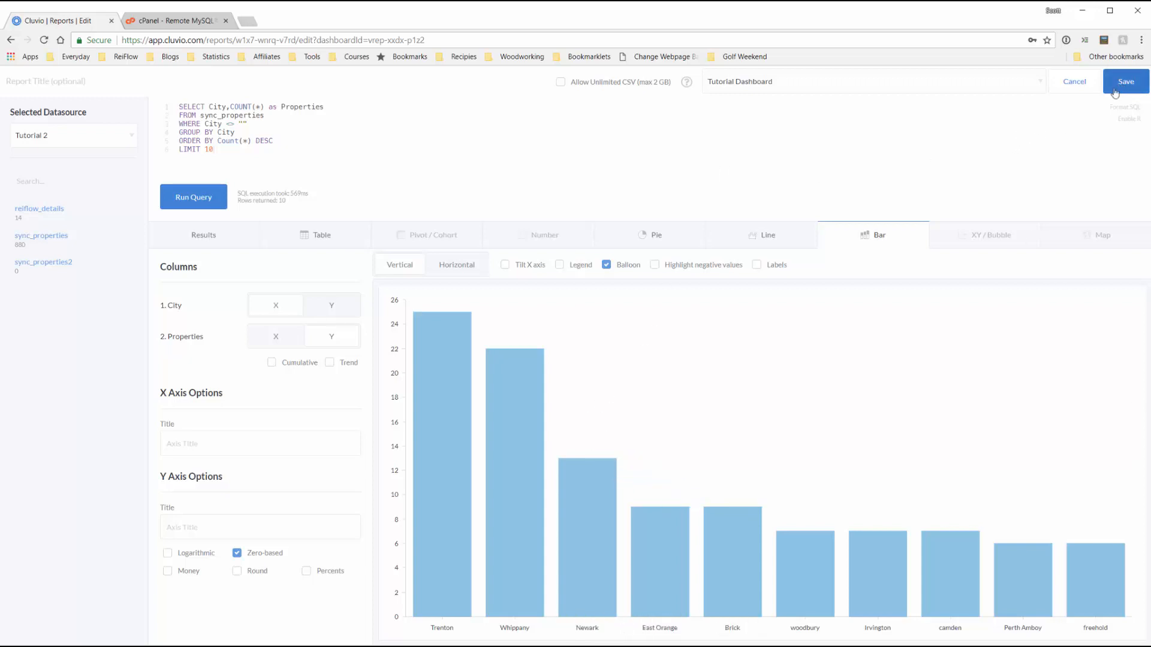
left_click(758, 266)
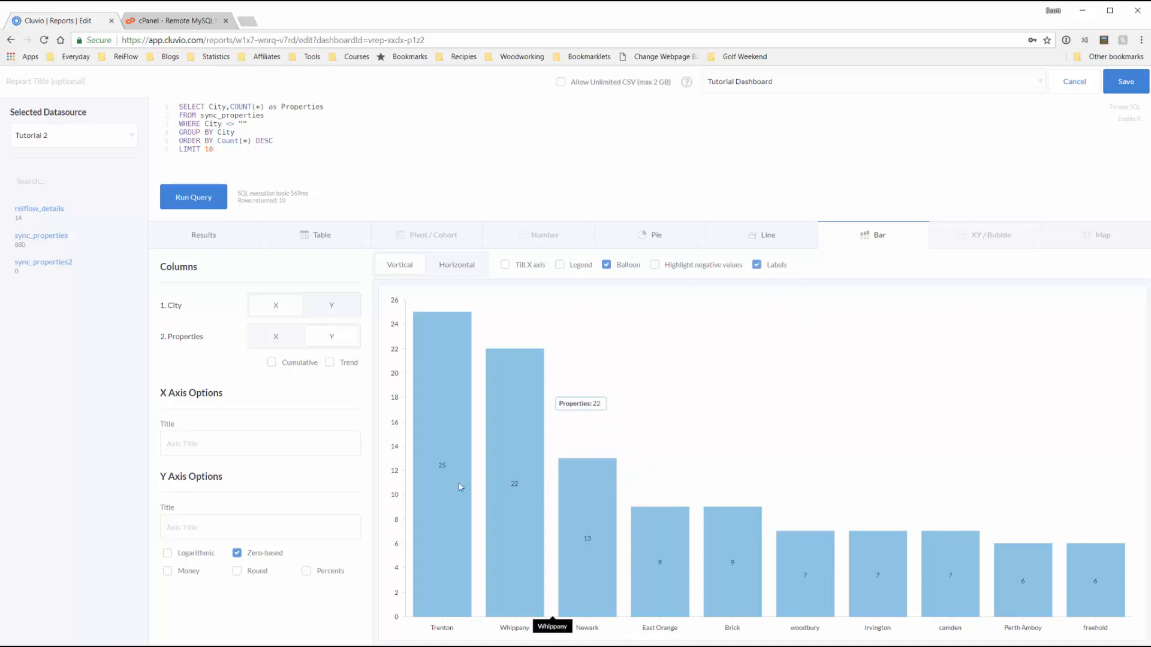
left_click(1126, 81)
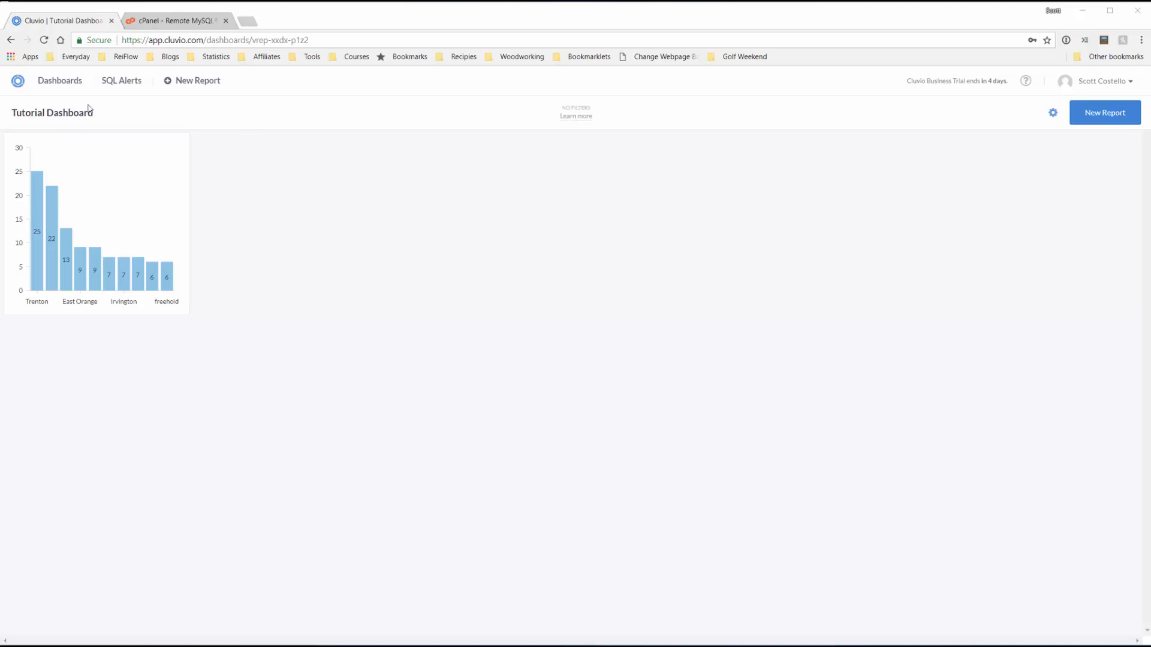
Start a new report on Tutorial Dashboard and begin its query with SELECT Bedrooms,Count(*)
left_click(1110, 118)
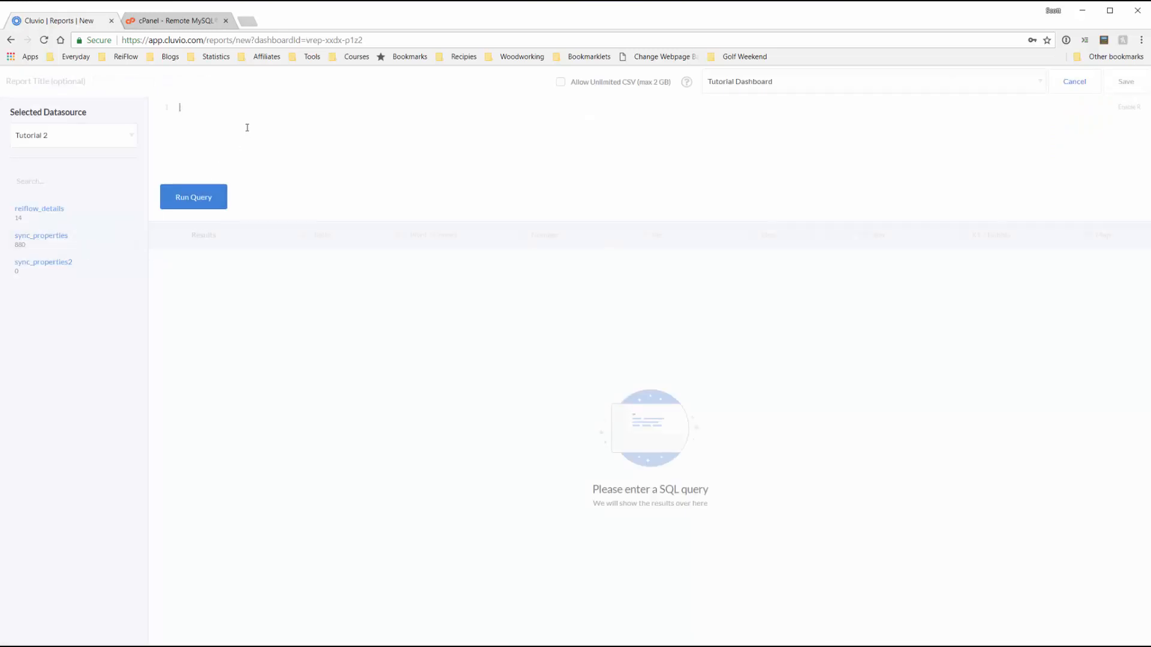
type("S")
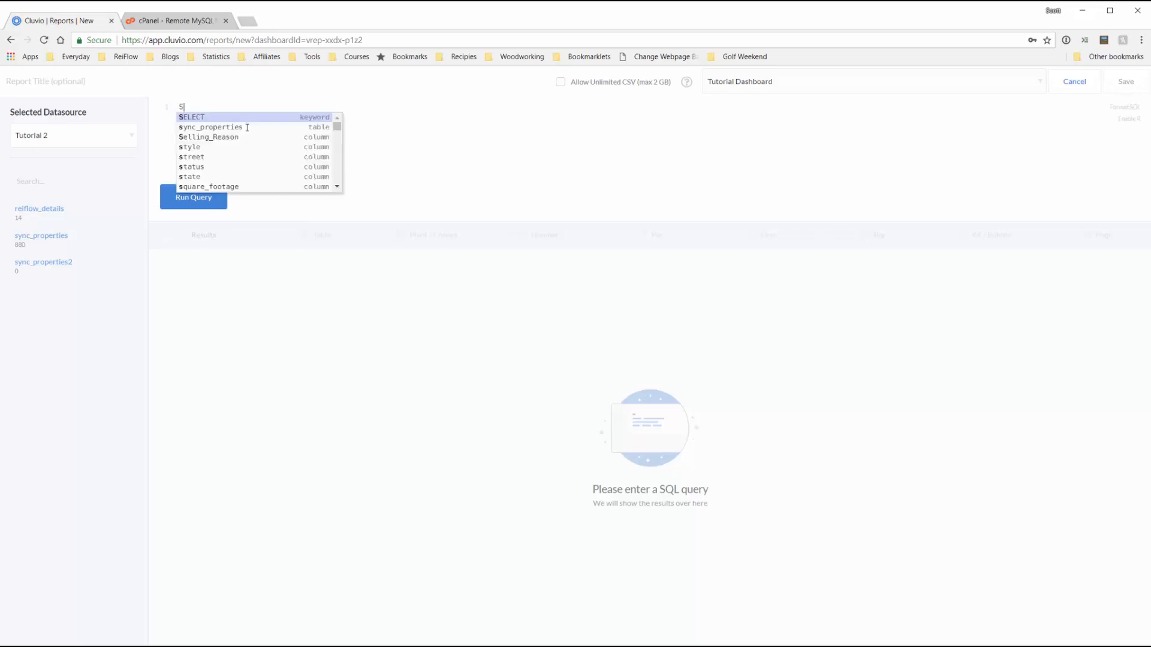
key("Return")
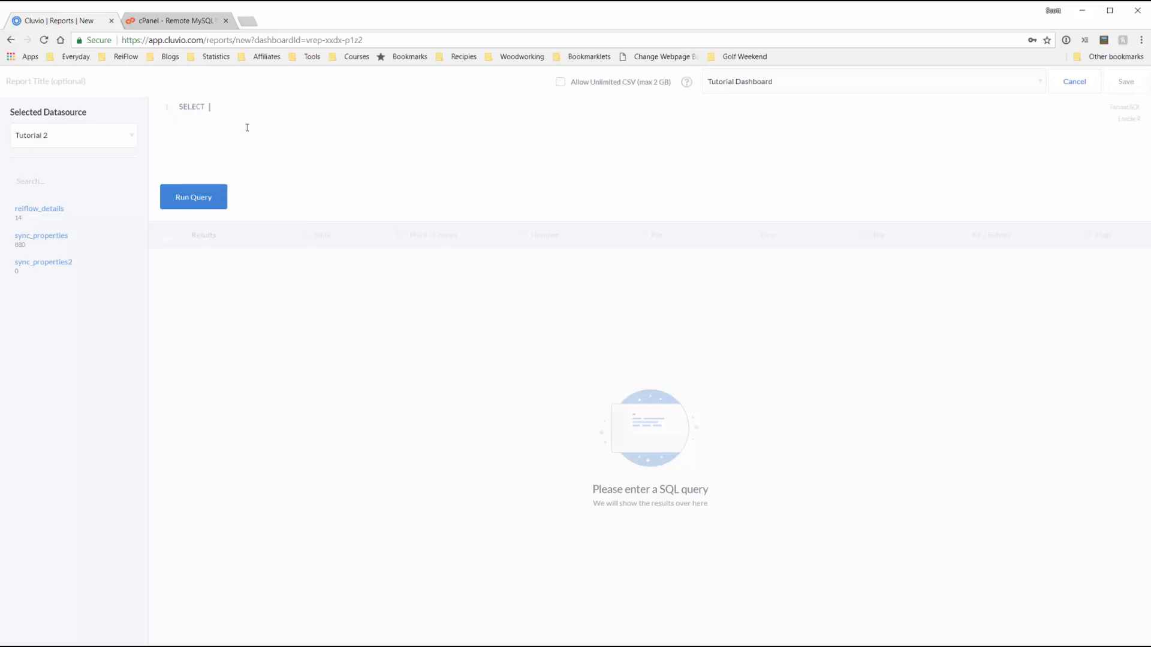
type("Bedrooms")
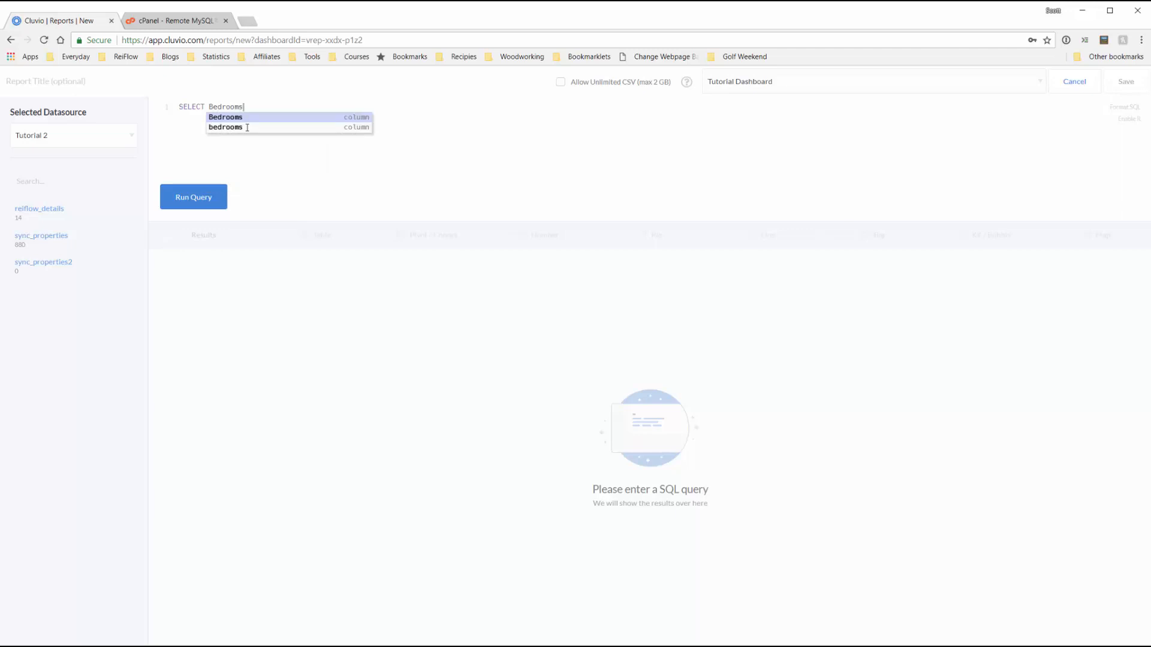
type(",")
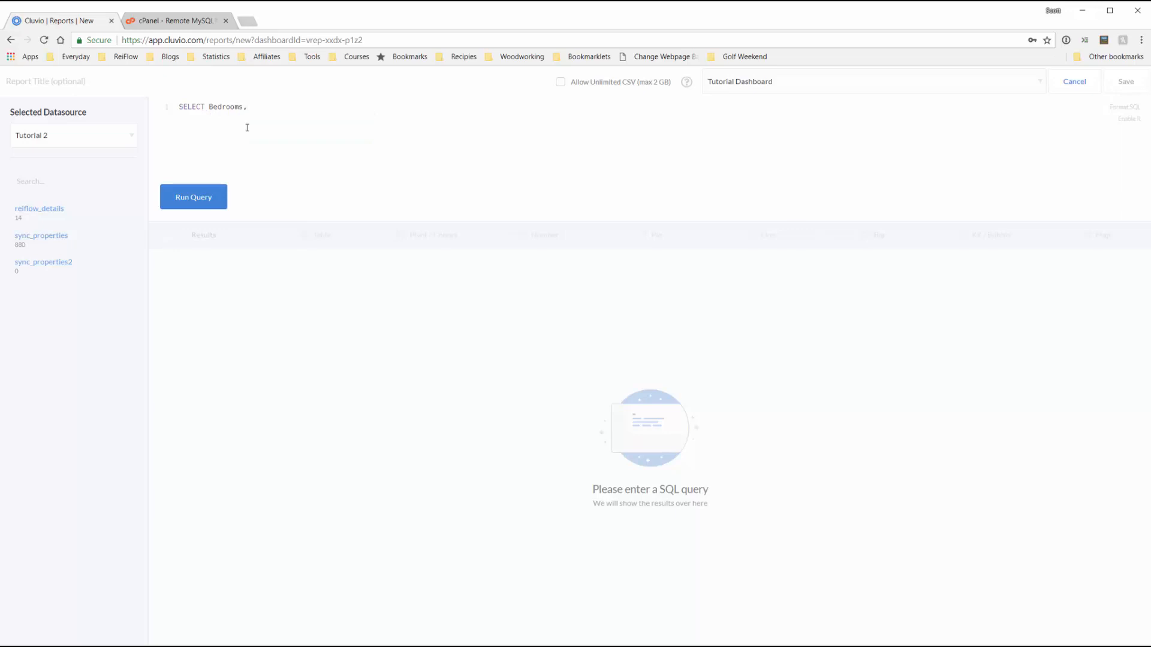
type("Co")
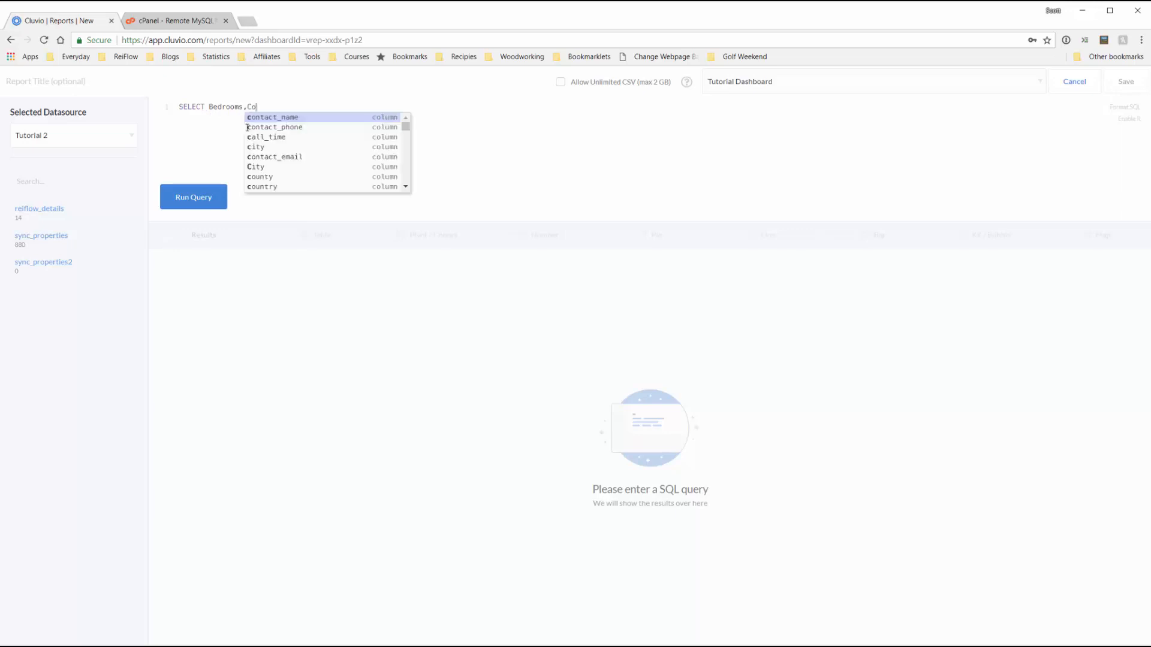
type("unt(*) ")
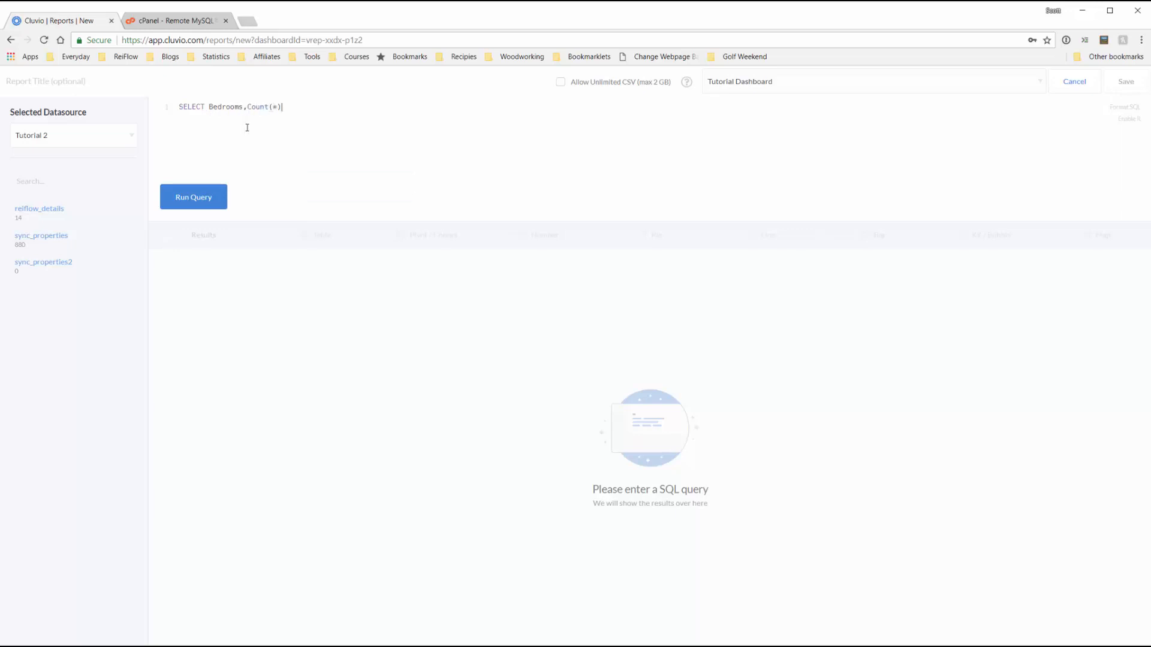
Complete the query with FROM sync_properties and GROUP BY Bedrooms on separate lines, and run it
type("FROM ")
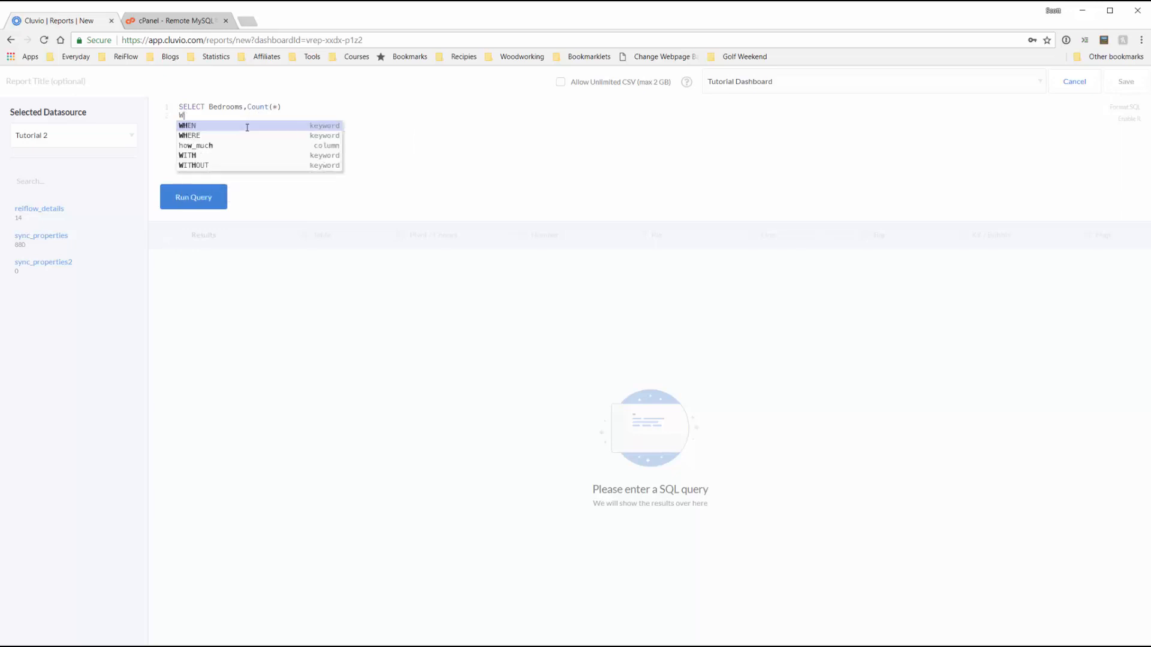
type("sync_properties")
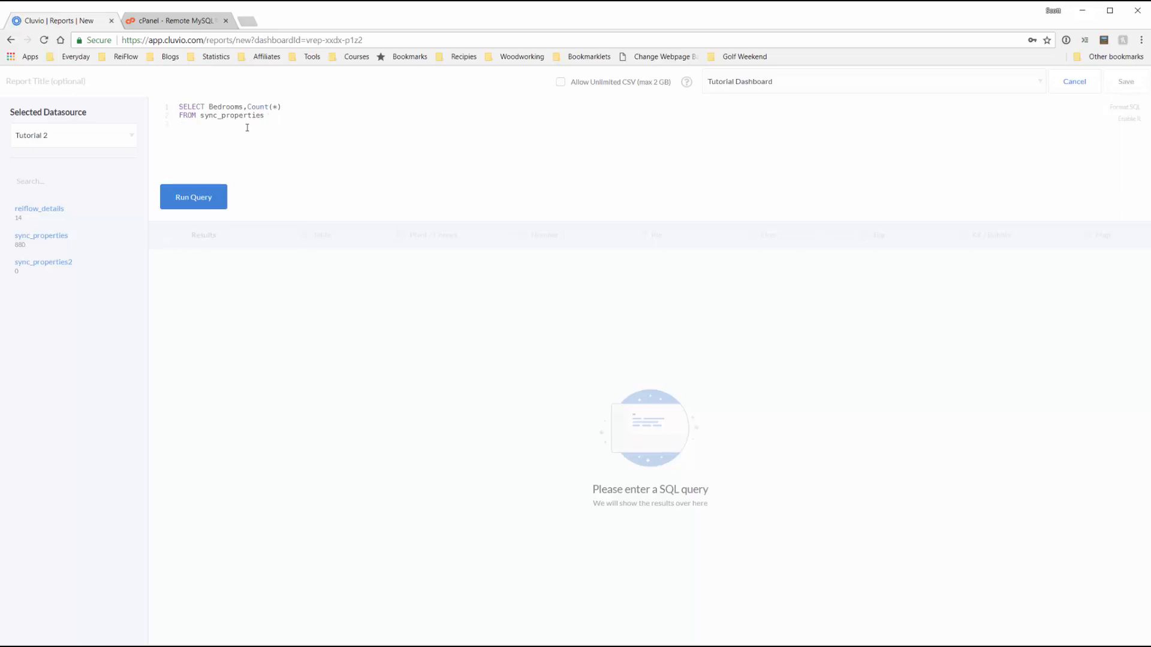
type("GROUP BY")
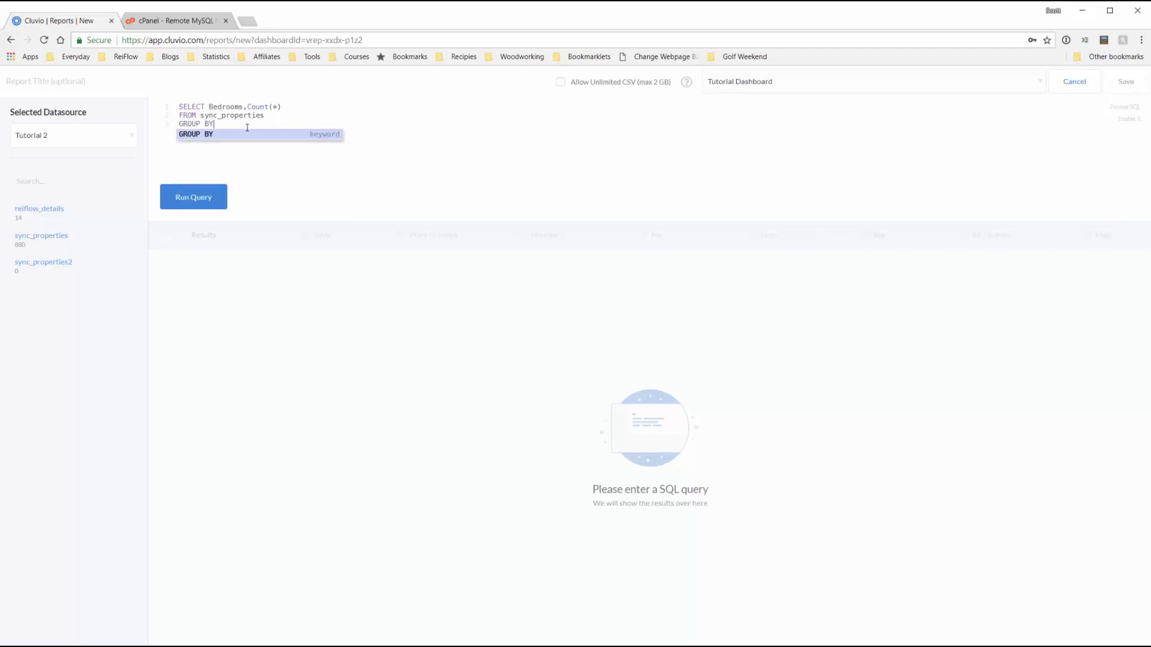
type("Bedrooms")
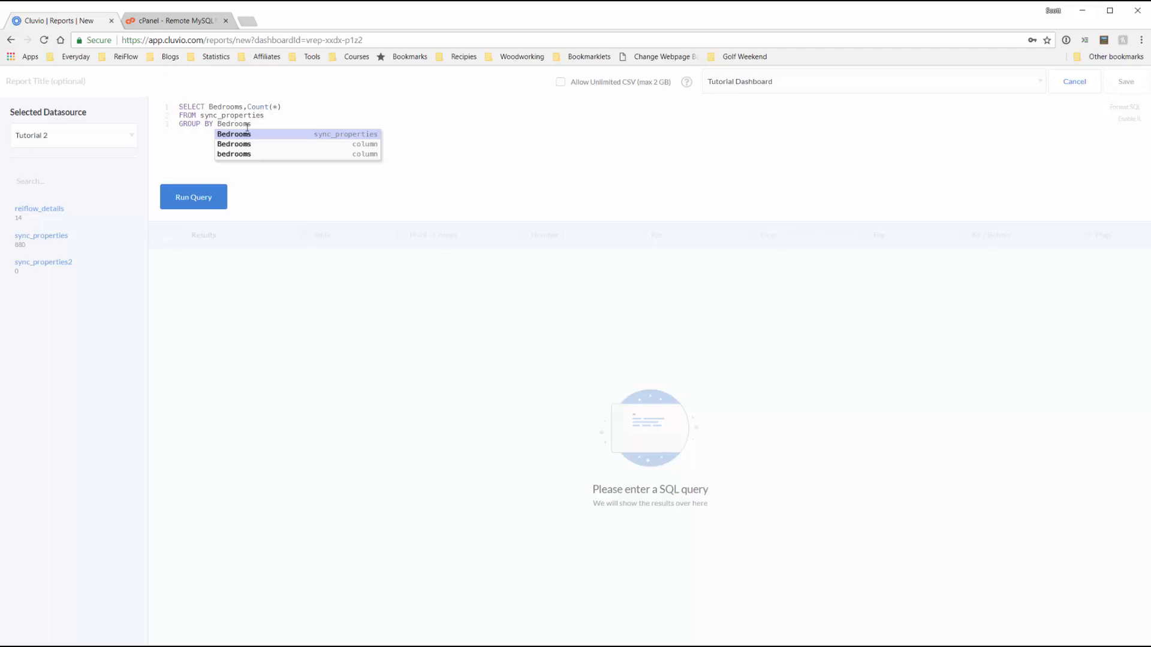
left_click(289, 115)
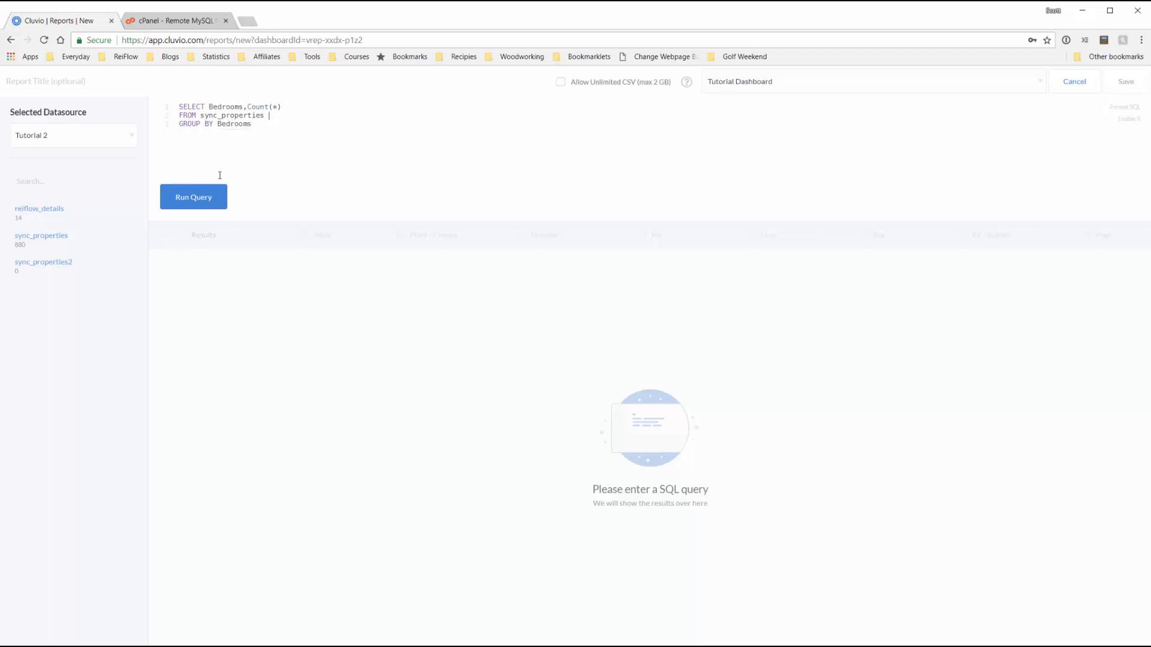
left_click(184, 204)
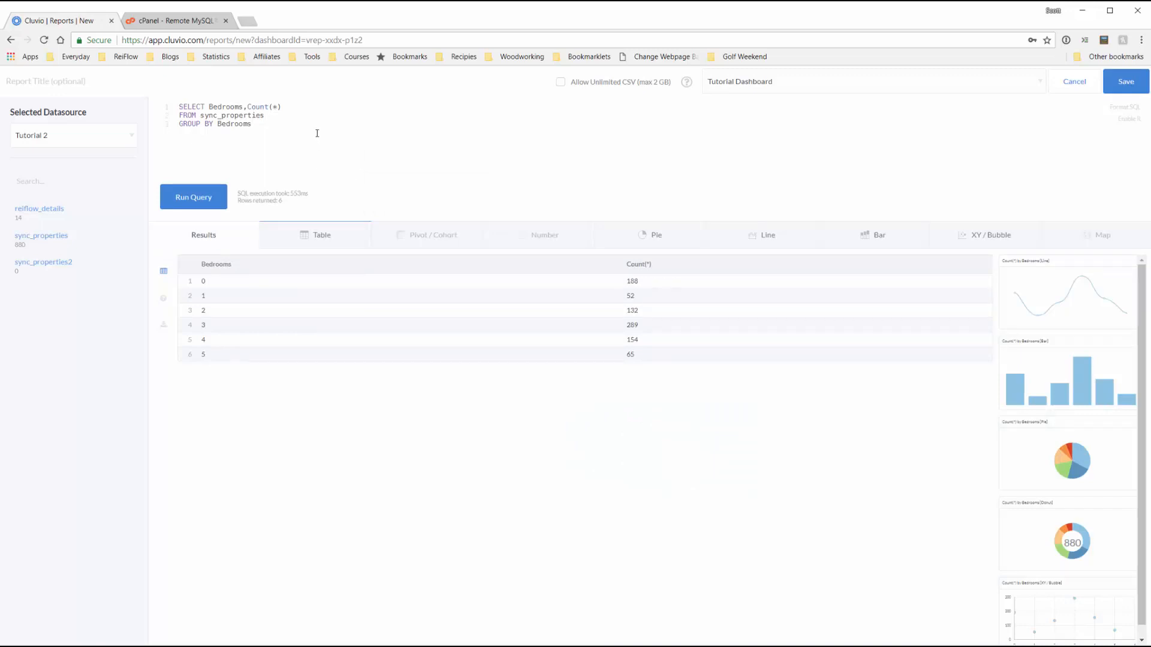
Exclude properties with zero bedrooms by adding WHERE Bedrooms > 0 above the GROUP BY line, and rerun the query
key("Return")
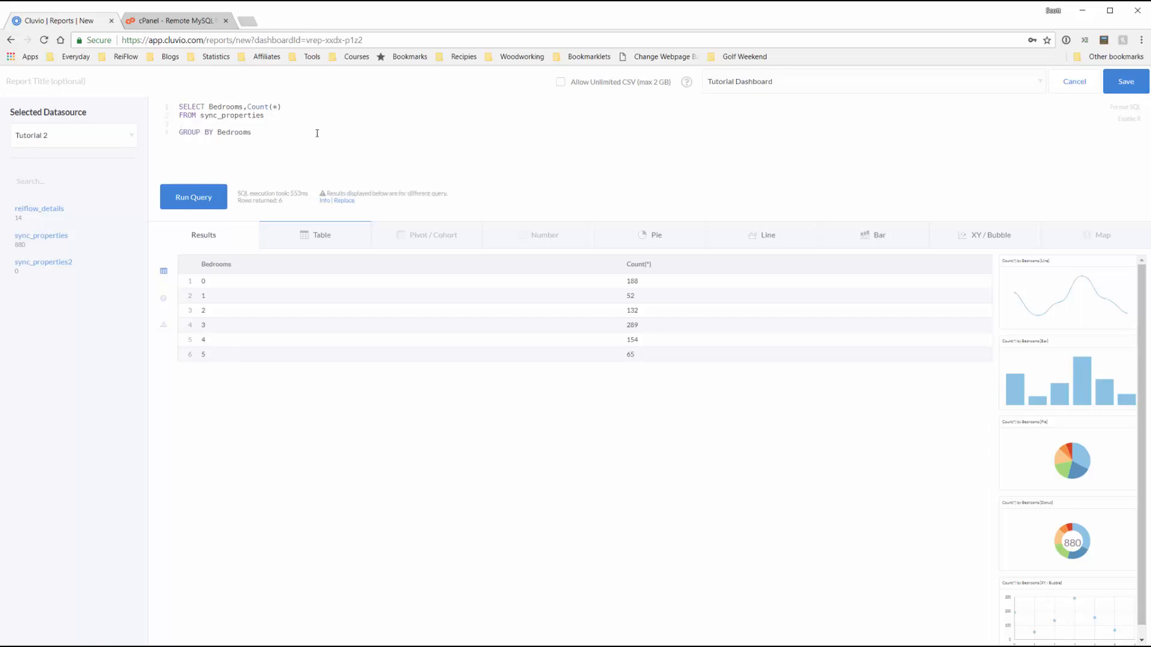
type("WHERE")
key("BackSpace")
key("BackSpace")
key("BackSpace")
key("BackSpace")
type("HERE")
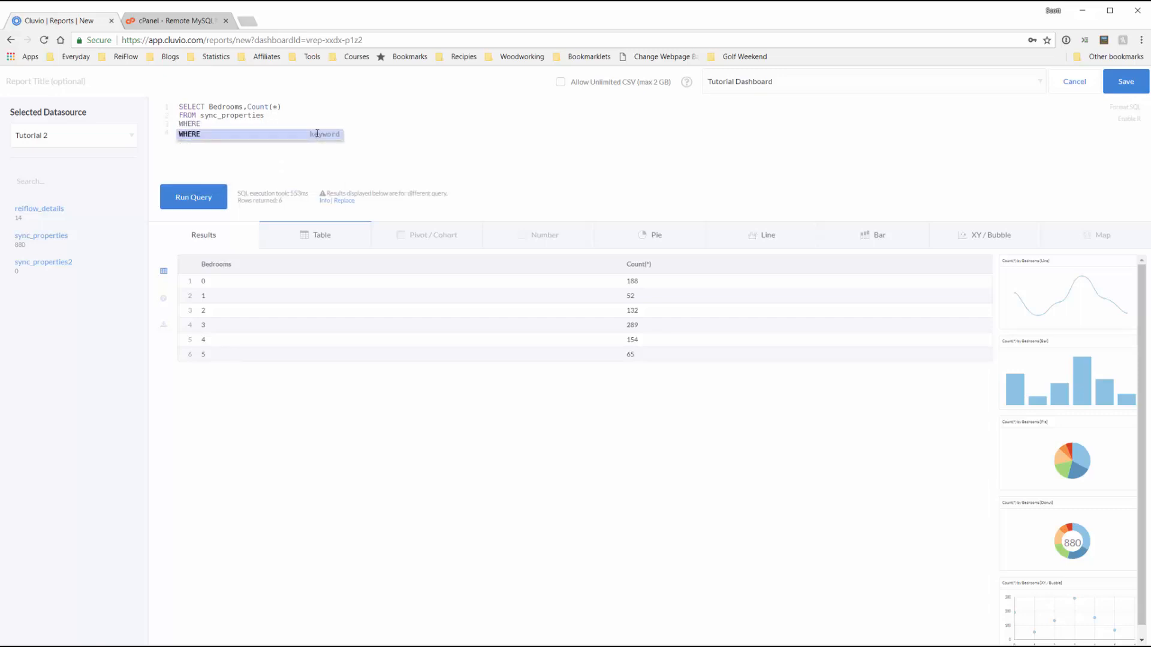
type(" Bedrooms")
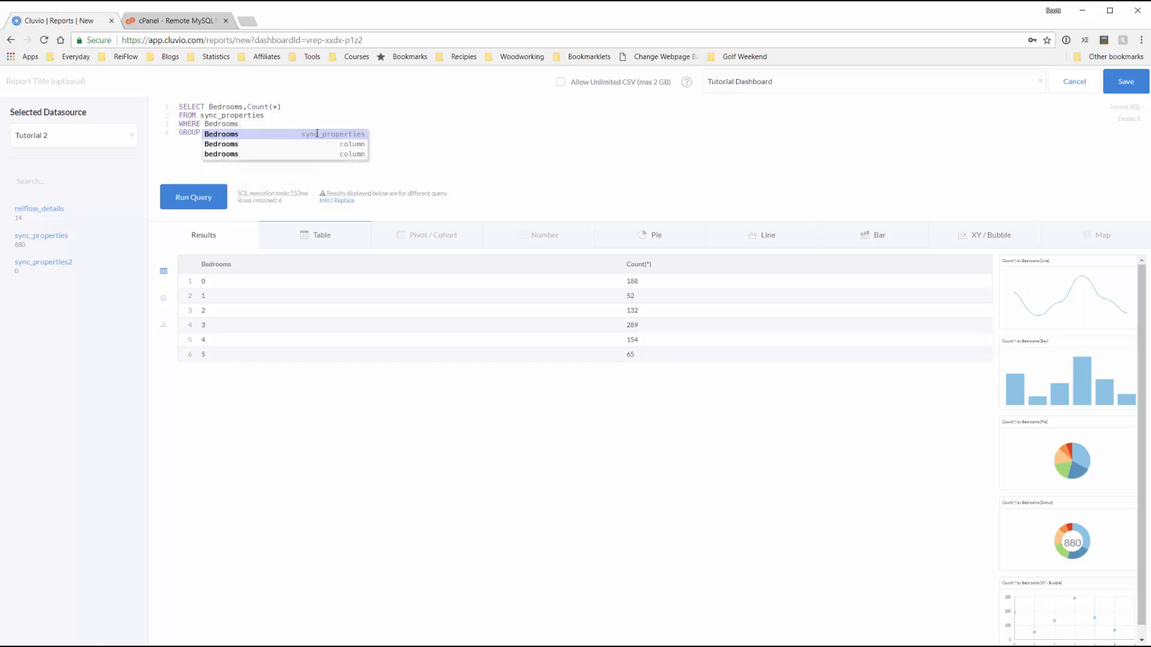
type(" > 0")
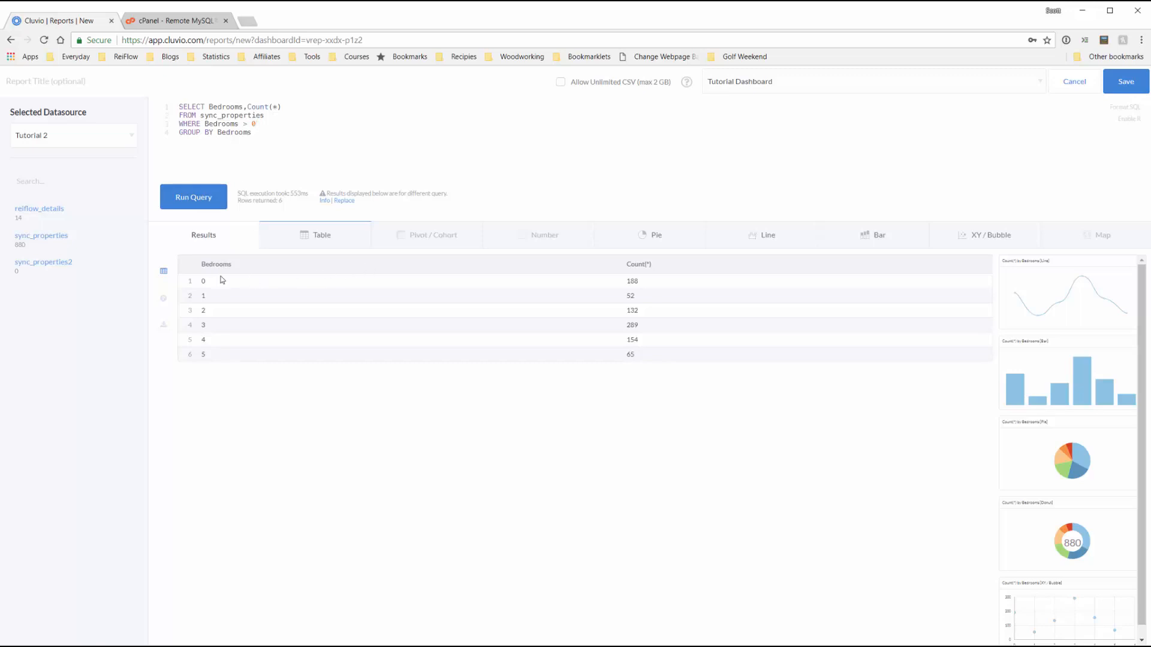
left_click(195, 200)
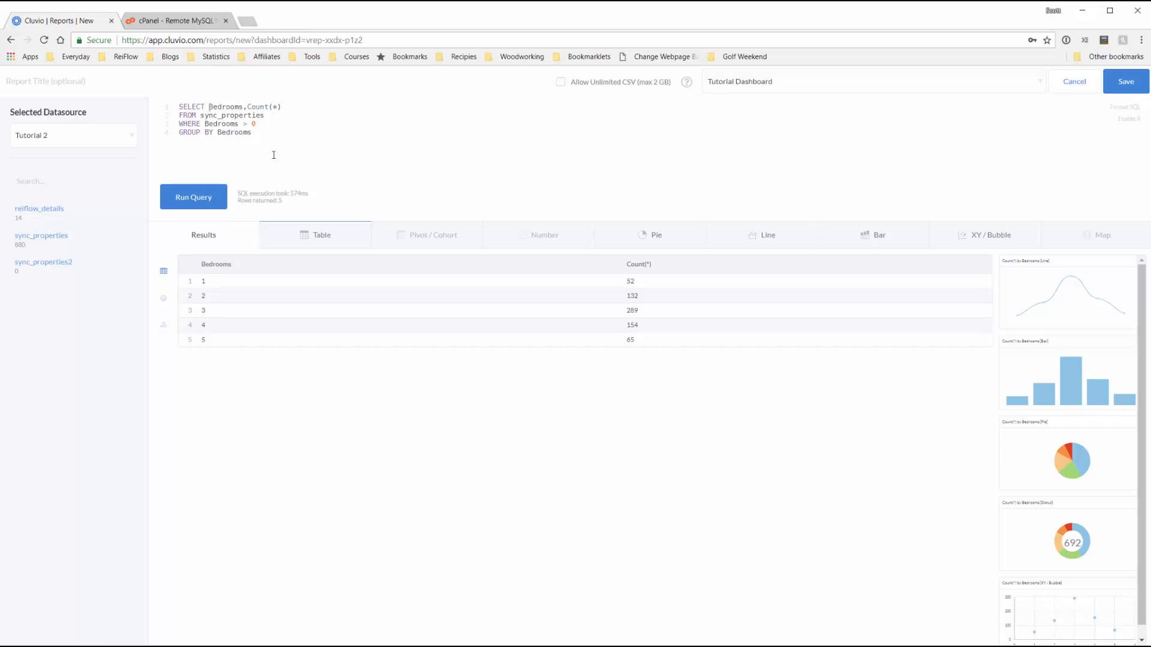
Replace the selected Bedrooms column with CONCAT(Bedrooms," Beds") in the SELECT line and rerun the query
type("CONCAT")
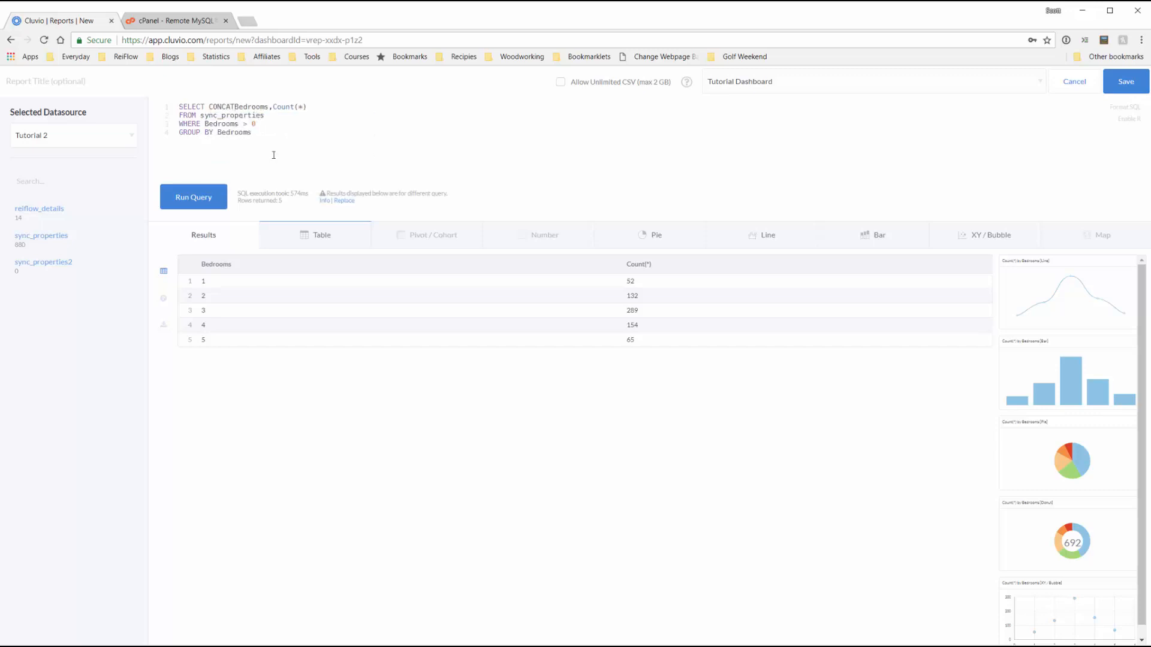
type("(")
type("' Beds\"),")
left_click_drag(277, 106, 308, 106)
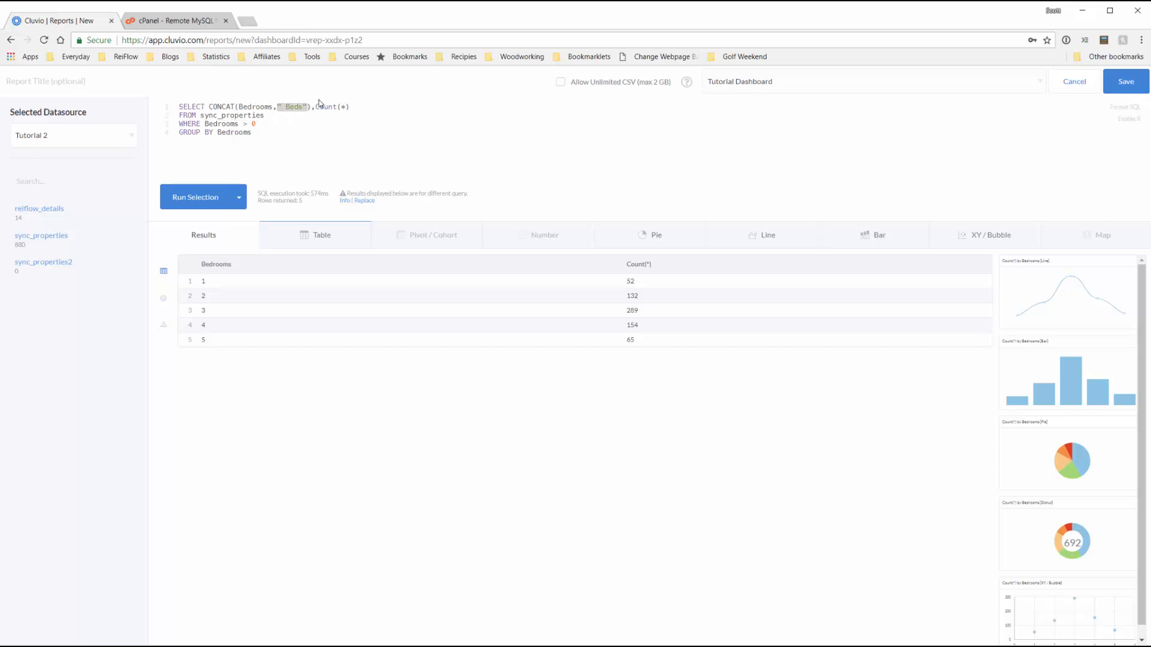
left_click(311, 118)
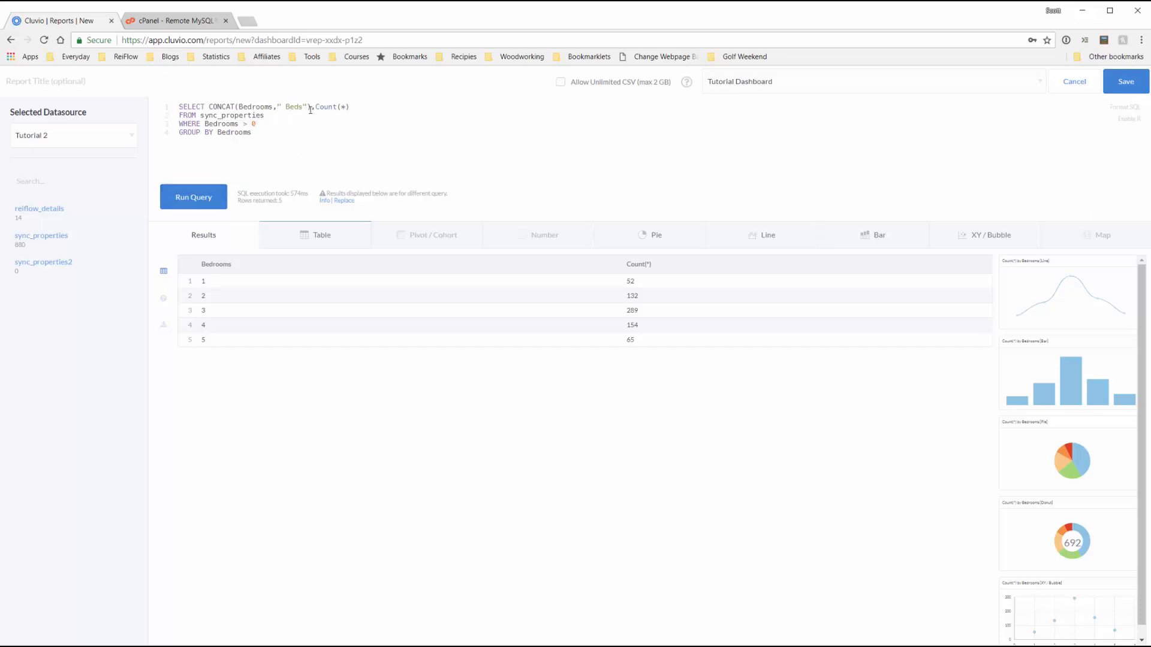
left_click(223, 187)
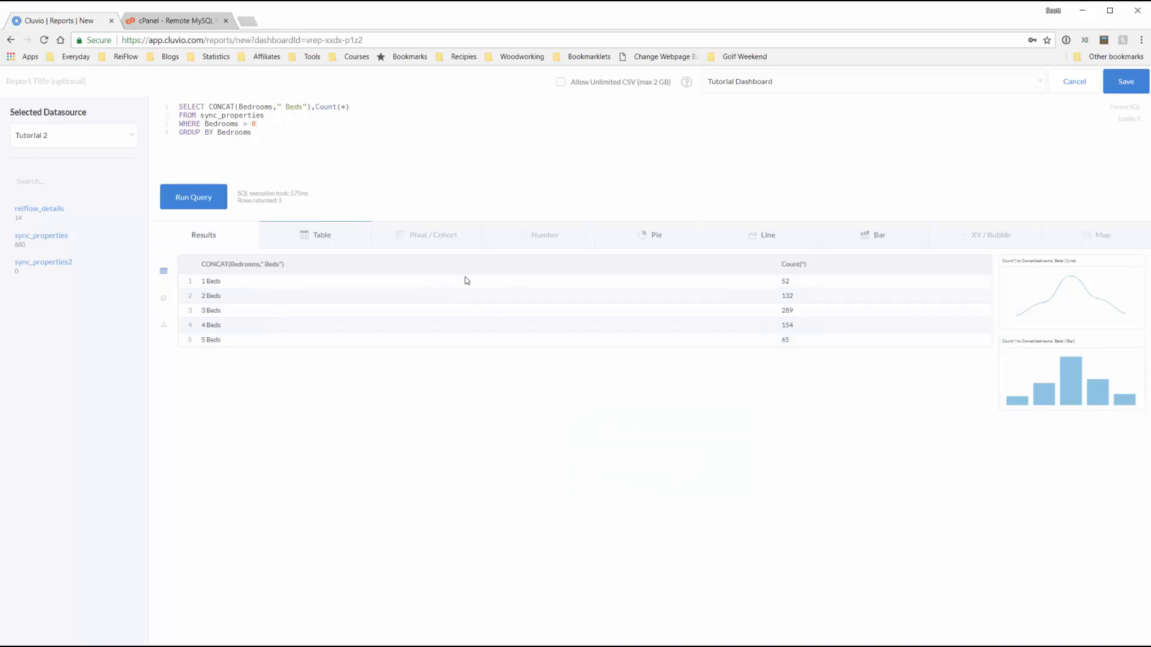
Preview the bedroom results as pie and line charts, and set the visualization to a vertical bar chart
left_click(640, 235)
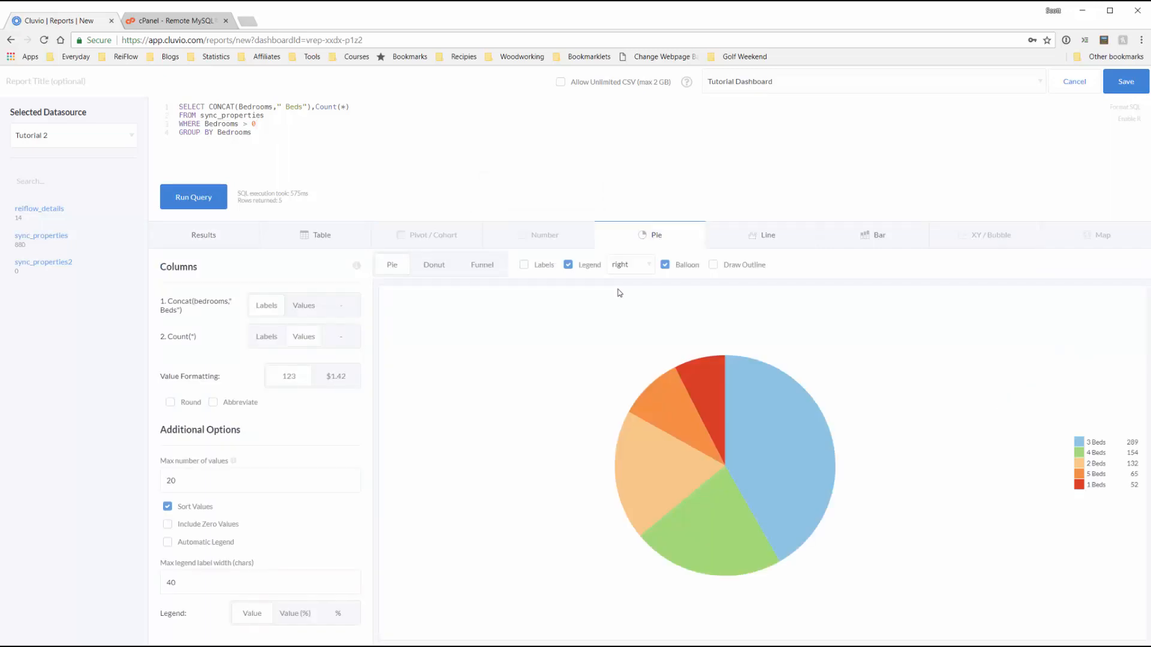
mouse_move(768, 437)
left_click(784, 244)
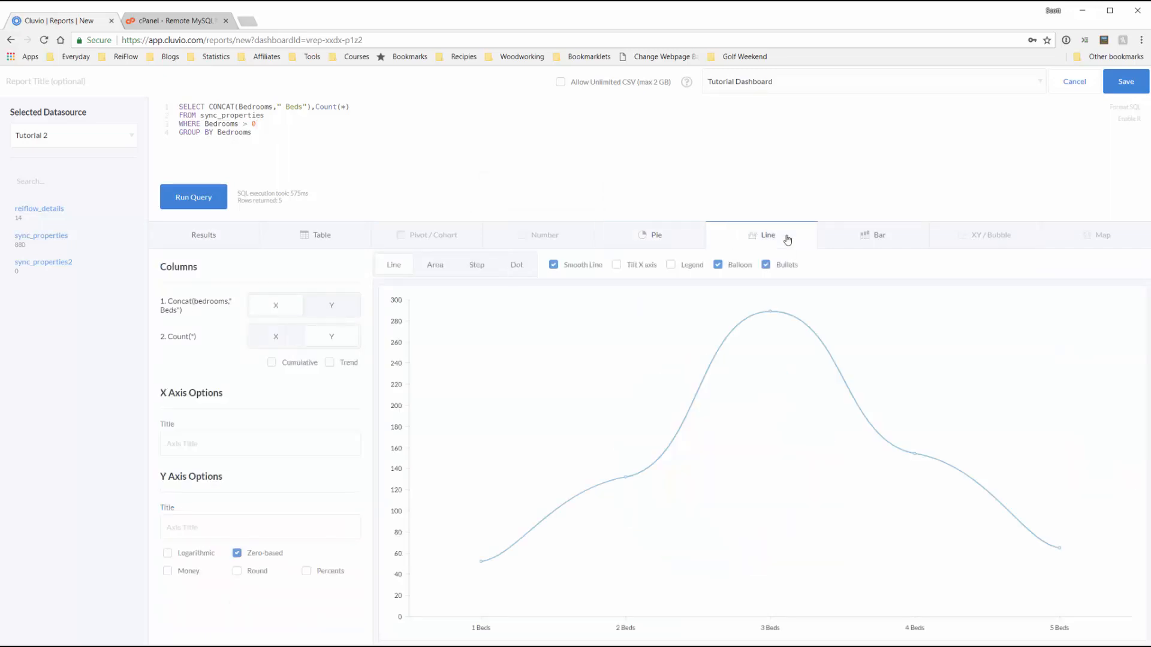
mouse_move(764, 325)
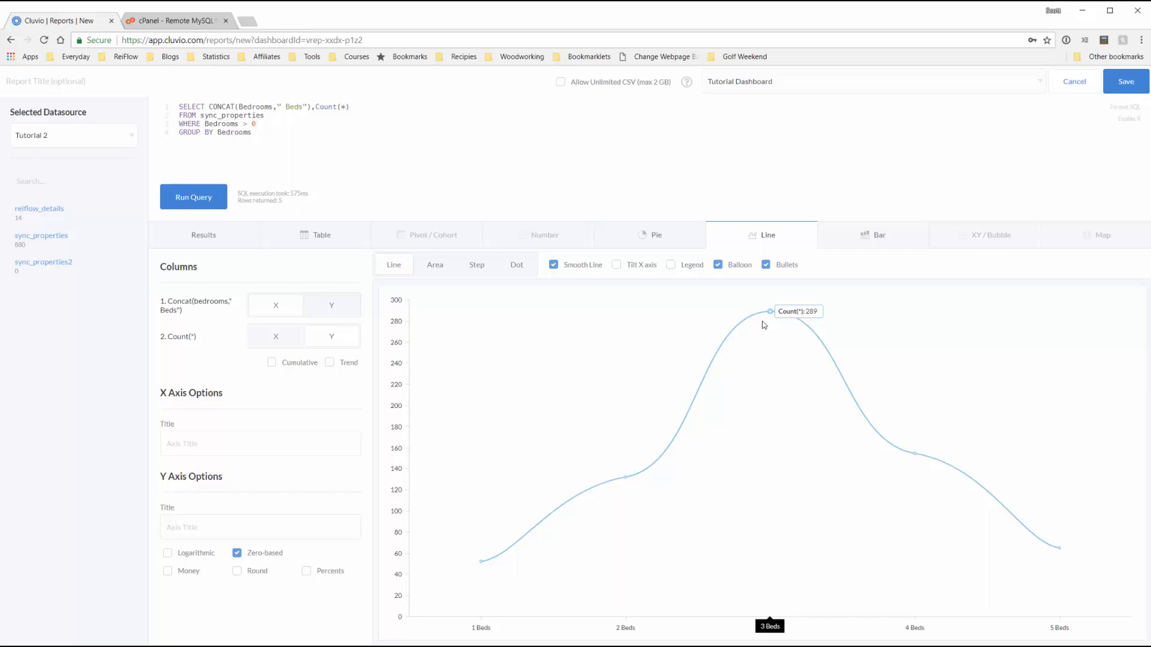
left_click(873, 236)
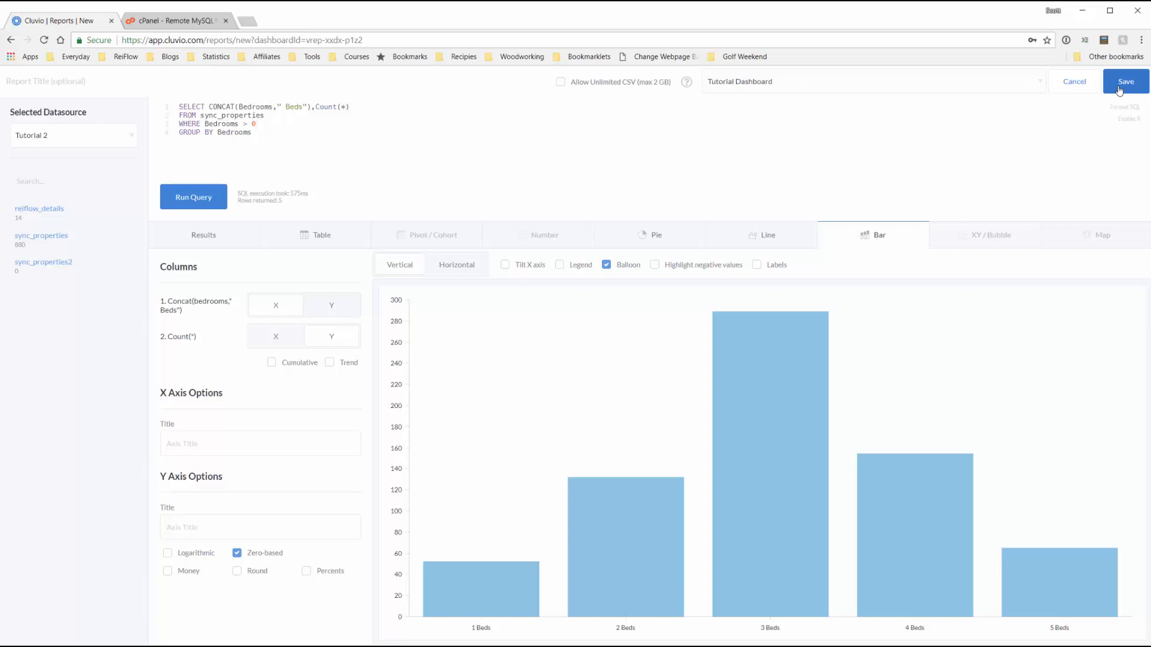
Title the report Bedroom Counts and save it to Tutorial Dashboard
left_click(163, 84)
type("Bedroom")
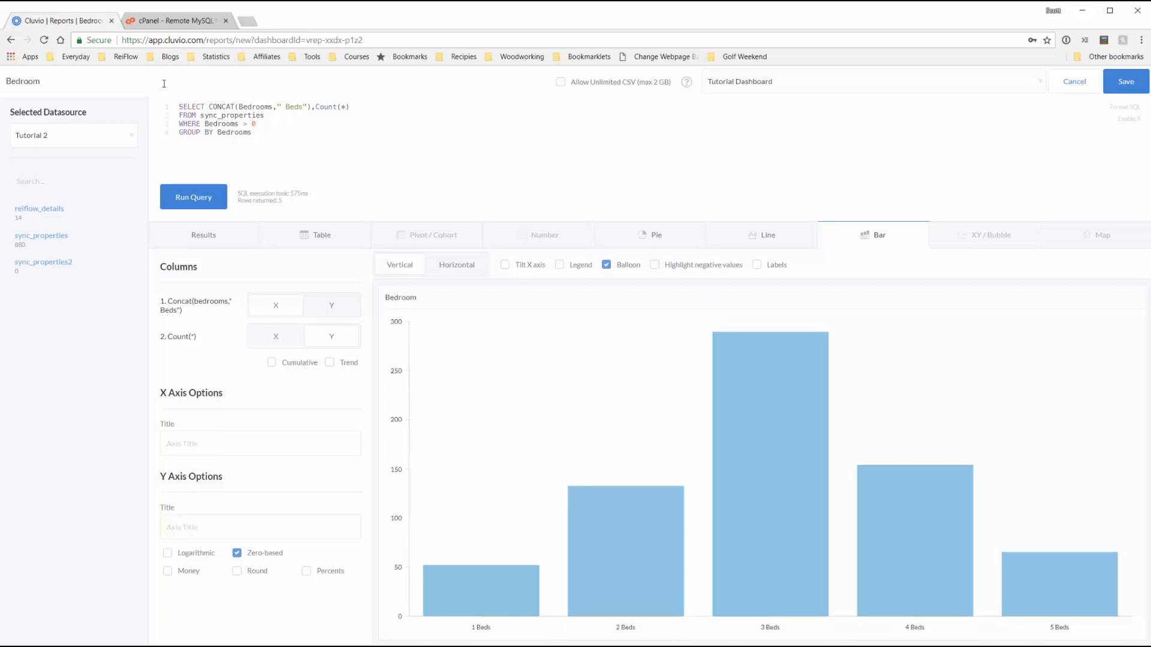
type(" Types")
double_click(60, 80)
type("Counts")
left_click(1126, 82)
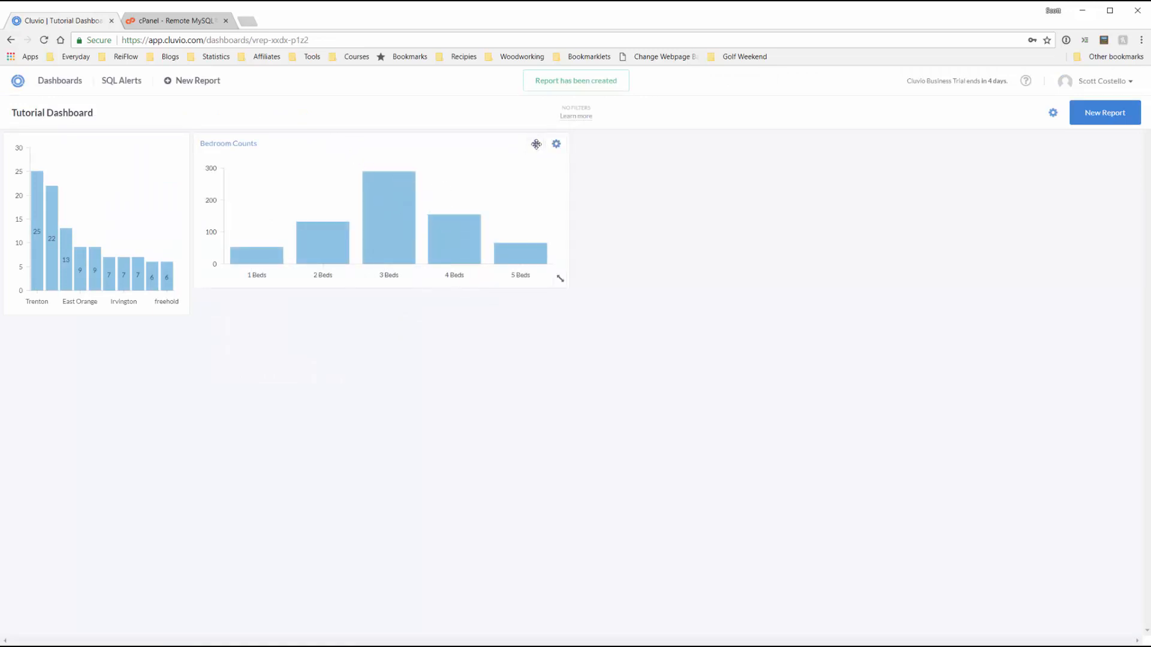
Move the Bedroom Counts chart directly below the city chart and shrink it to the same width
left_click_drag(536, 144, 344, 330)
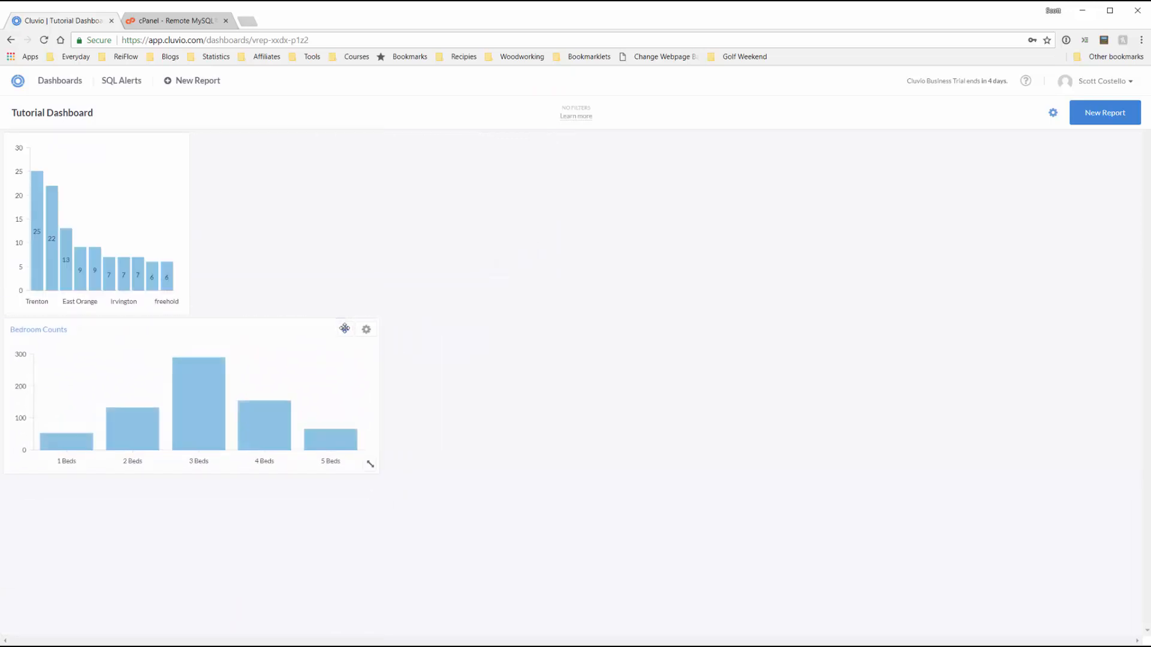
right_click(372, 456)
left_click(368, 466)
left_click_drag(370, 465, 182, 443)
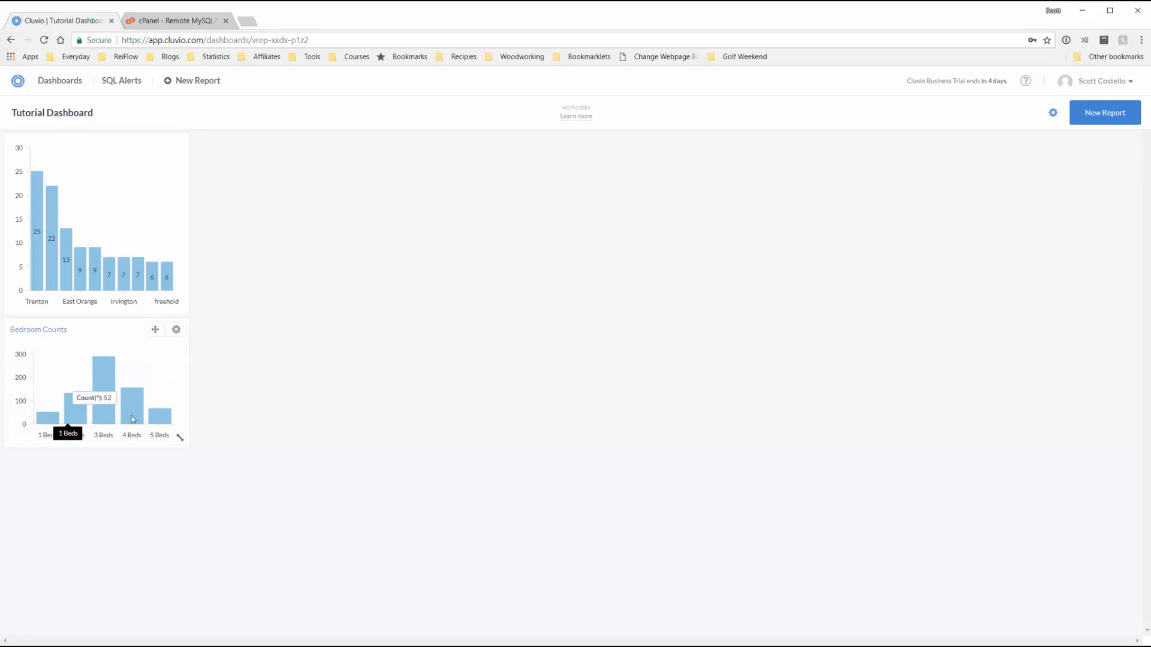
Start a new report on Tutorial Dashboard and begin its query with SELECT County,Count(*)
left_click(176, 330)
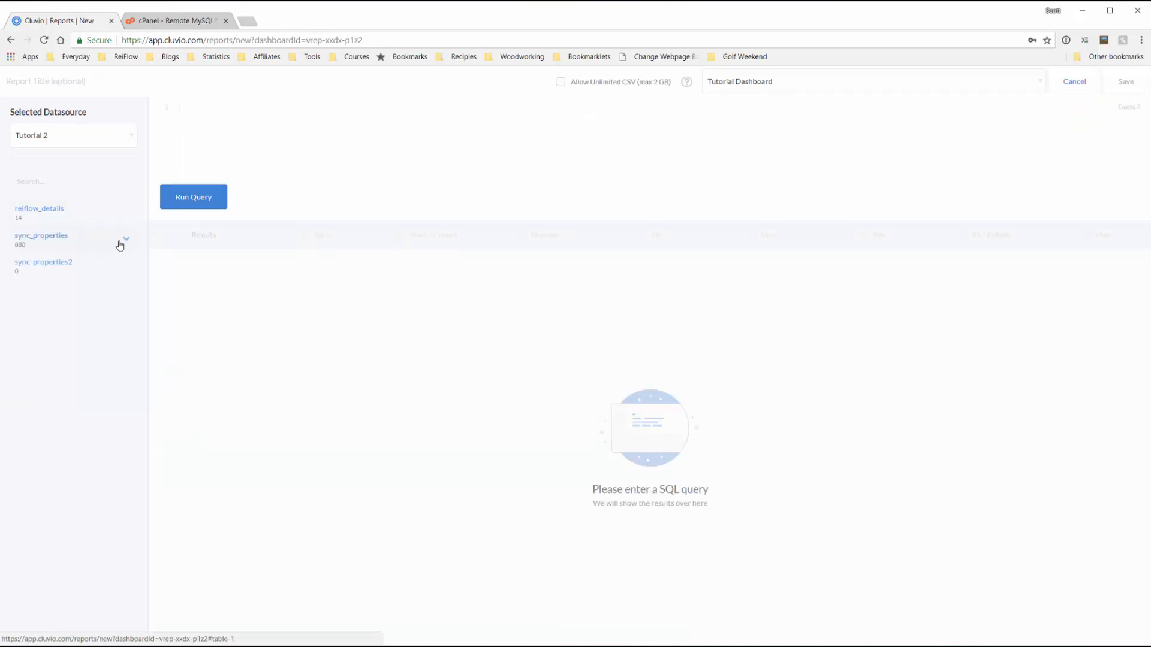
type("s")
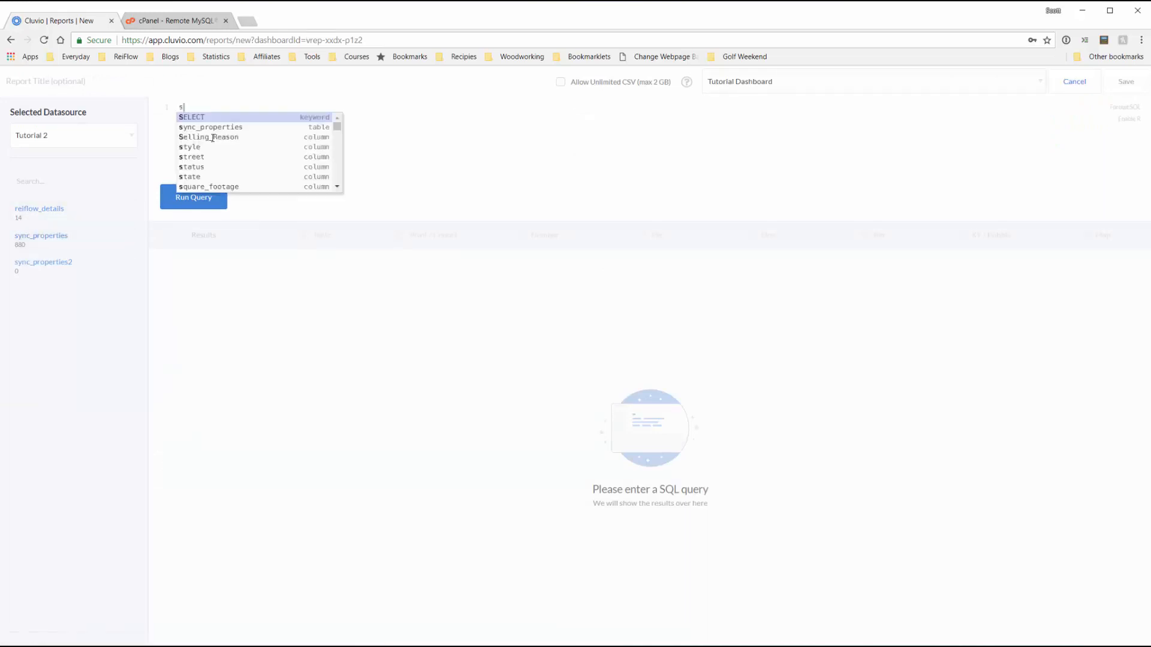
key("Return")
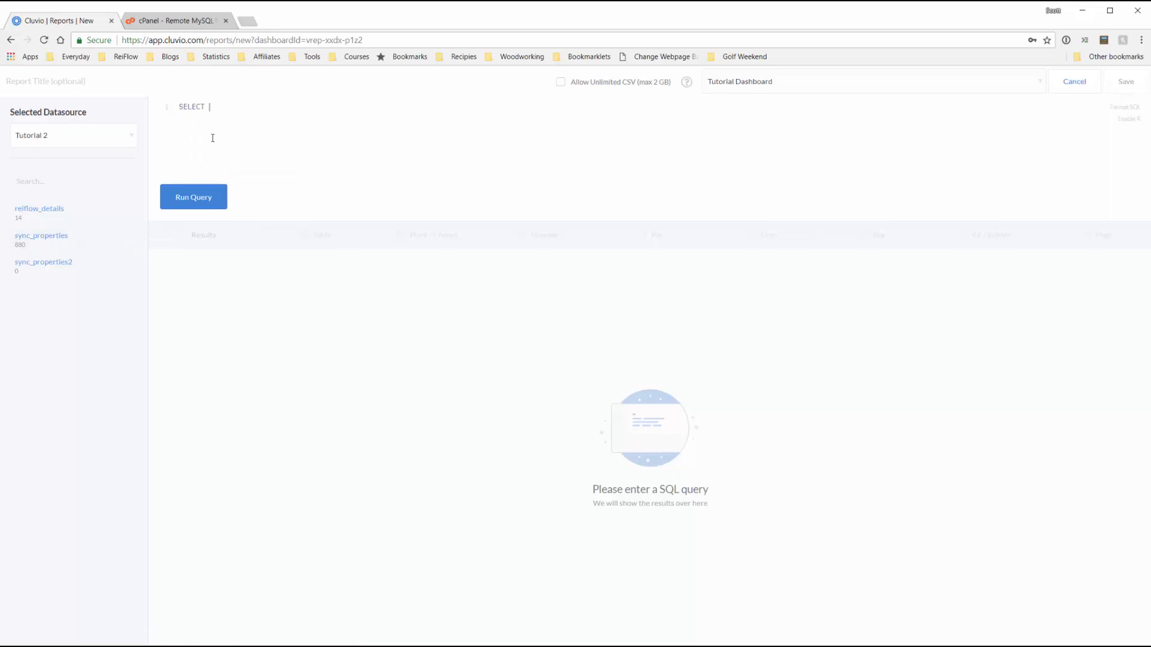
type("County")
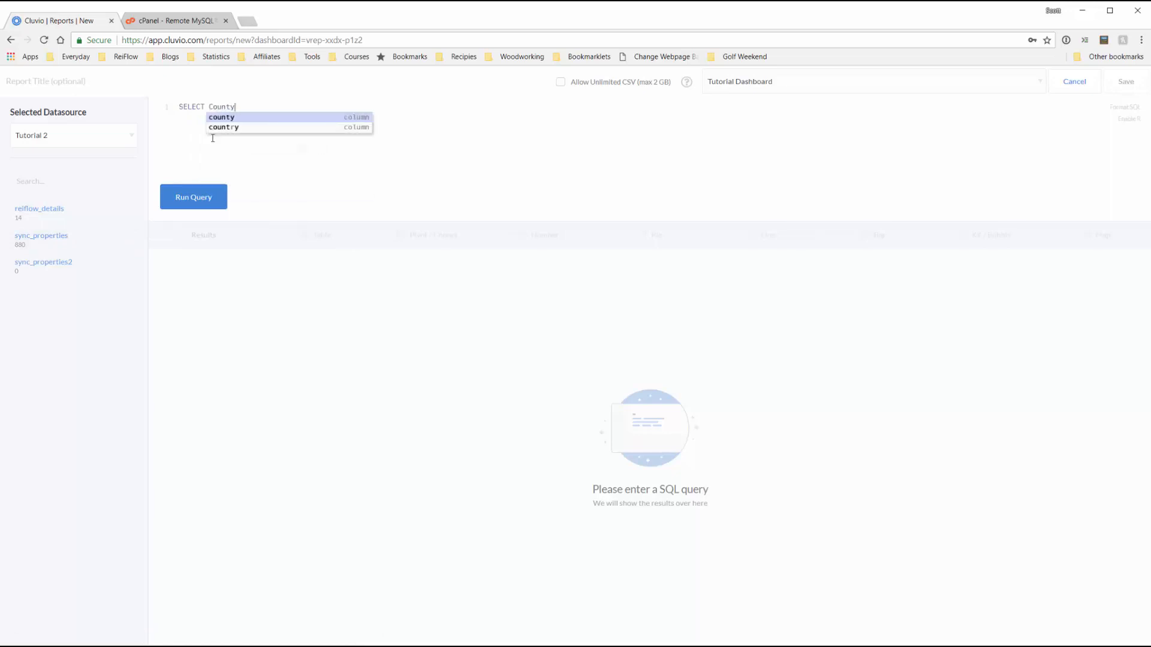
type(",")
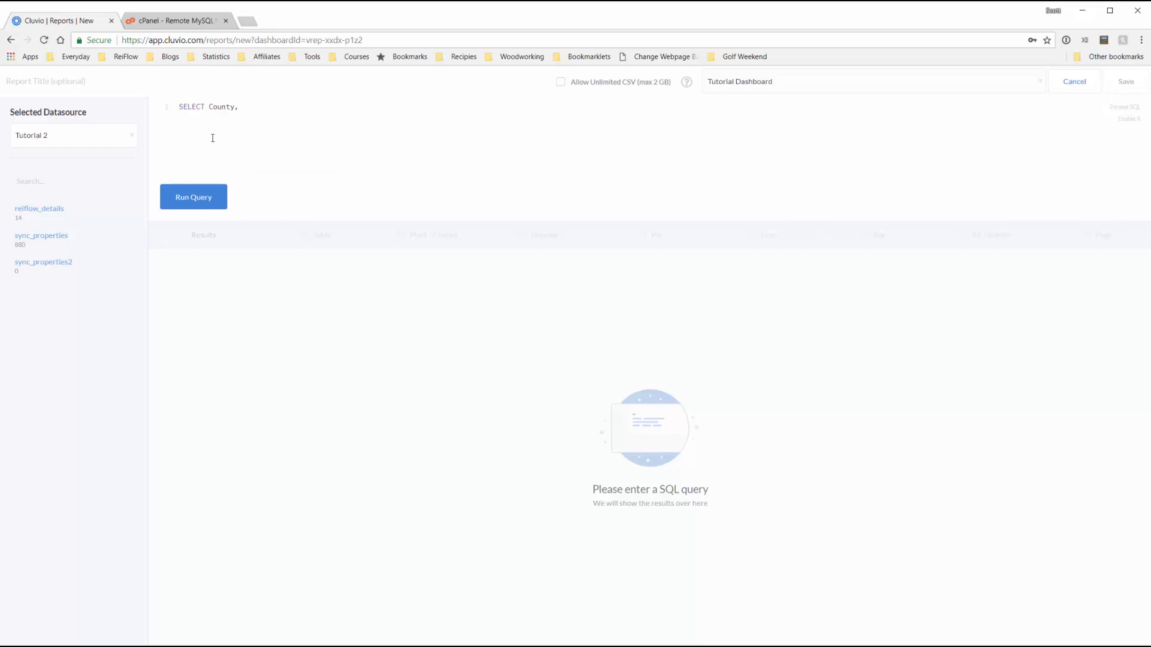
type("Count")
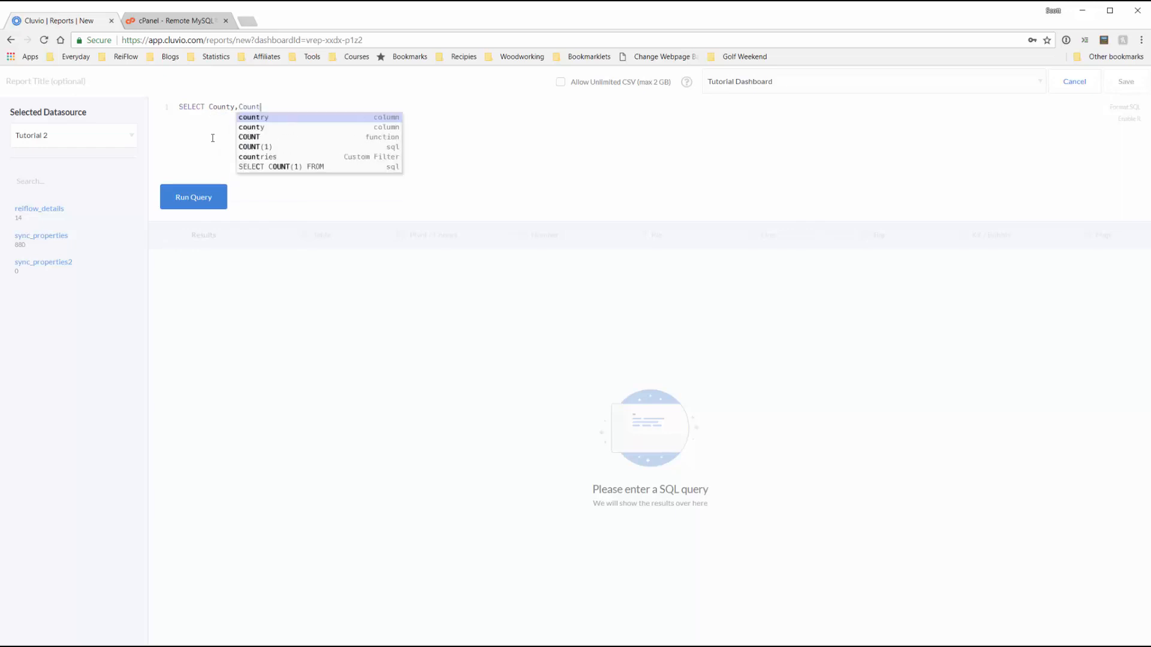
type("(*)")
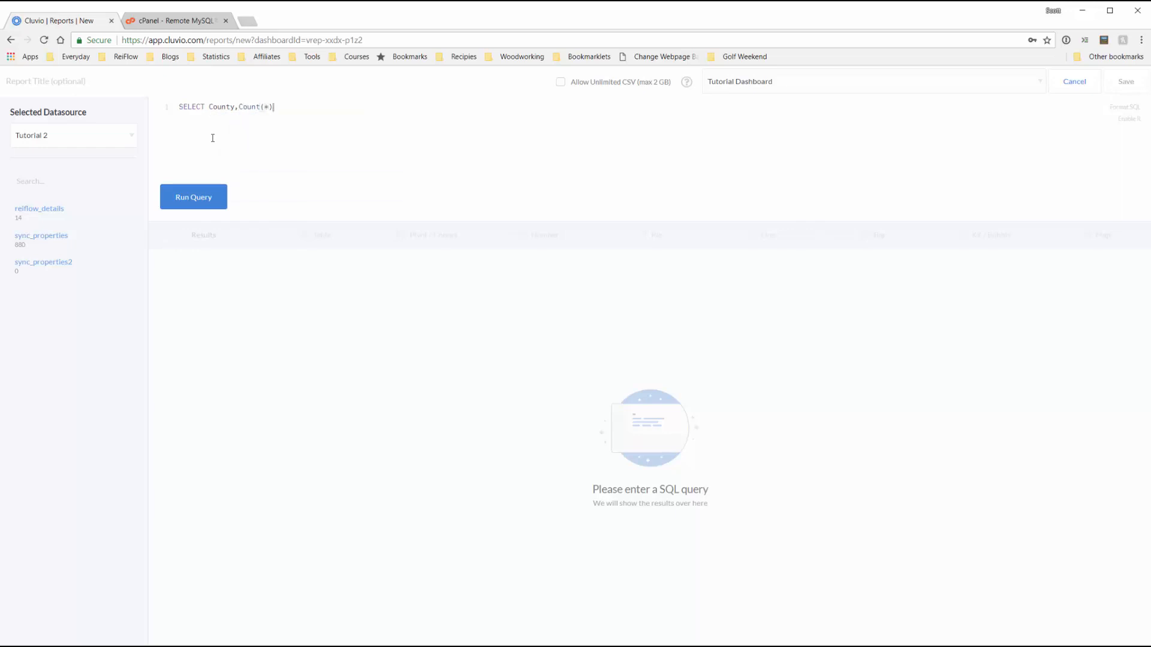
Continue the query with FROM sync_properties, WHERE county <> "" and GROUP BY county on separate lines
type("FROM ")
type("sync_properties ")
type("WHERE ")
type("county ")
type("<> \"\"")
type("GROUP BY C")
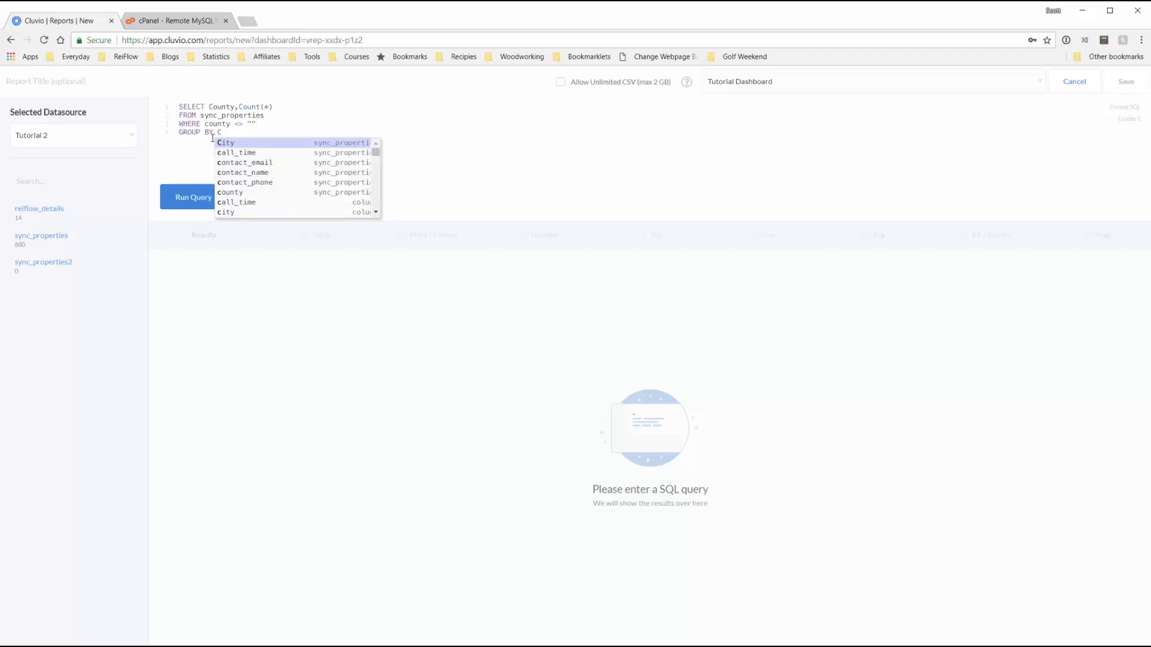
type("ounty ")
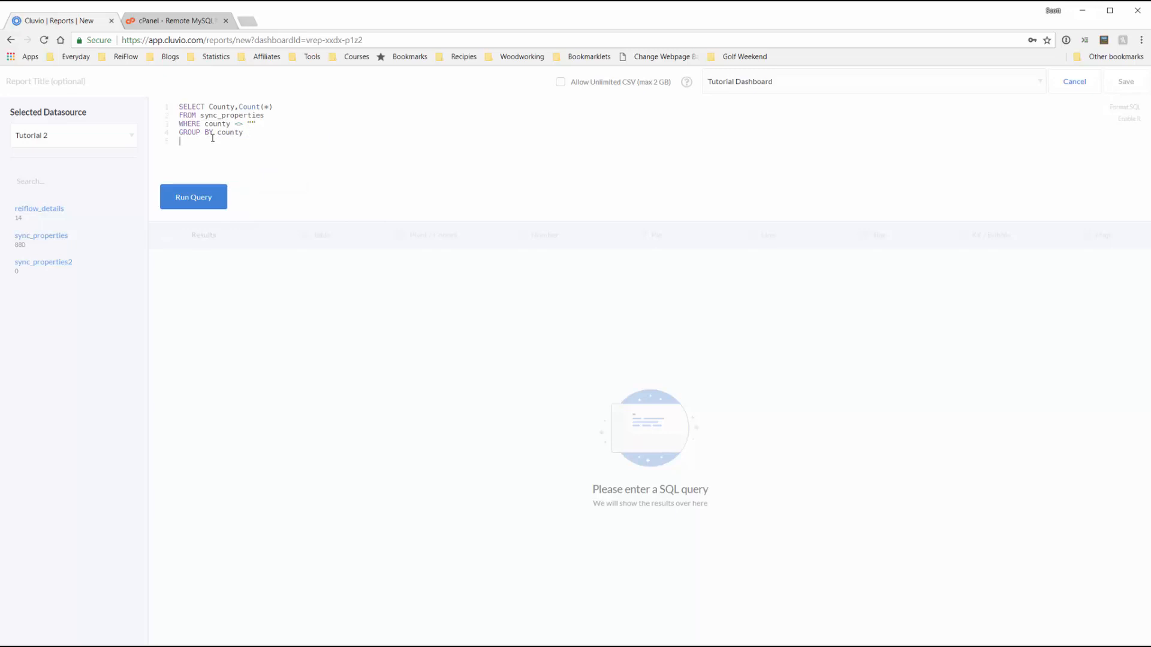
Limit the county query to 12 rows with a LIMIT 12 line and run it
type("li")
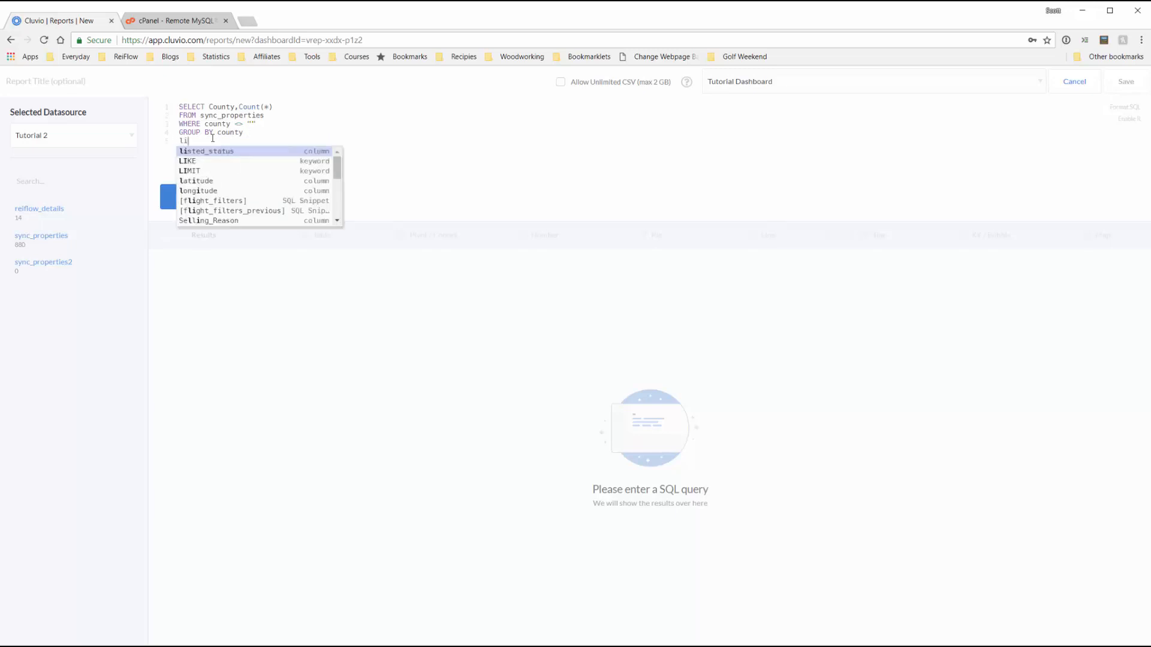
type("m")
key("Return")
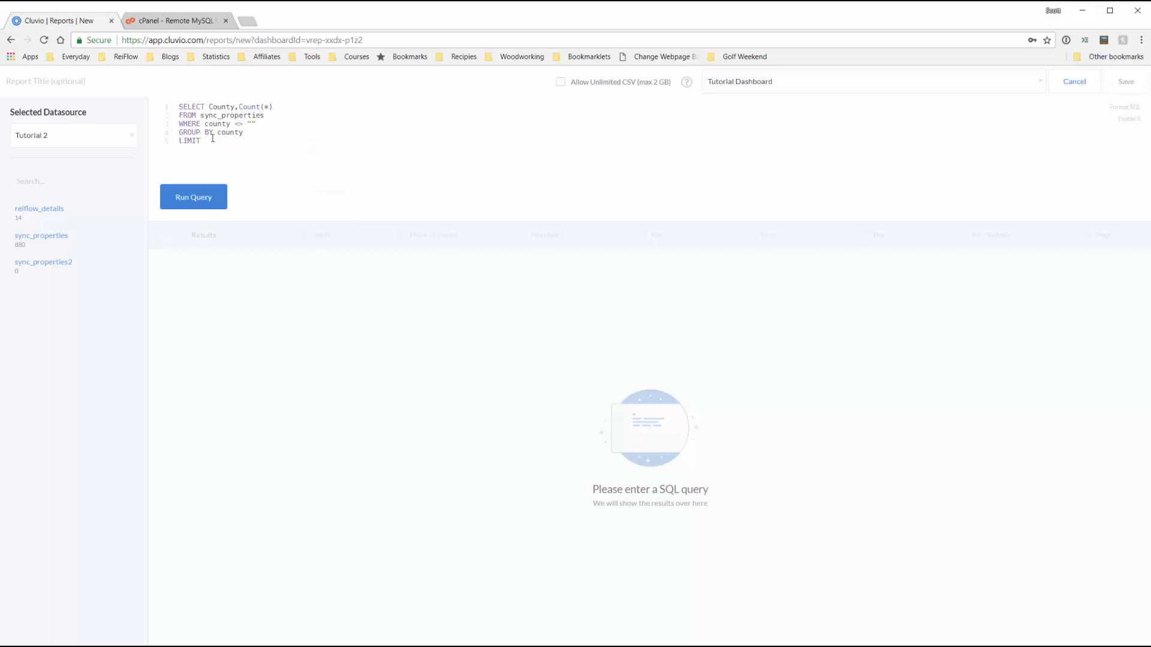
type("10")
left_click(202, 200)
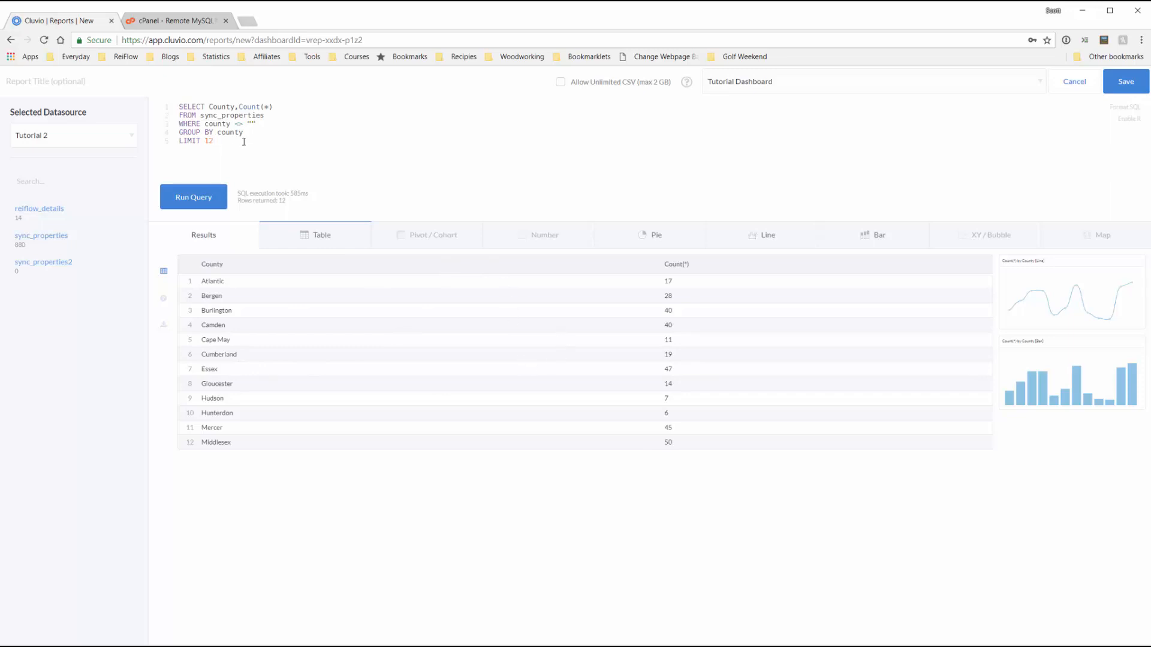
Insert ORDER BY COUNT(*) DESC above the LIMIT line and rerun the county query
key("Up")
key("Return")
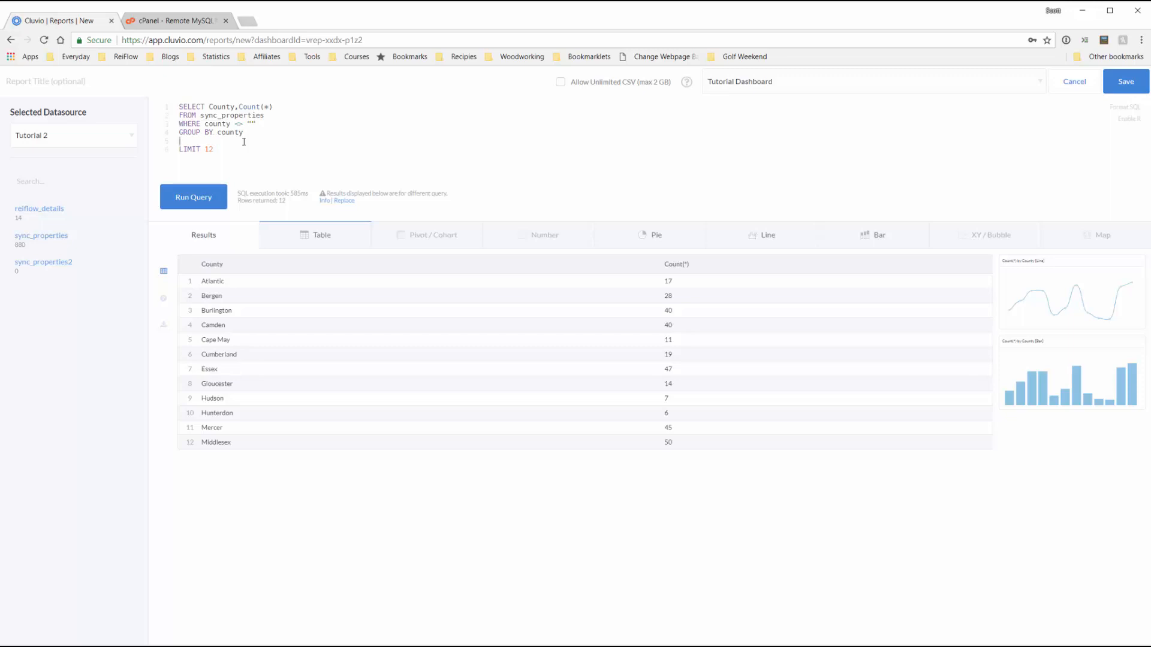
type("ORDER BY cOUNT(")
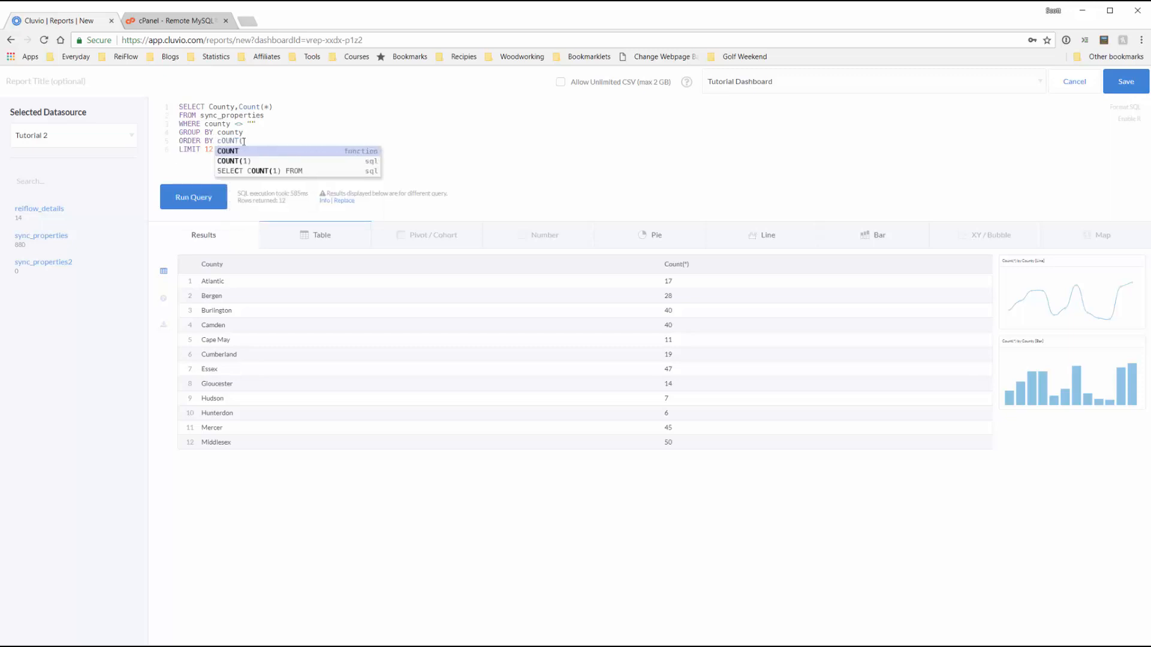
type("*)")
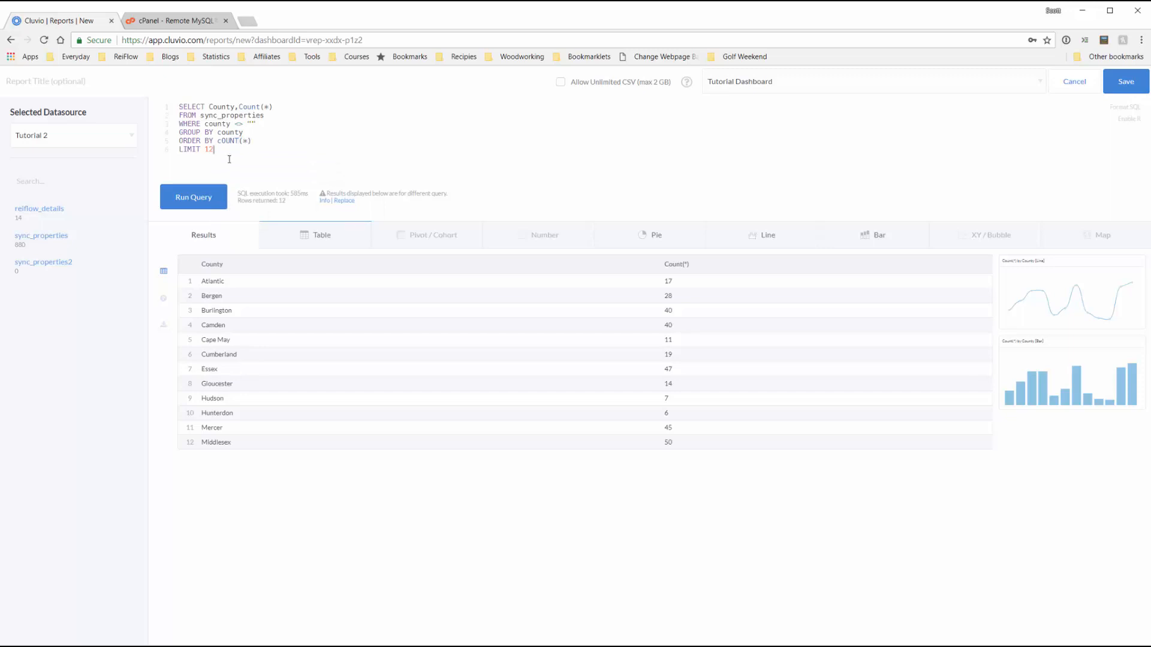
left_click(207, 198)
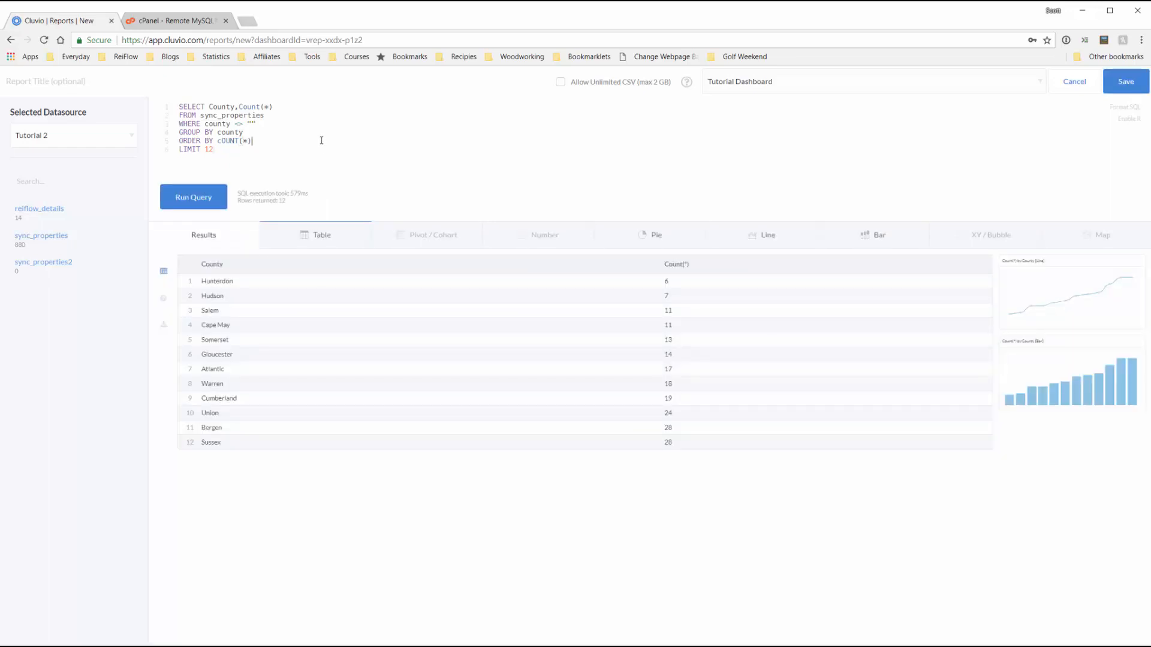
type("DESC")
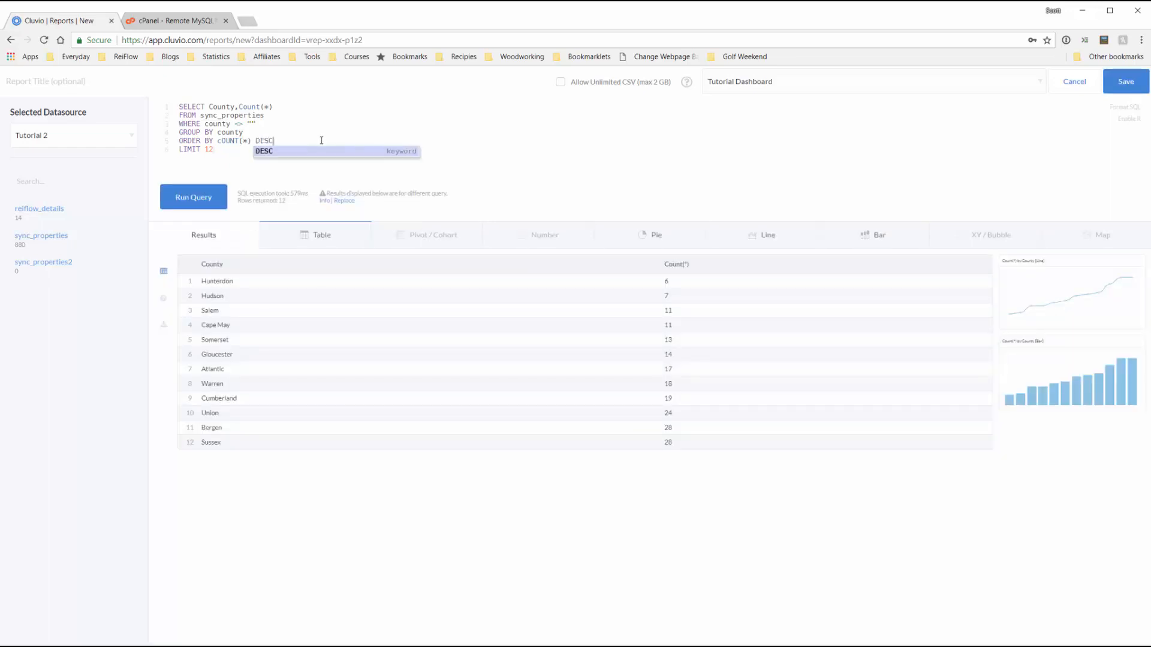
left_click(204, 199)
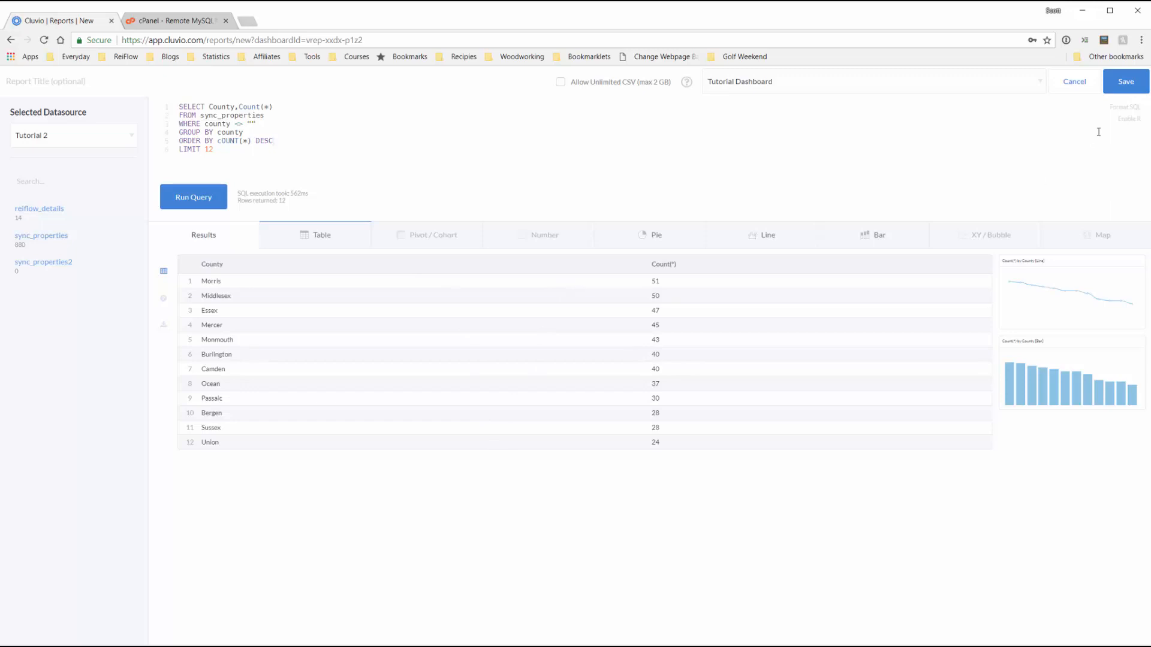
Save the county results as a table report and move it directly below the city chart
left_click(321, 238)
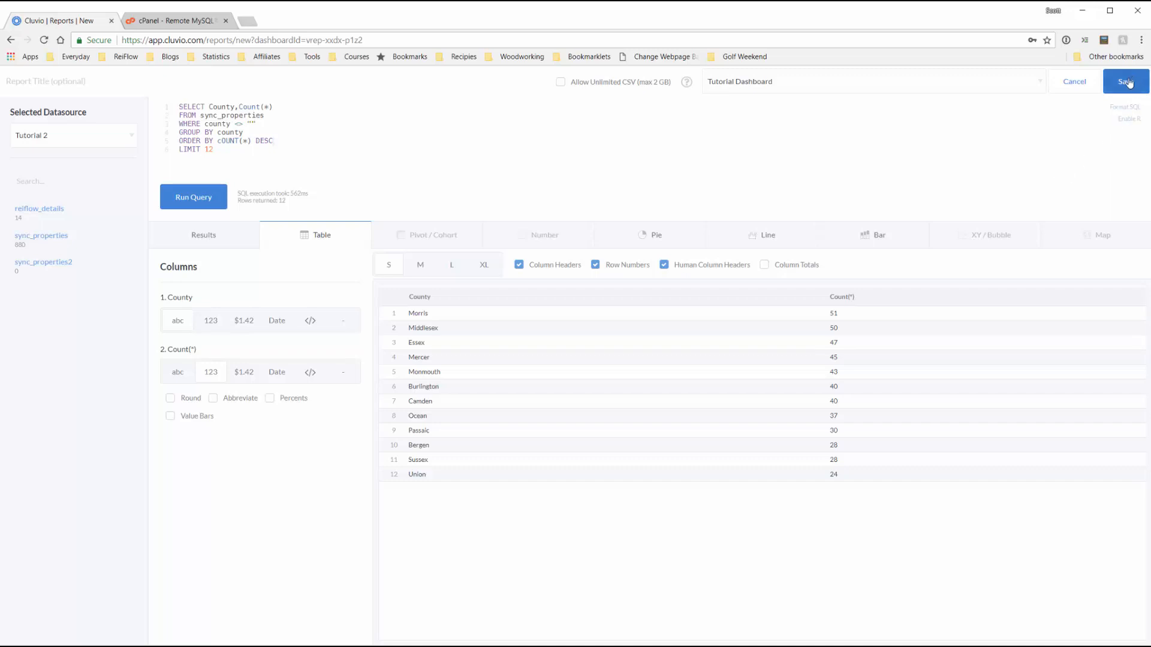
left_click(1105, 86)
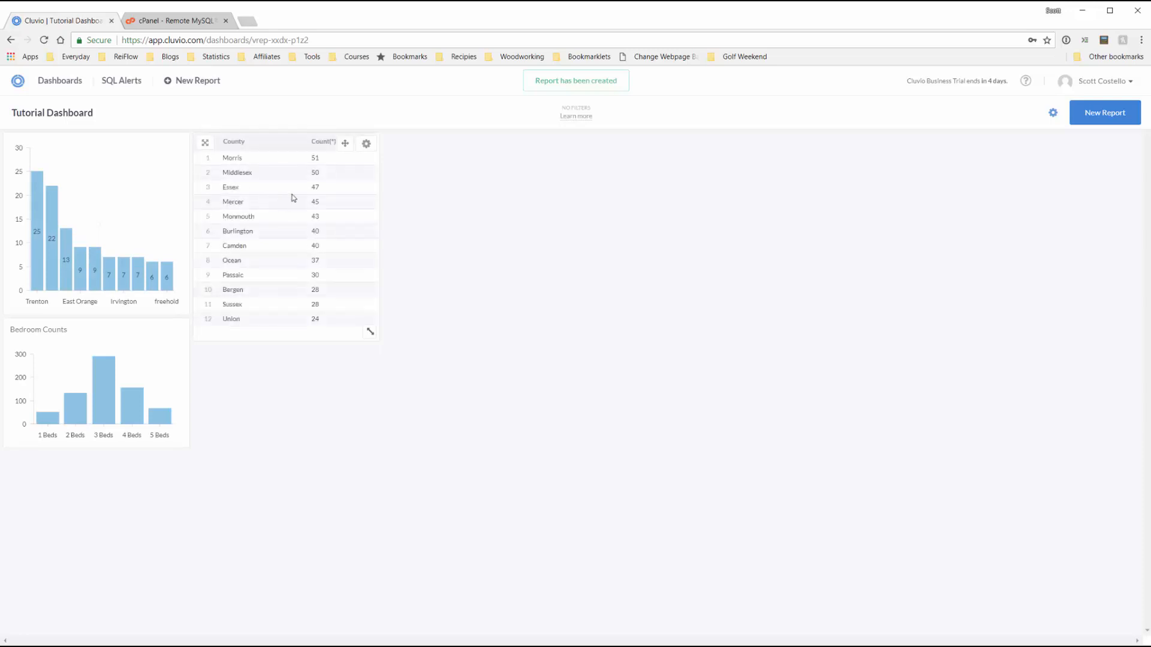
left_click_drag(344, 143, 157, 336)
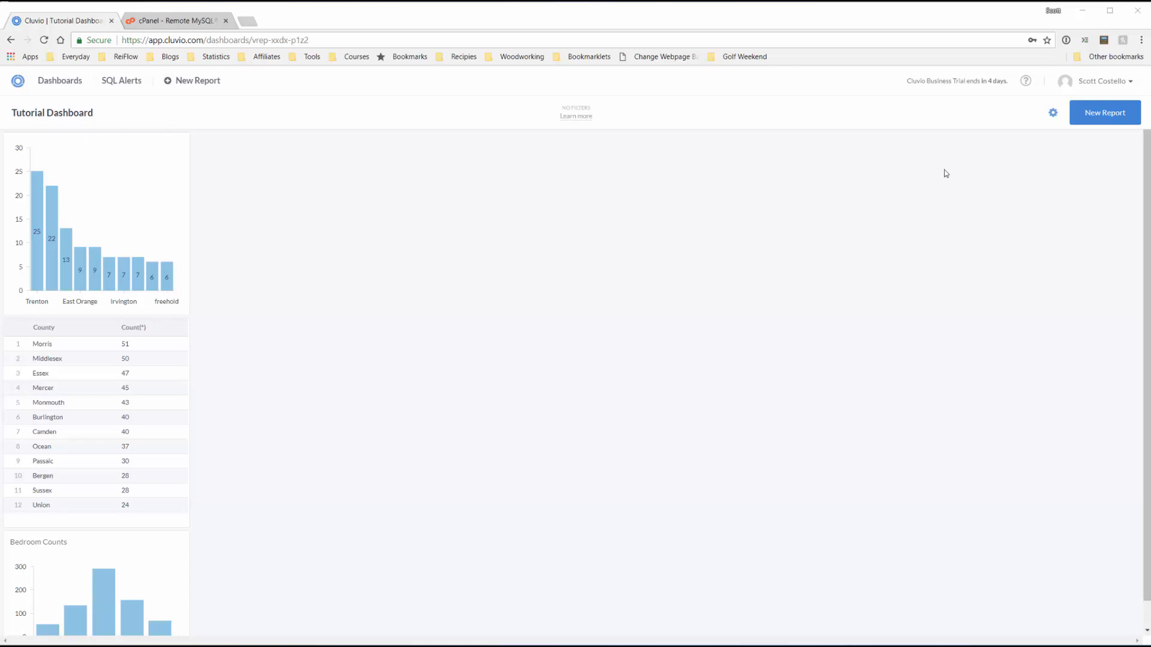
Start another new report and look over the columns of the reiflow_details table
left_click(1100, 112)
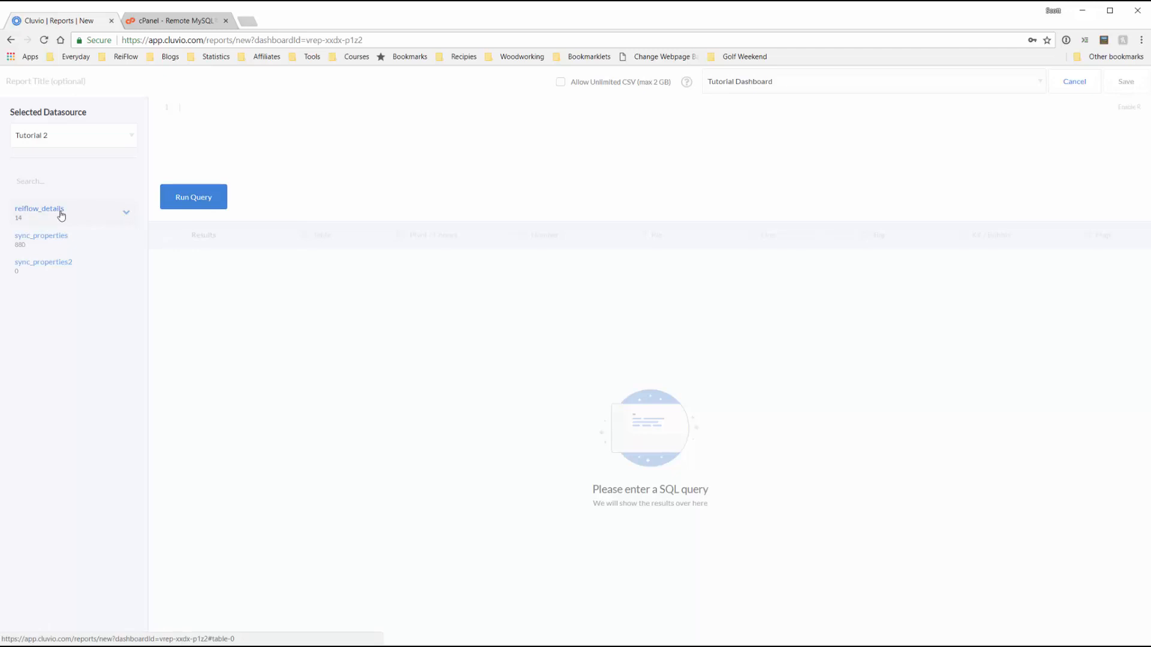
left_click(124, 213)
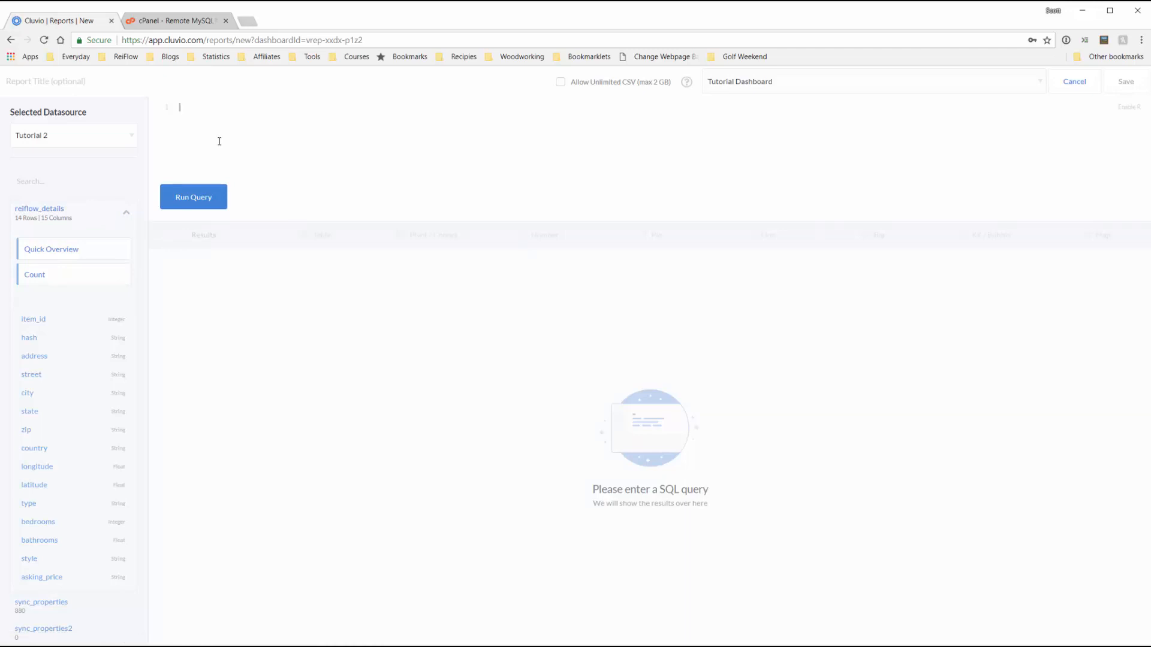
left_click(127, 216)
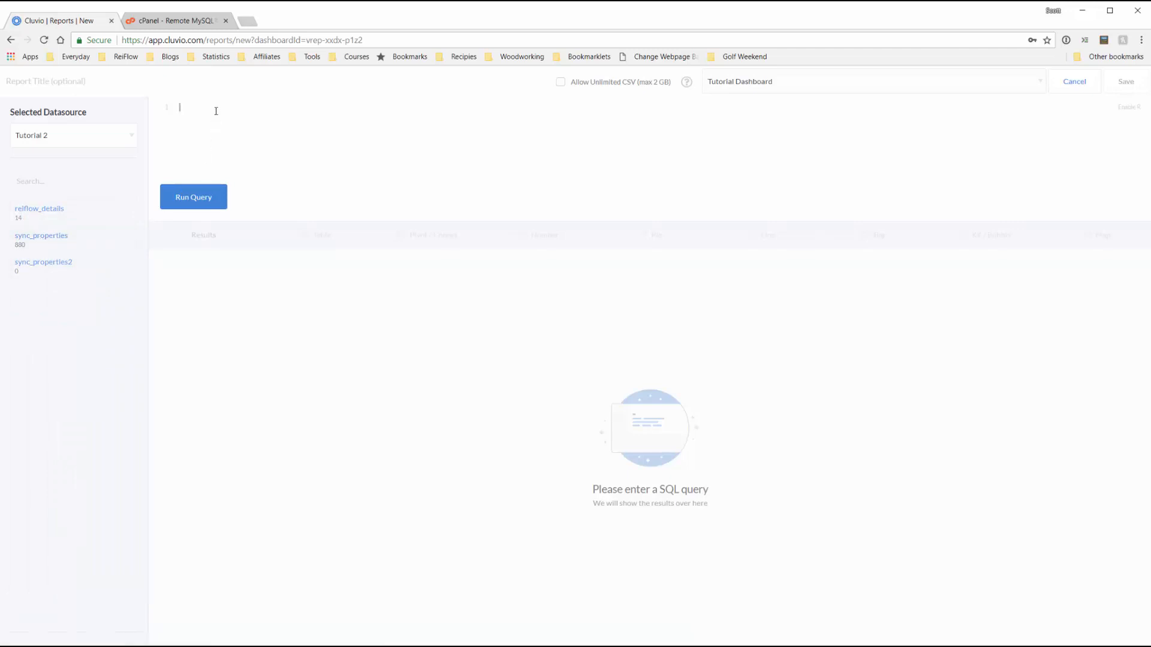
Begin the query with SELECT STREET,CITY,STATE,ZIP,TYPE followed by a comma
type("SELECT")
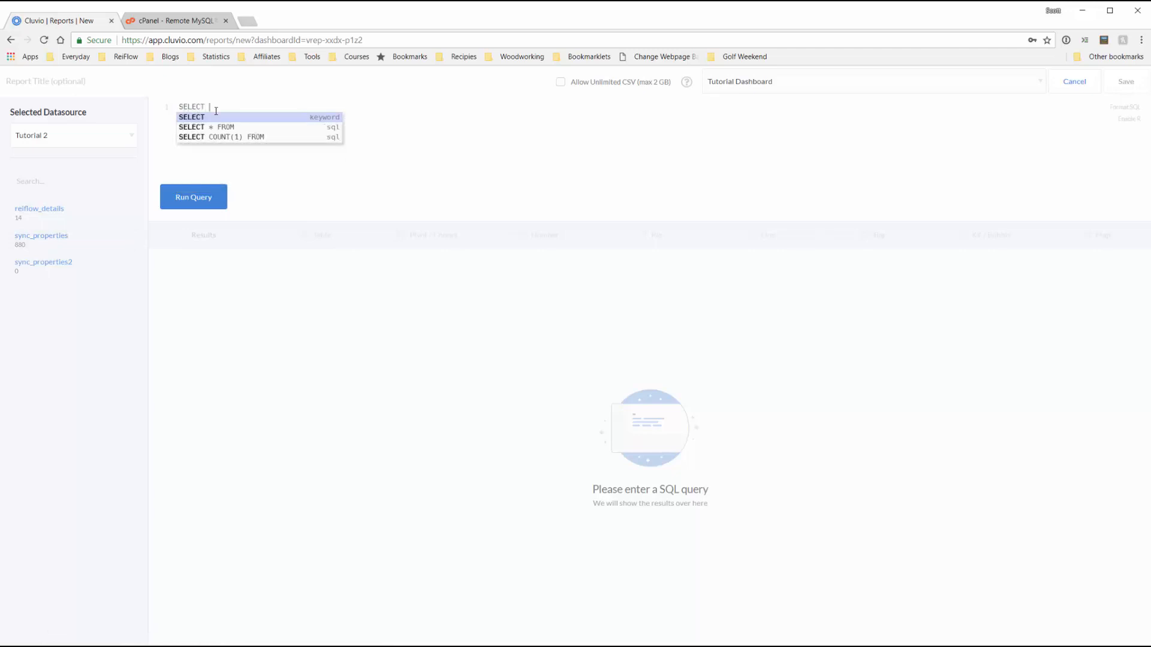
type(" STR")
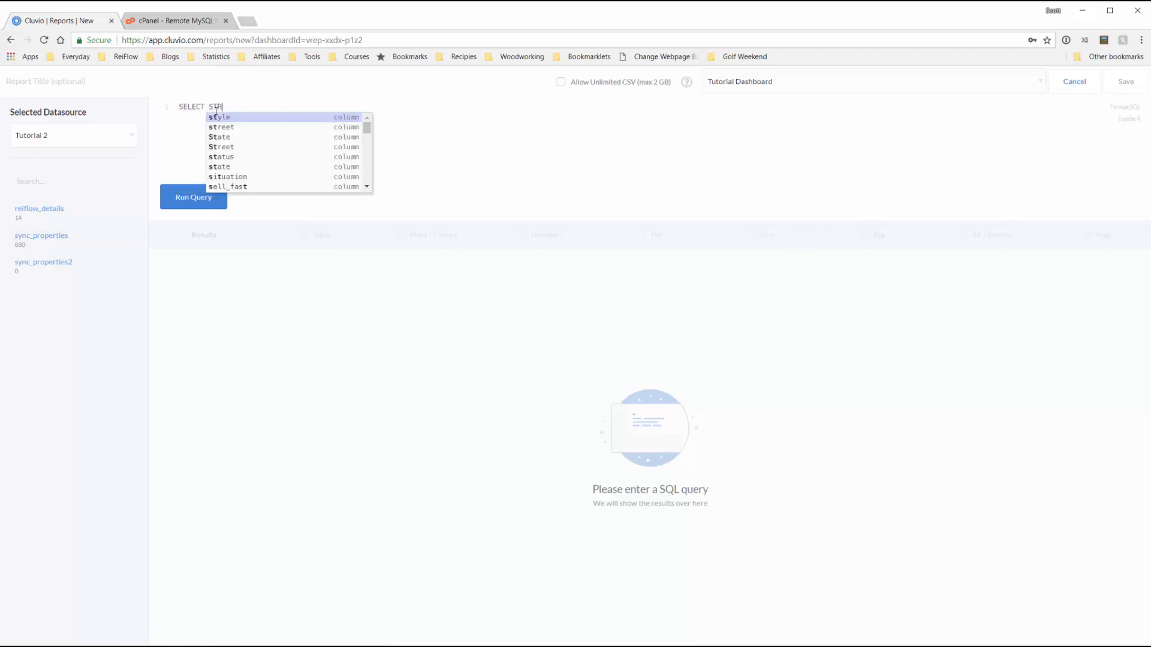
type("EET,")
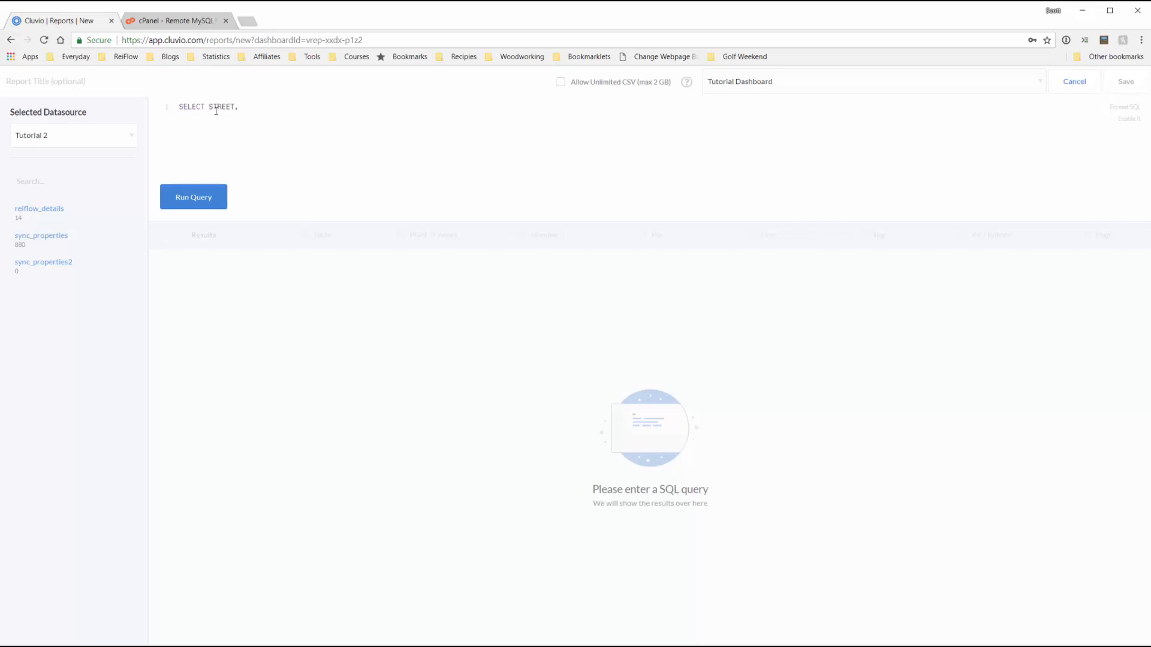
type("CITY")
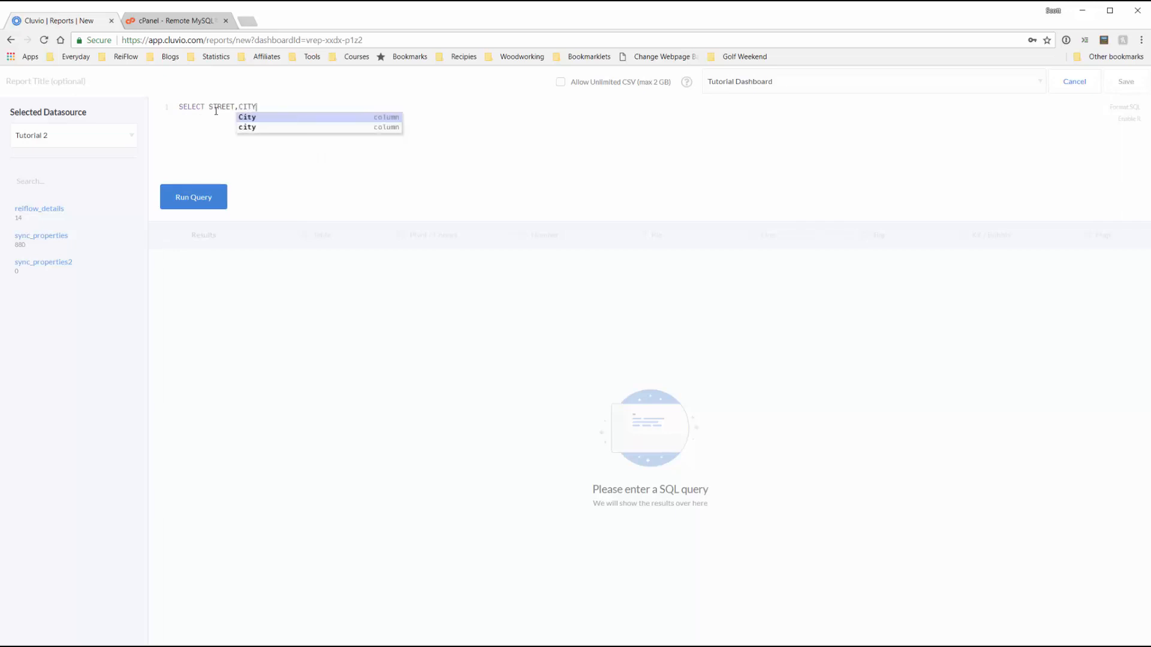
type(",STATE,ZIP")
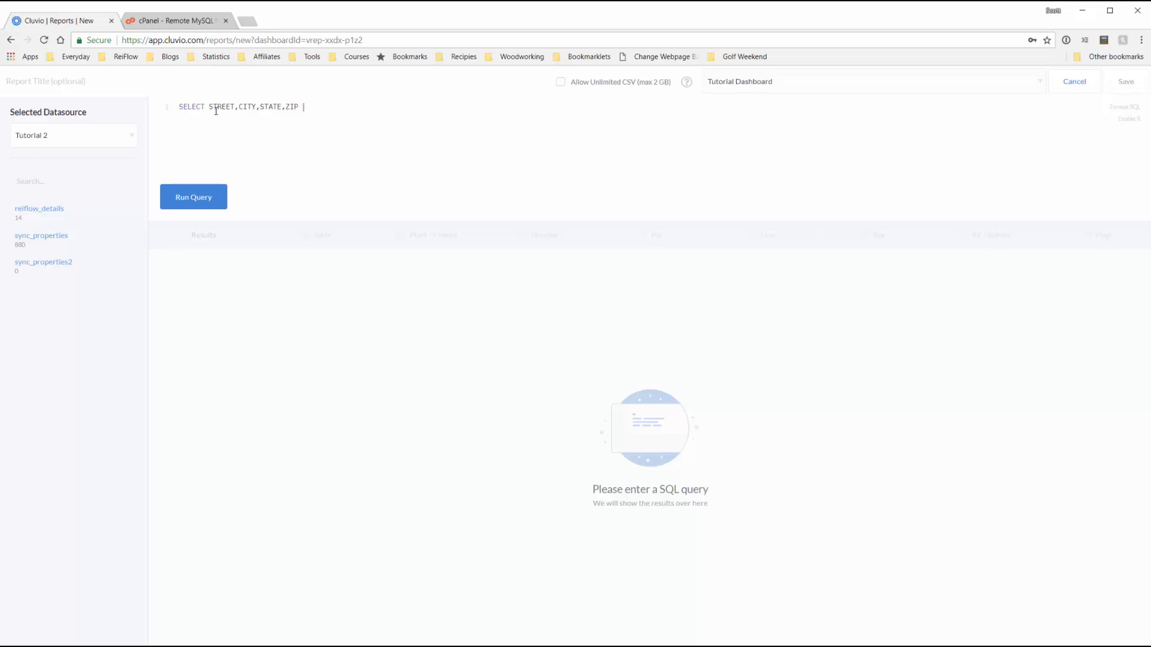
type(" ,TYPE")
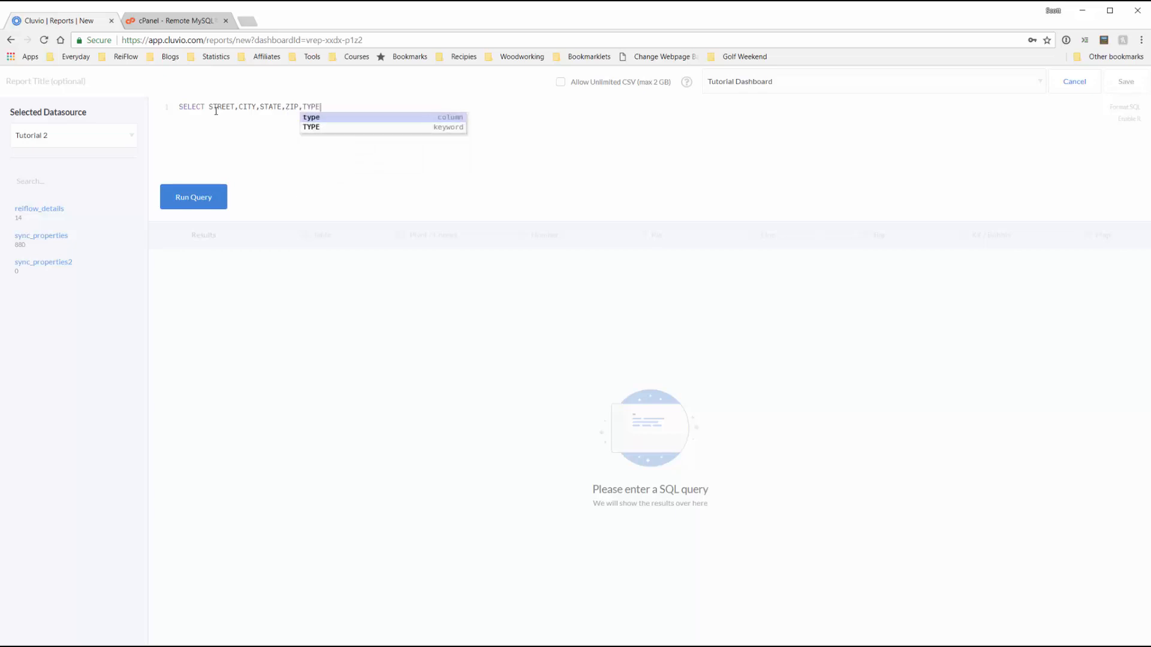
type(",")
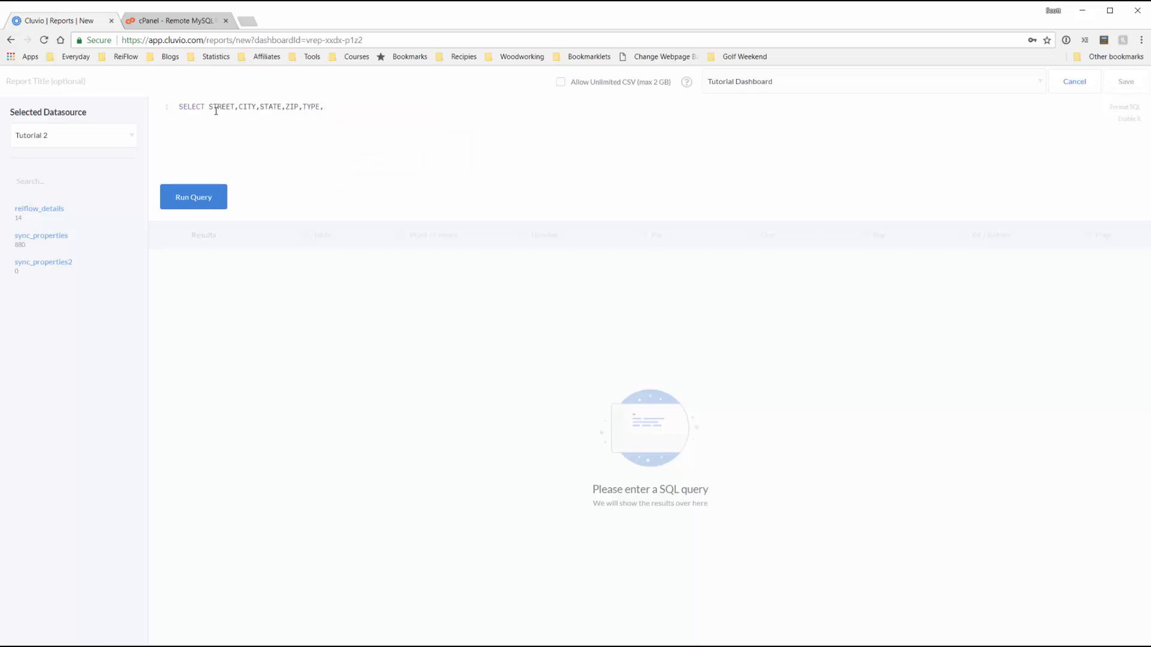
Expand the reiflow_details column list and add Bedrooms,Bathrooms,Asking_Price to the SELECT line
left_click(127, 216)
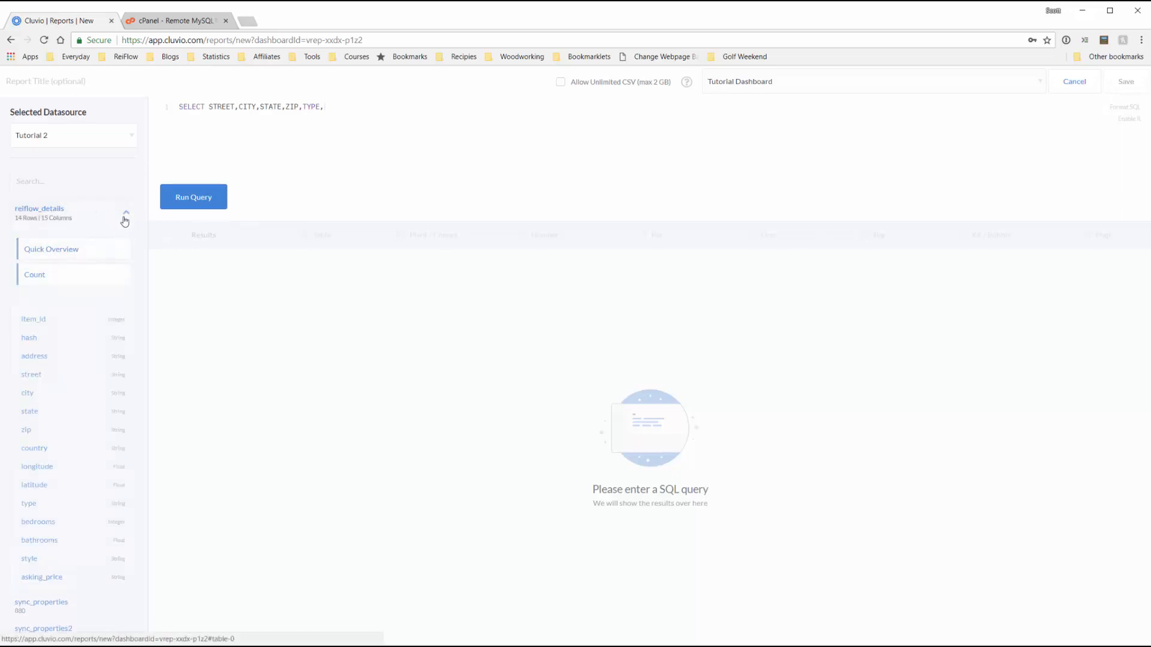
scroll(105, 299, "down", 1)
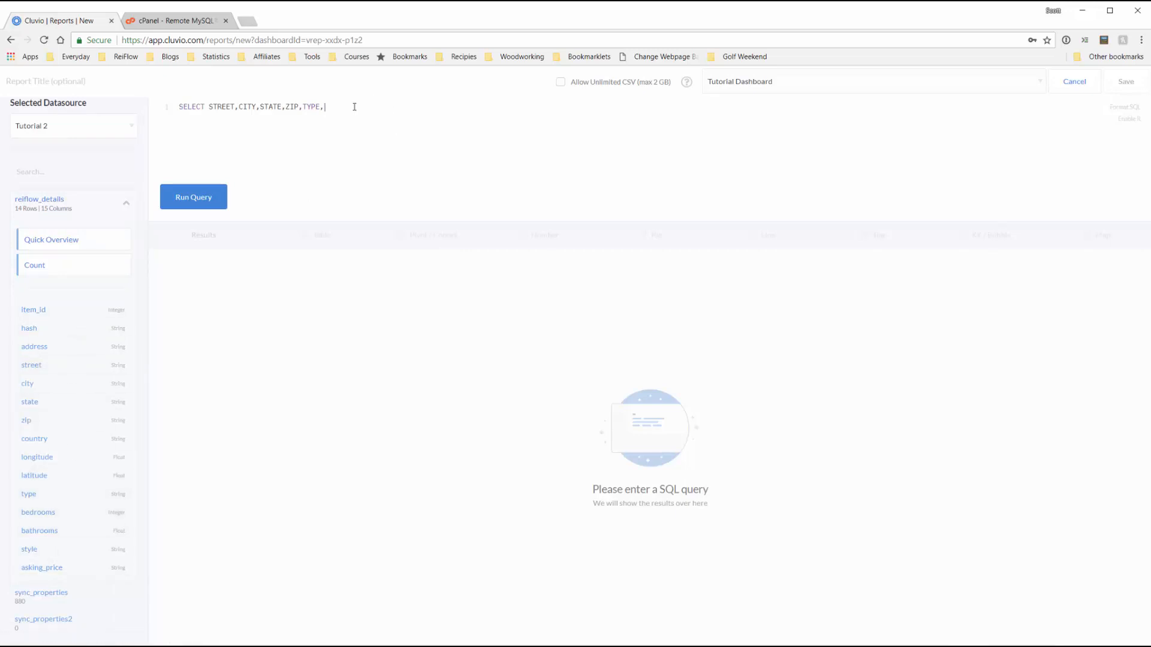
type("Bedrooms")
type(",Bathrooms")
type(",Asking_Price")
Complete the query with FROM reiflow_details and LIMIT 10, and run it
type("FROM")
type(" reiflow_details ")
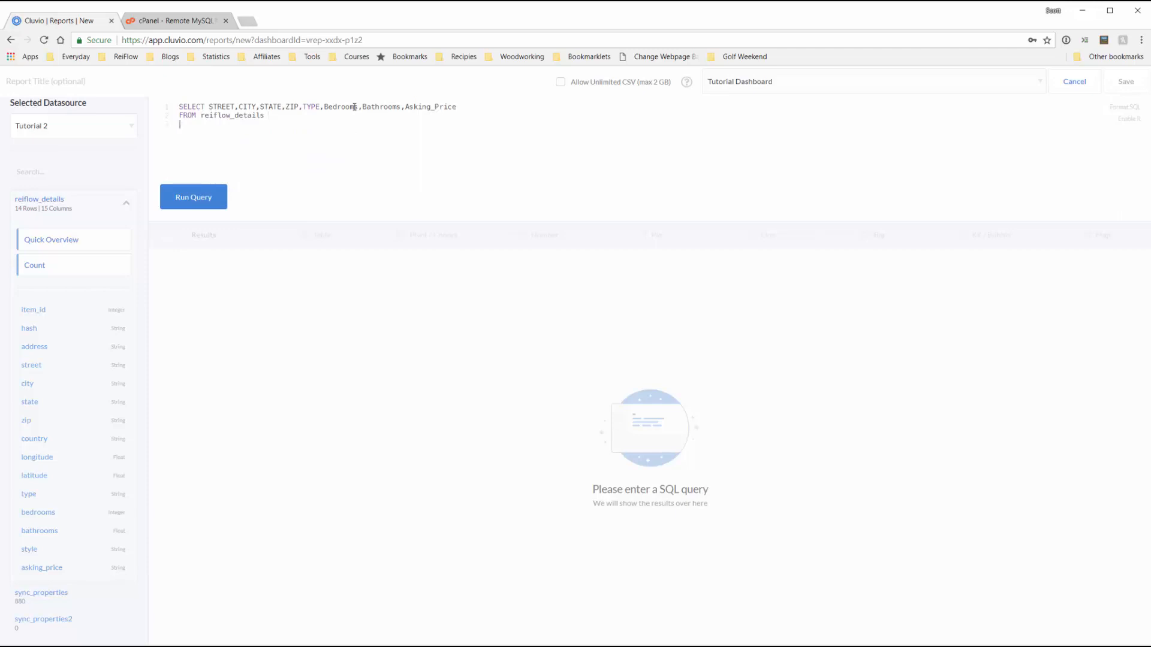
type("LIMIT 10")
left_click(217, 193)
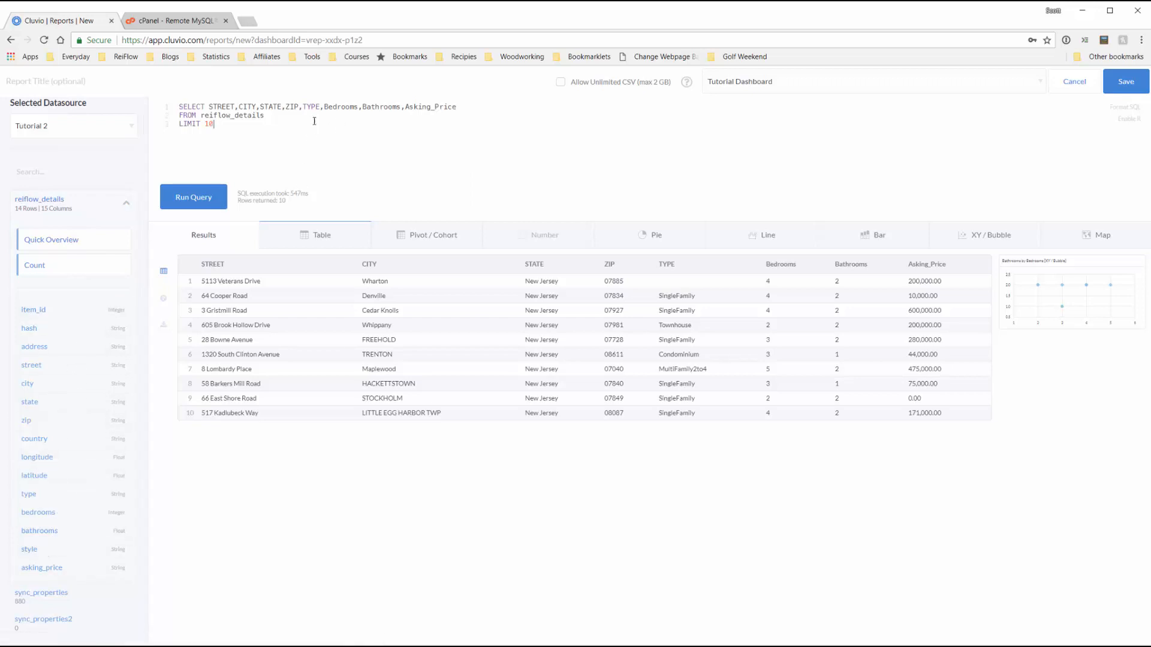
Try an ORDER BY DATE_FIELD DESC line between the FROM and LIMIT lines of the query, and remove it again
key("Return")
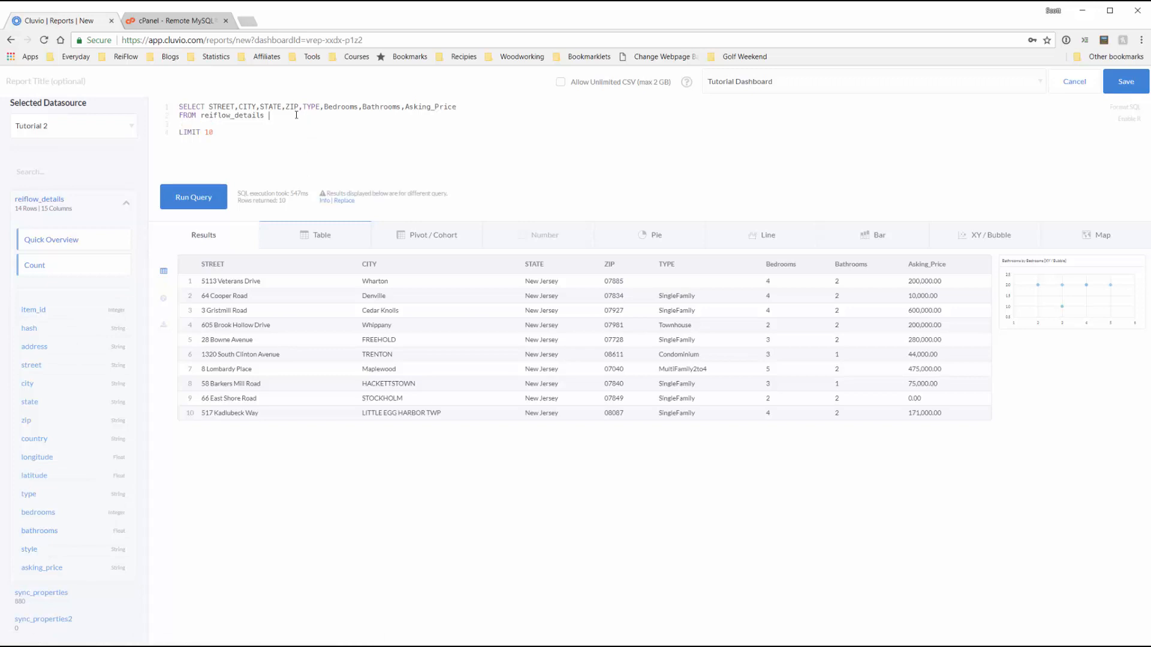
type("ORDER BY DATE_FIELD DESC")
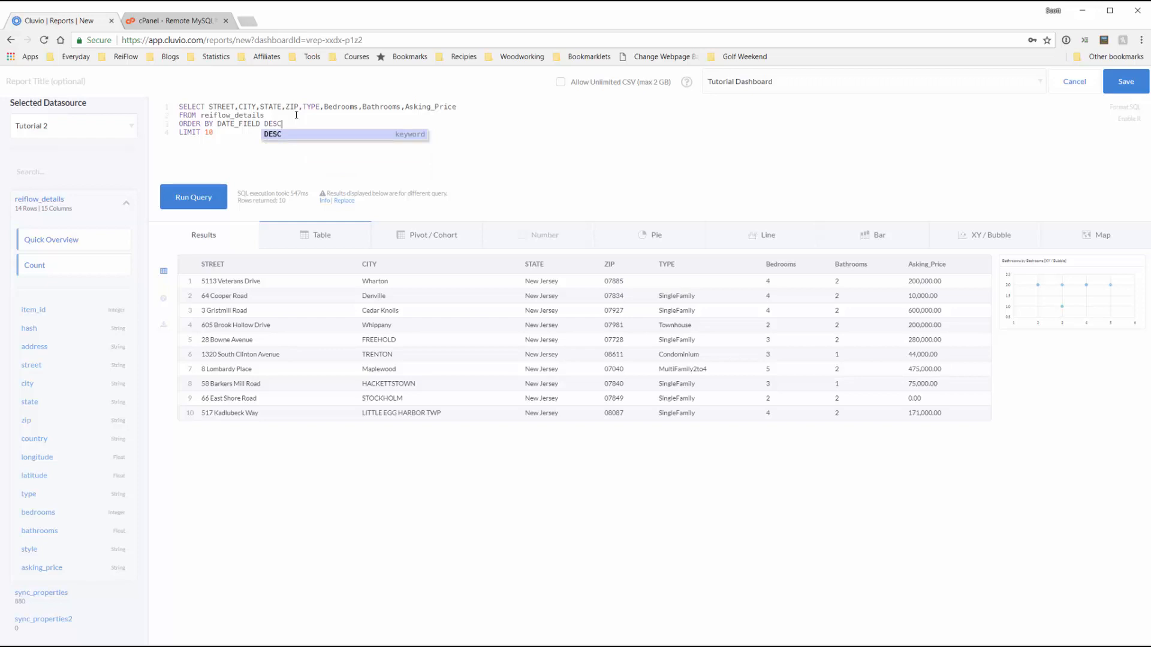
left_click(296, 114)
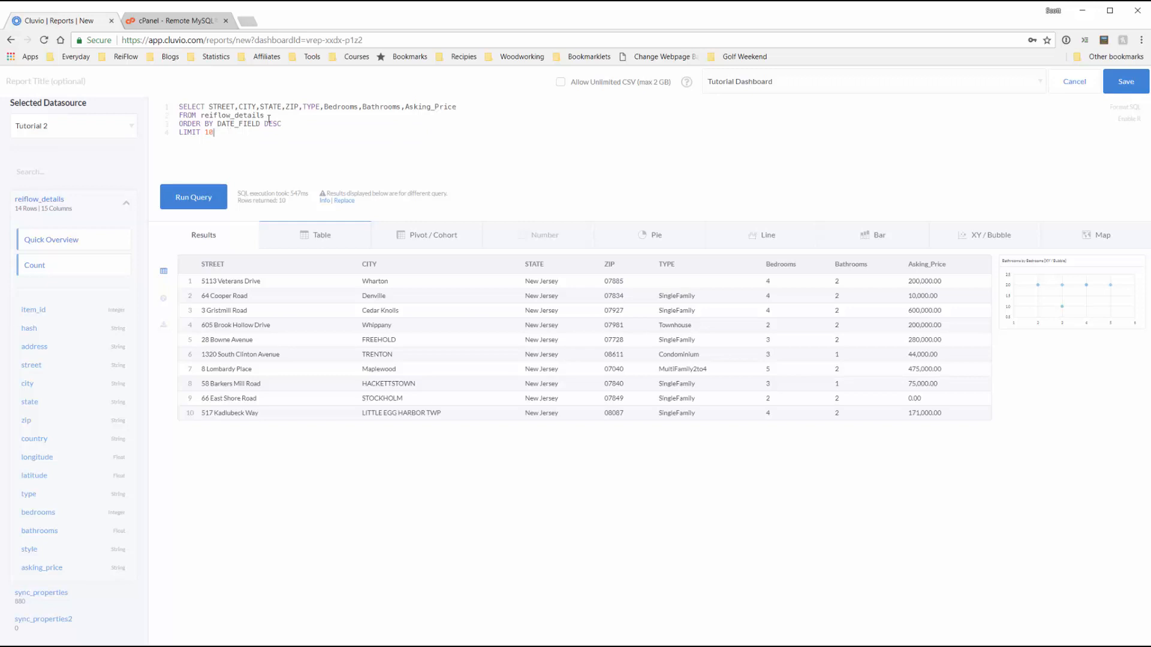
key("shift+Down")
key("BackSpace")
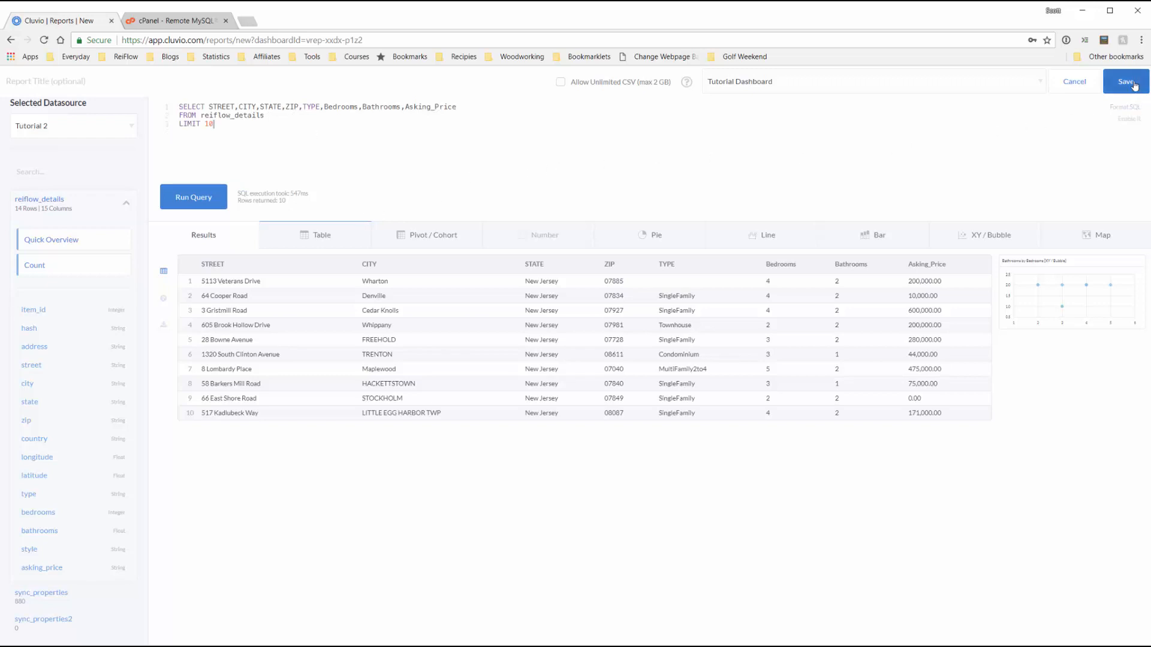
Save the property list to the dashboard as a table and widen its tile until the Asking Price column fits
left_click(316, 235)
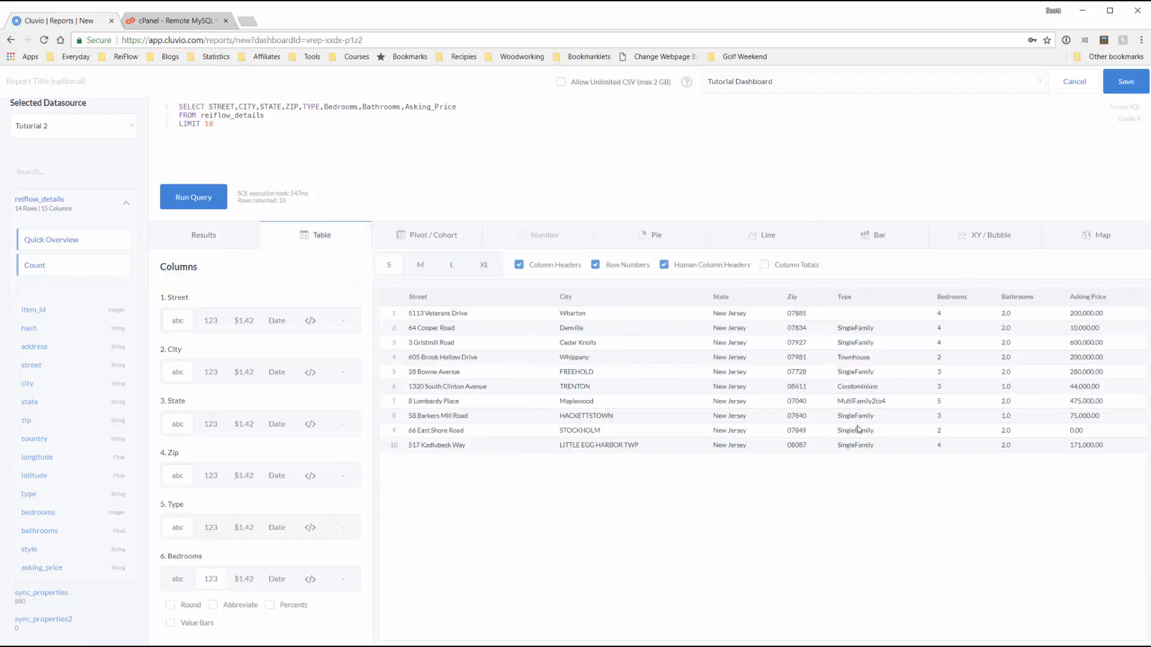
left_click(1125, 83)
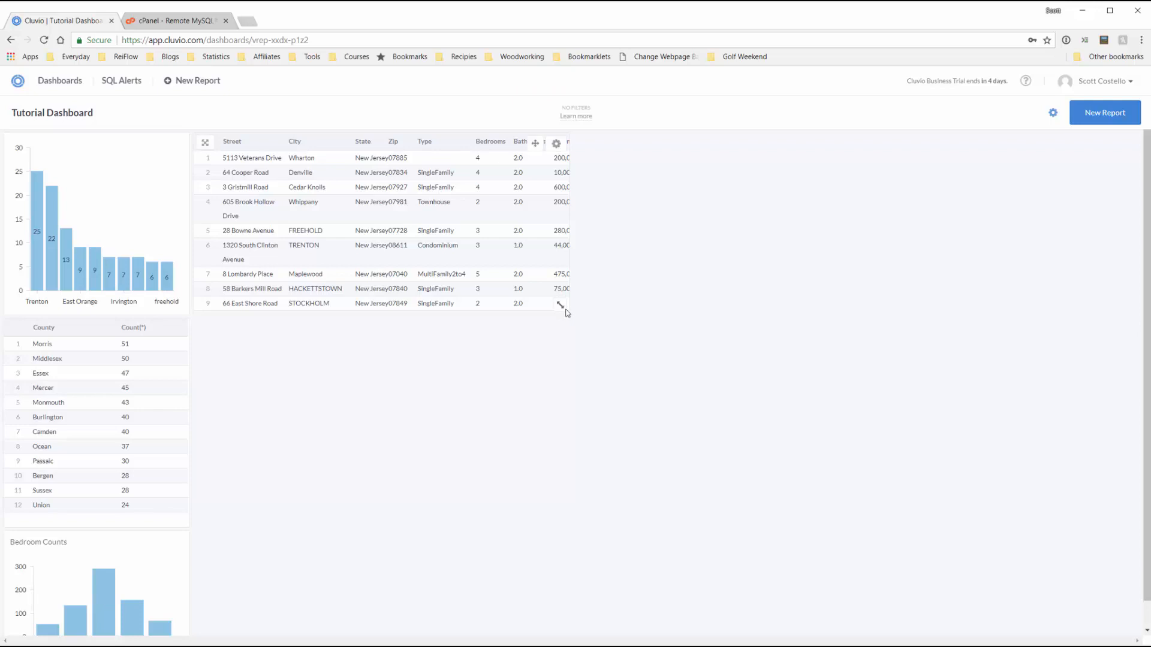
left_click_drag(567, 310, 657, 303)
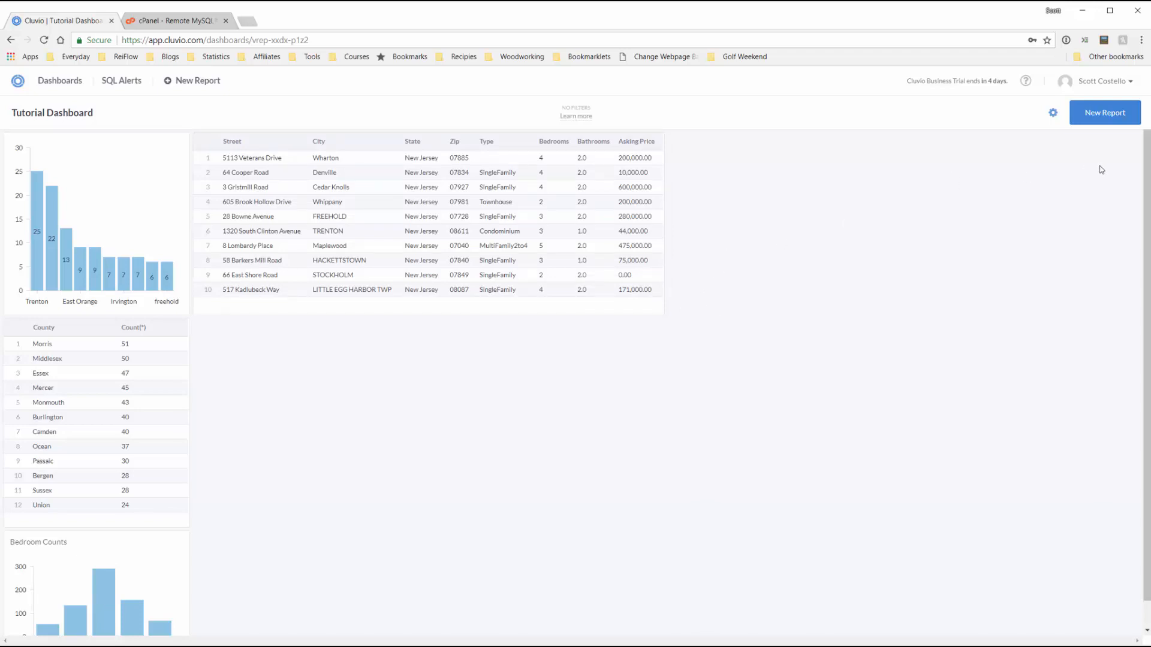
Start a new report with the quick overview of reiflow_details, remove the LIMIT 10 line and run the query
left_click(1111, 116)
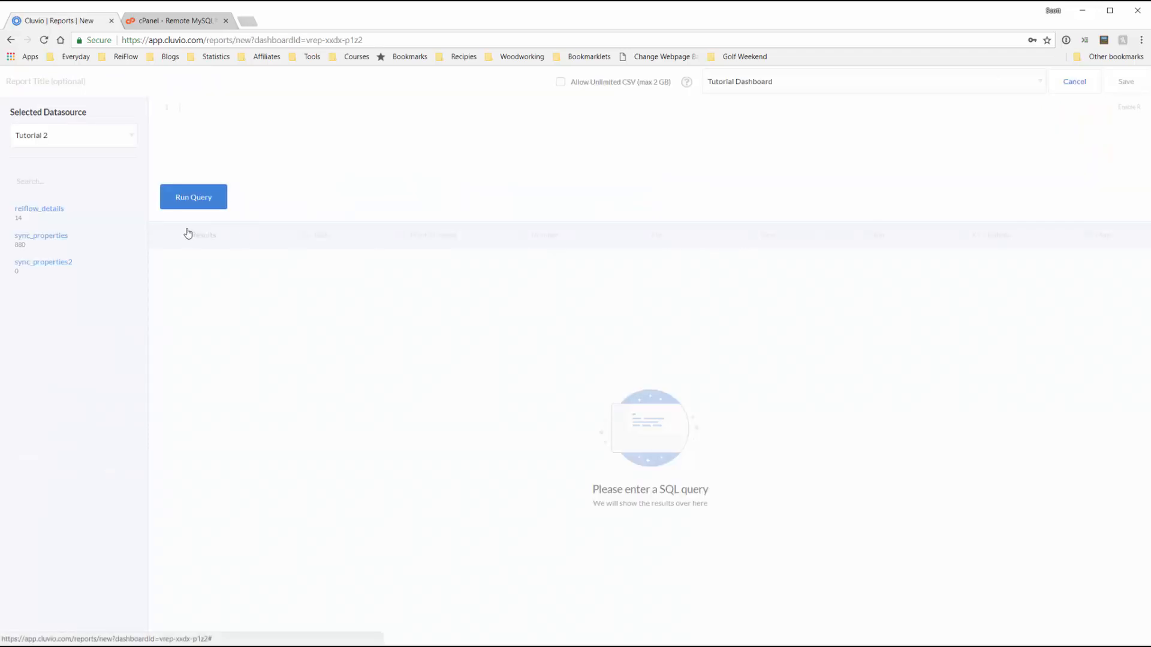
left_click(124, 214)
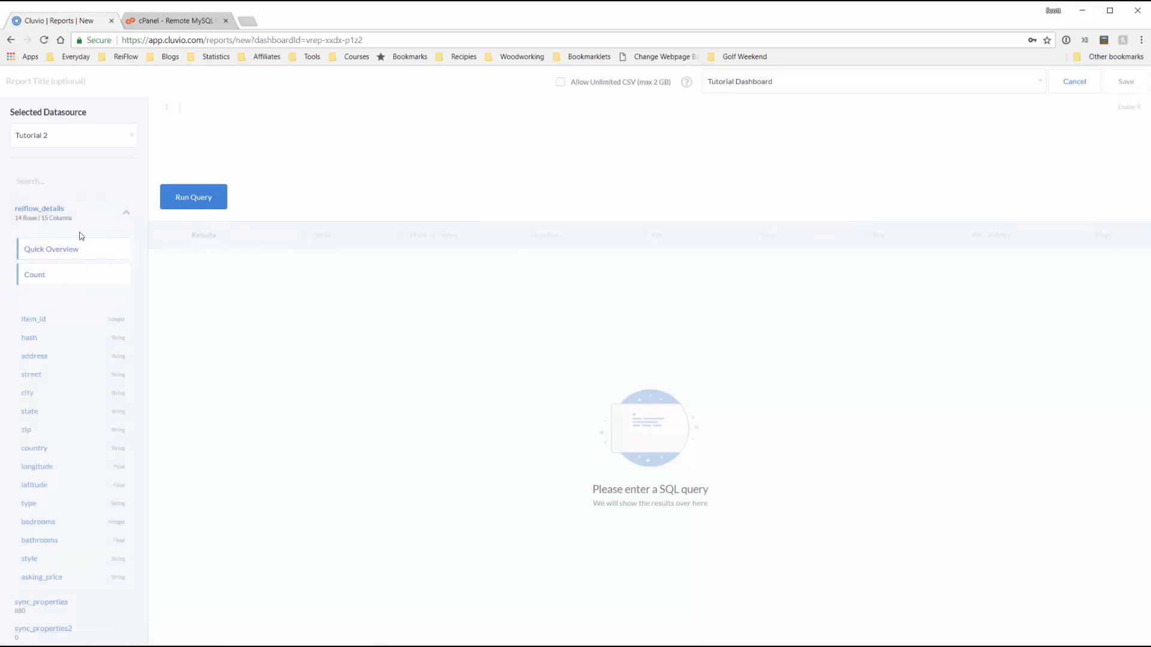
left_click(61, 253)
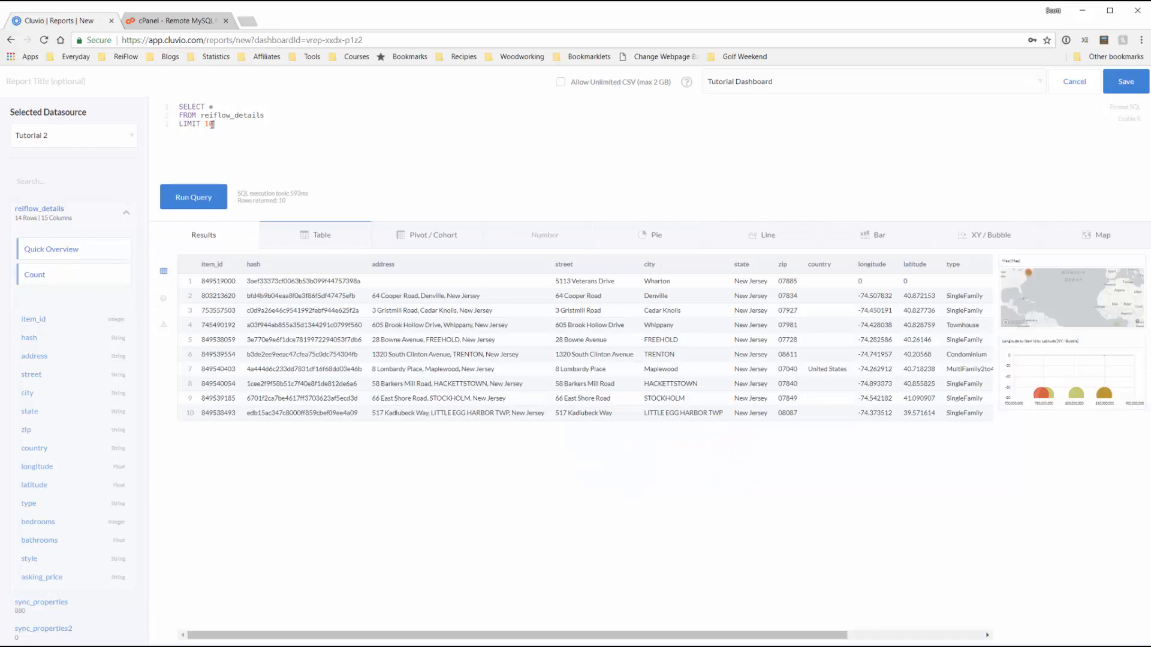
left_click_drag(214, 124, 178, 125)
key("BackSpace")
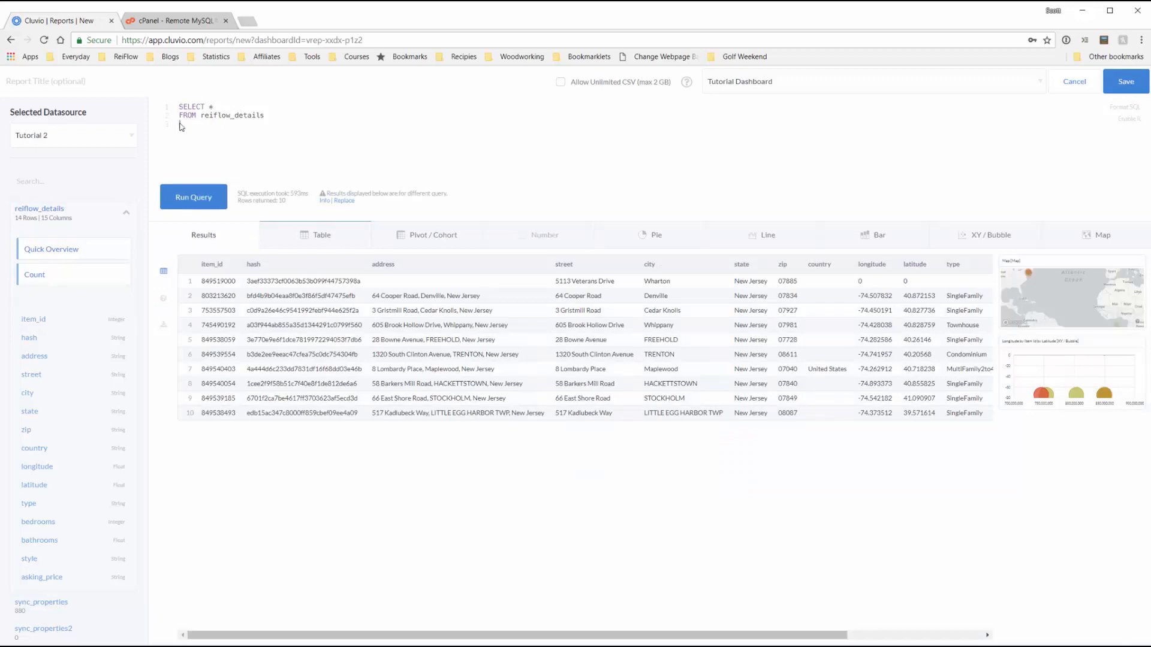
left_click(197, 196)
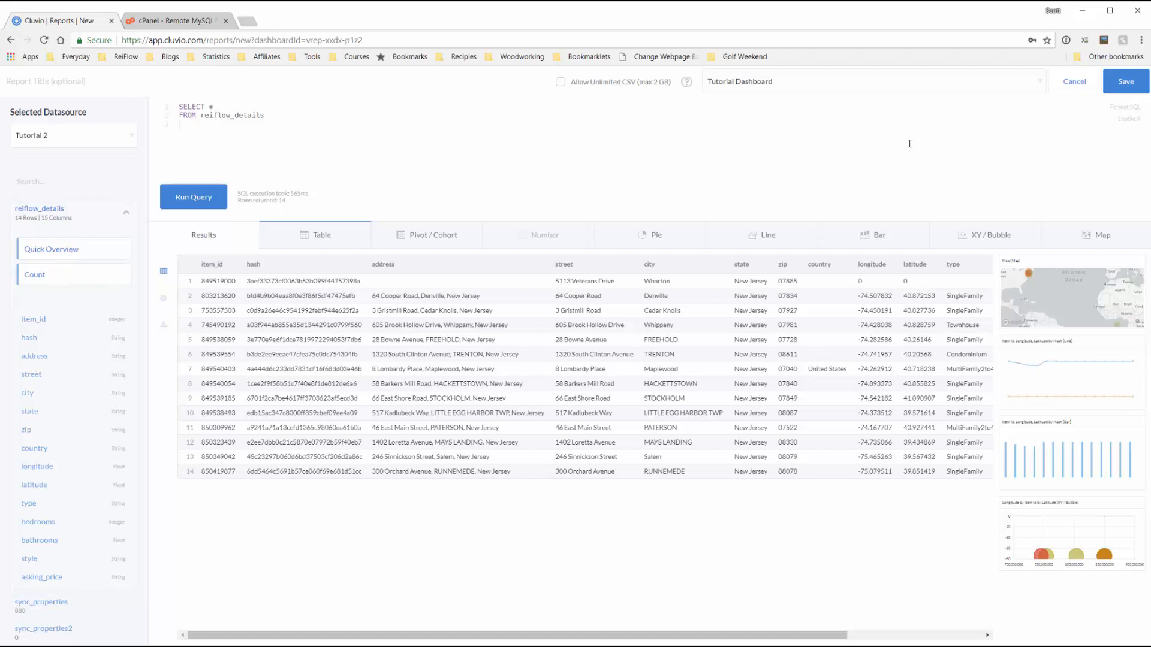
Preview the results as a map, examine the column roles and outlying points, and check the coordinates in the table view
left_click(1100, 243)
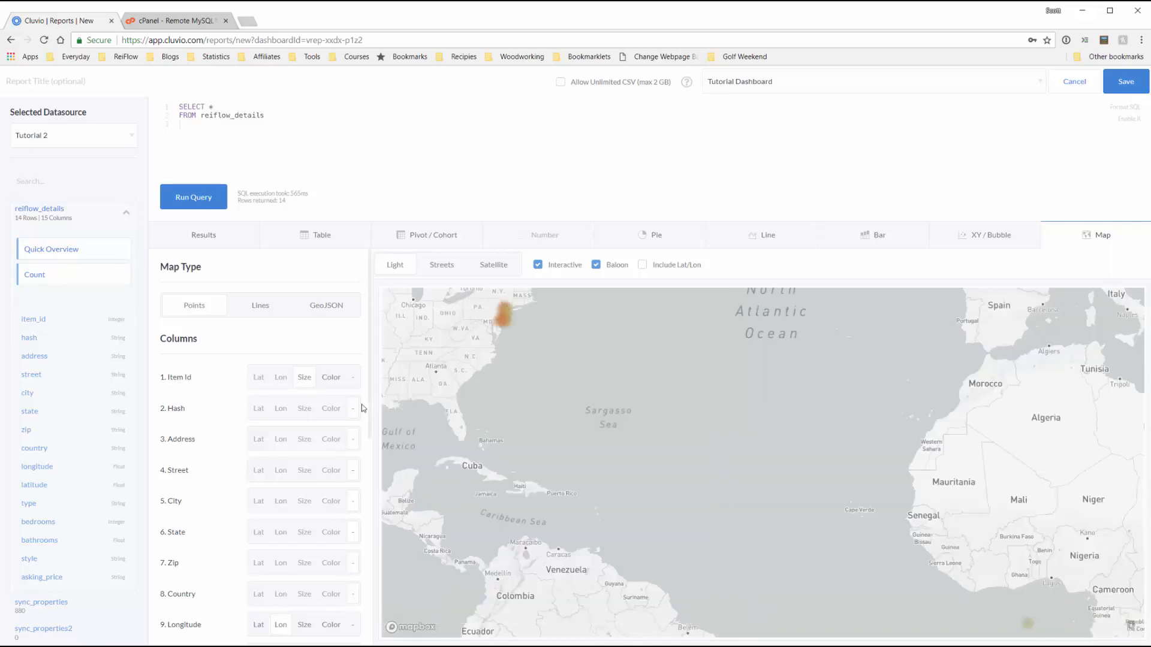
scroll(206, 453, "down", 5)
scroll(207, 450, "up", 2)
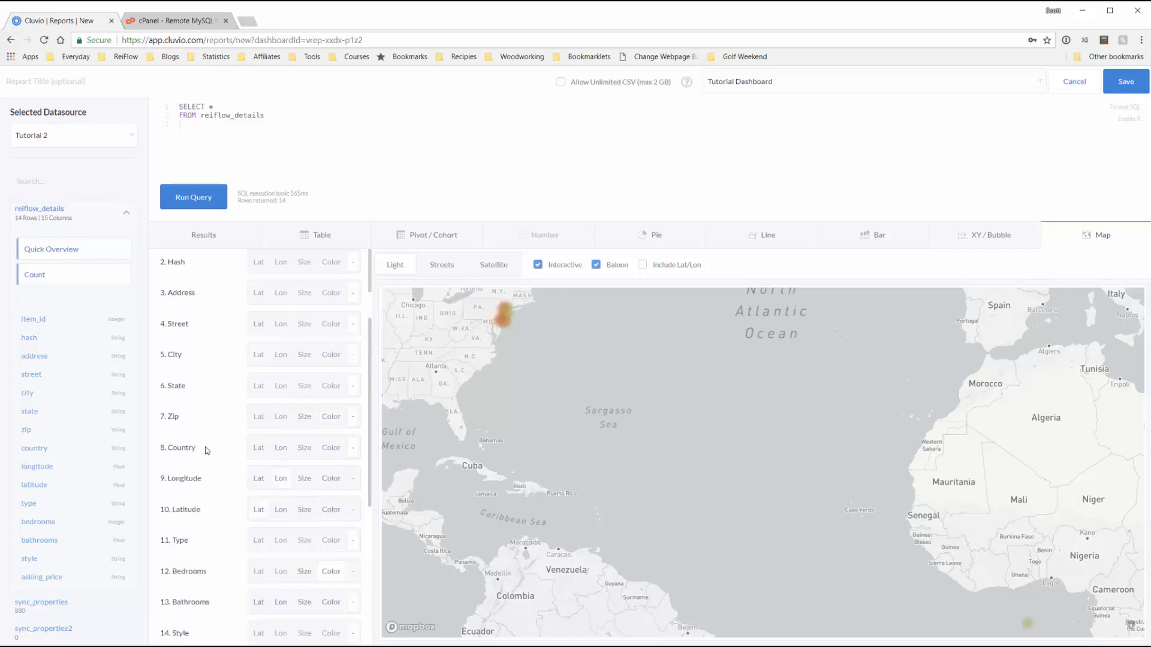
scroll(210, 450, "down", 3)
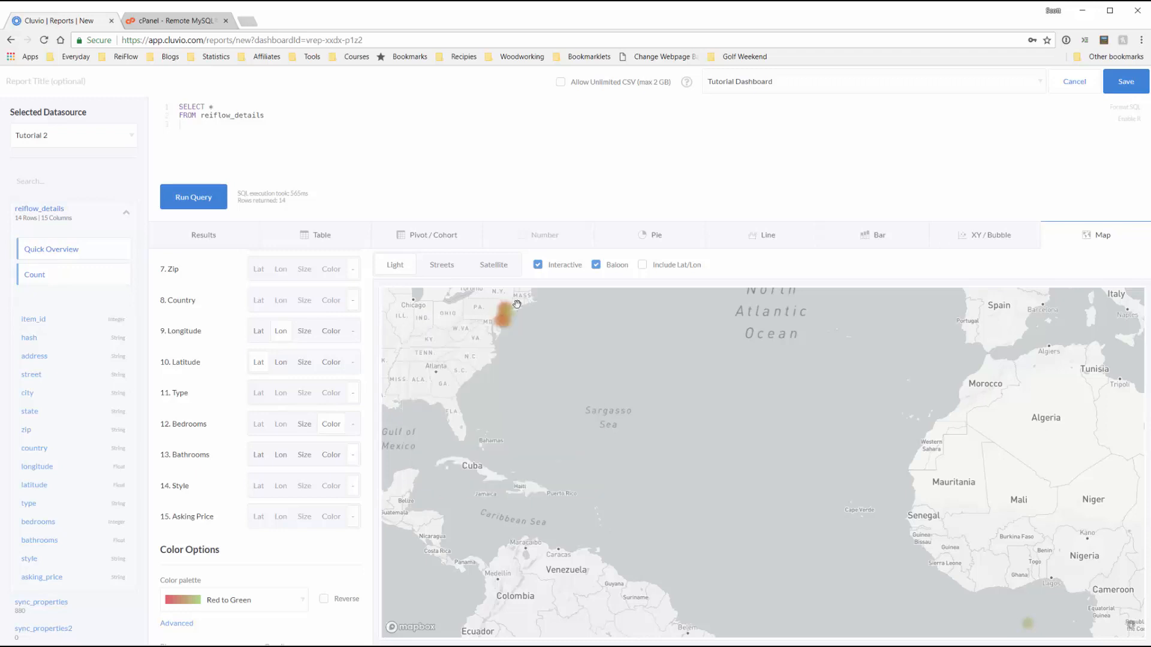
mouse_move(503, 321)
mouse_move(1034, 633)
left_click(316, 237)
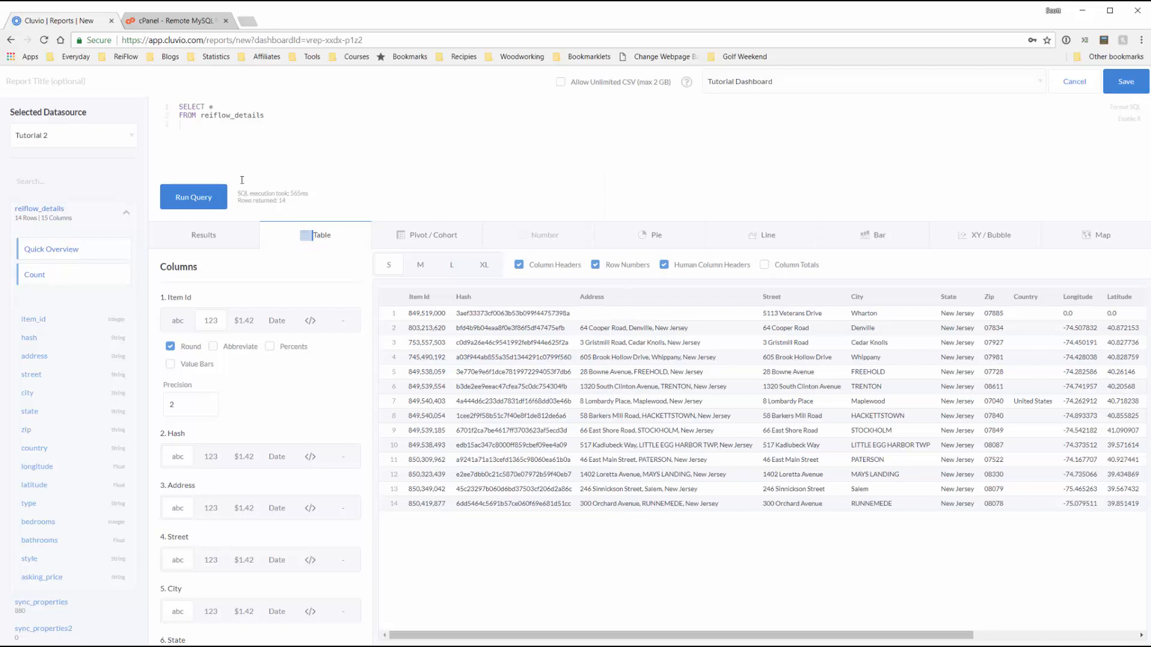
Add the condition WHERE longitude <> 0 to the query and run it
left_click(217, 128)
type("WHERE longitude ")
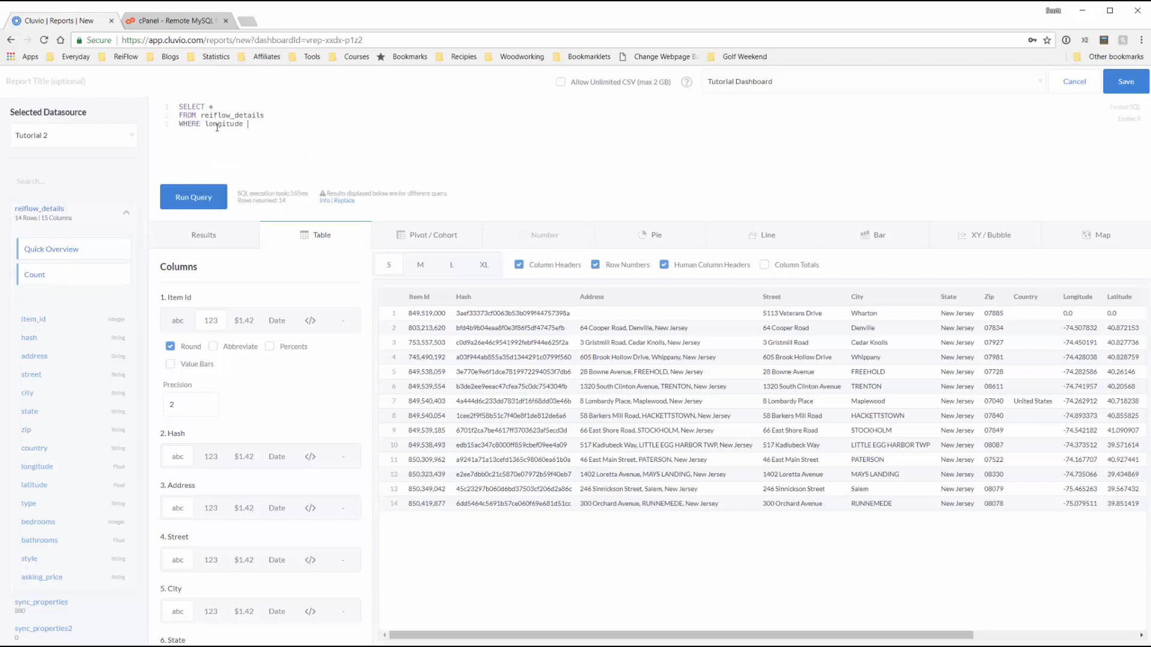
type("<> 0")
key("ctrl+Return")
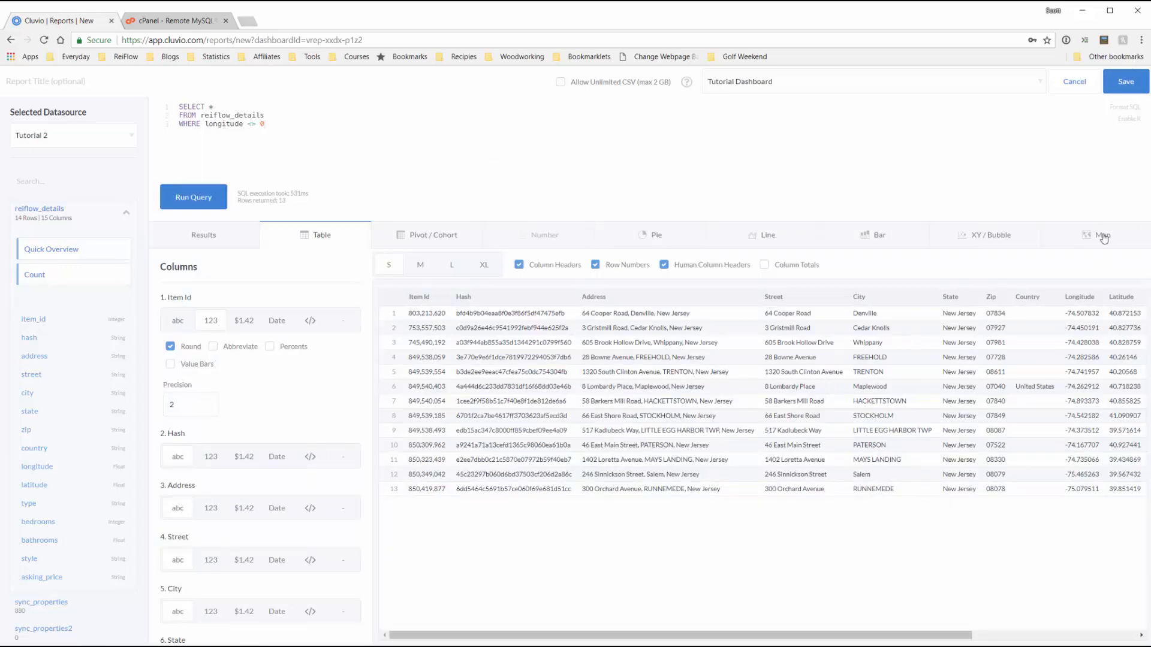
Show the filtered results as a map and stop Item Id from controlling the point size
left_click(1105, 238)
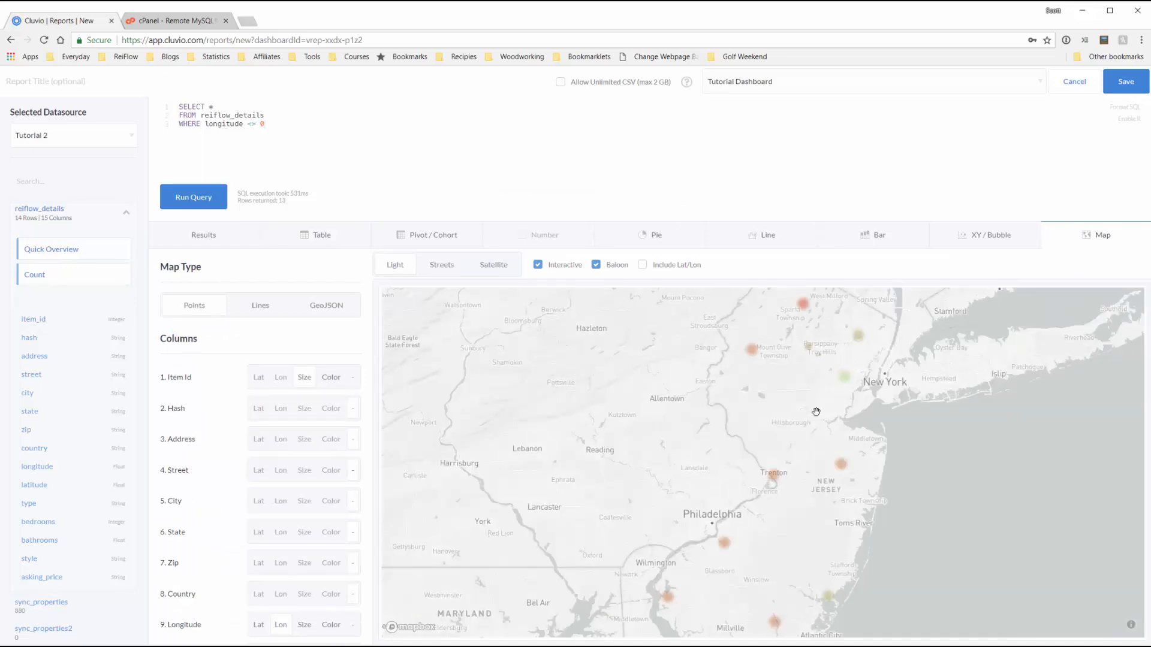
left_click(781, 480)
left_click_drag(371, 358, 367, 334)
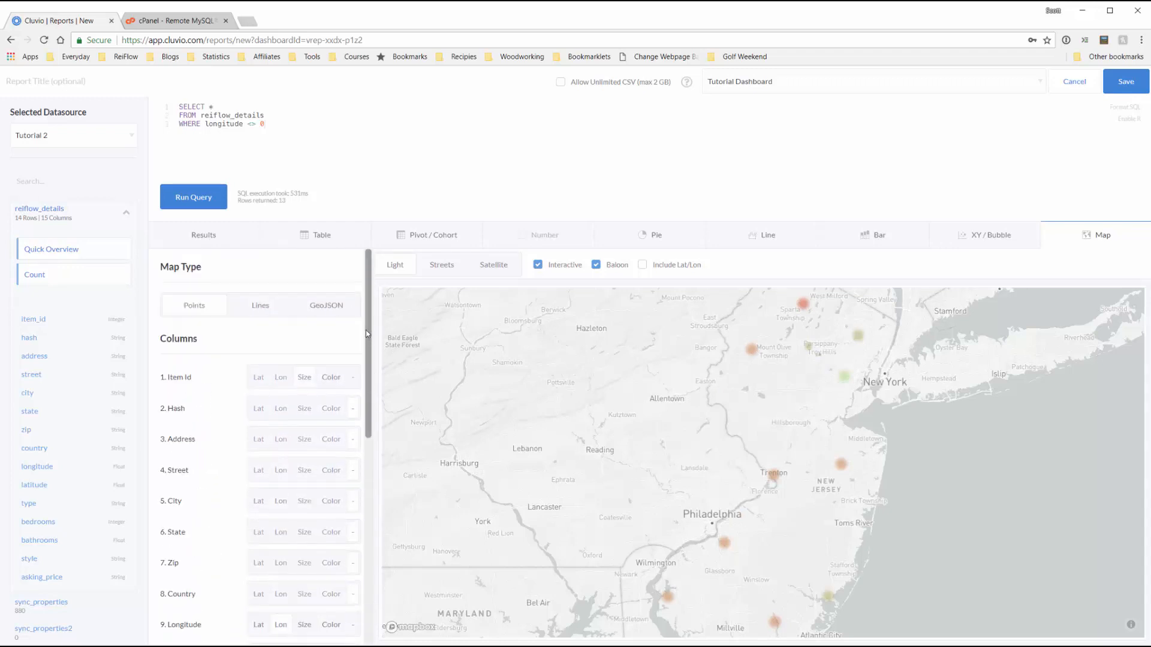
left_click(310, 380)
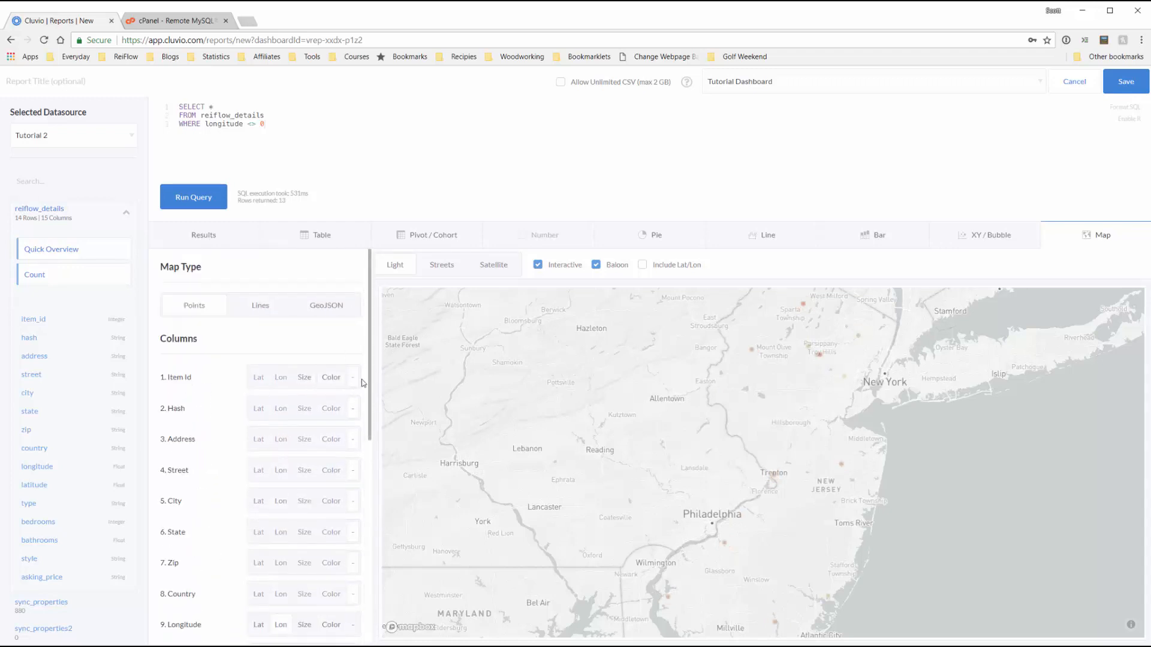
Make the map points crisp and solid by setting opacity to maximum and blur to minimum, keeping point size 6
left_click_drag(369, 382, 369, 589)
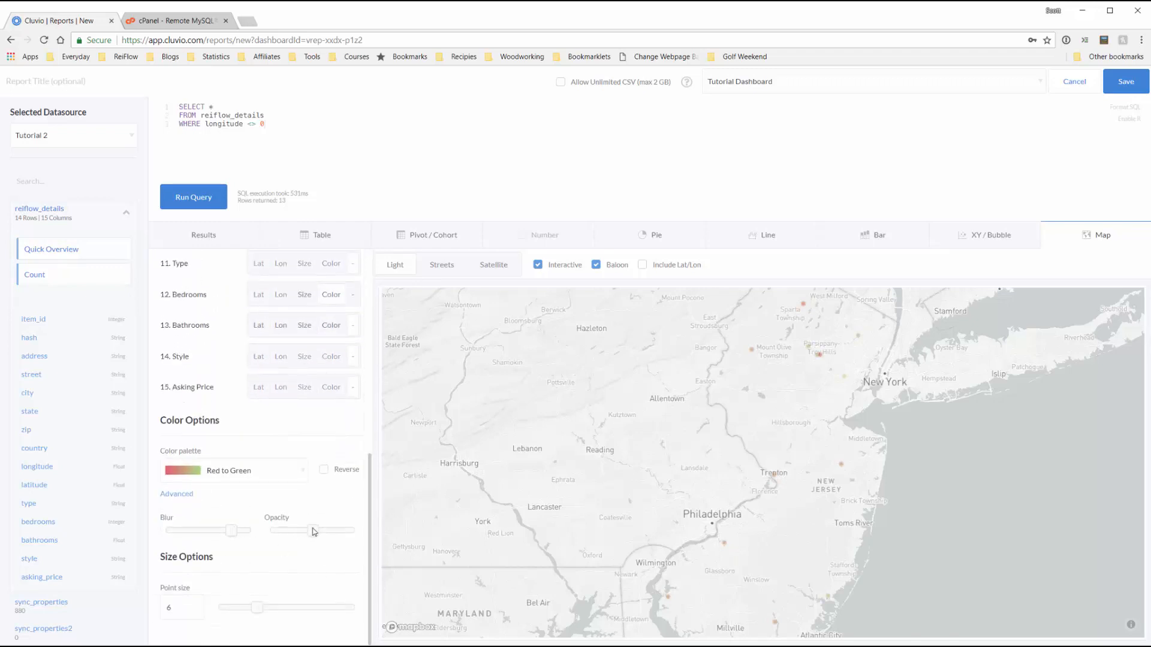
left_click_drag(320, 530, 360, 531)
left_click_drag(234, 531, 165, 534)
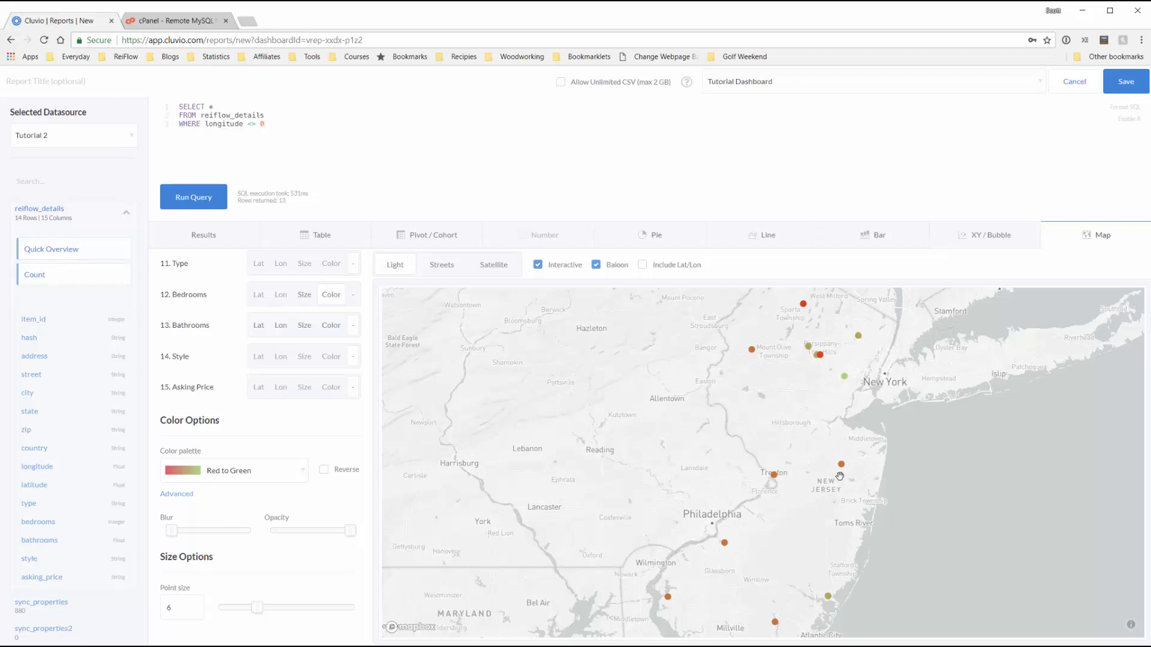
mouse_move(257, 608)
left_mouse_down()
mouse_move(272, 609)
mouse_move(257, 609)
left_mouse_up()
Zoom and pan the map to examine the property points around northern New Jersey and across the whole state
scroll(804, 356, "up", 5)
left_click_drag(805, 356, 683, 496)
scroll(663, 444, "up", 4)
scroll(663, 443, "down", 3)
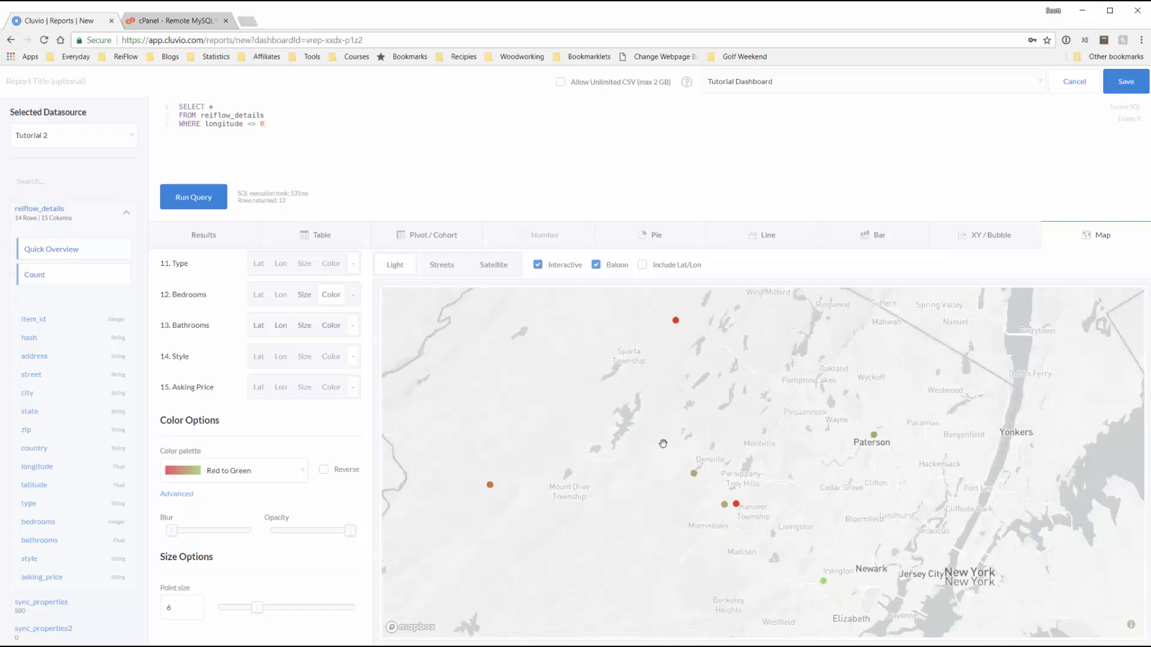
scroll(663, 443, "down", 1)
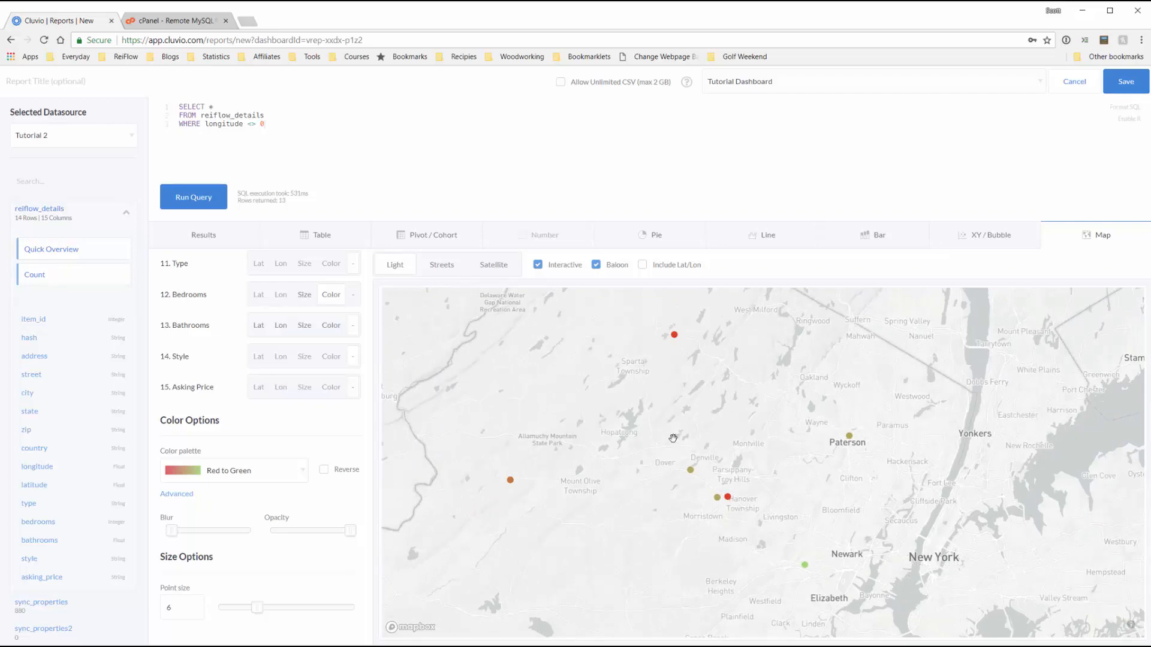
scroll(672, 444, "down", 3)
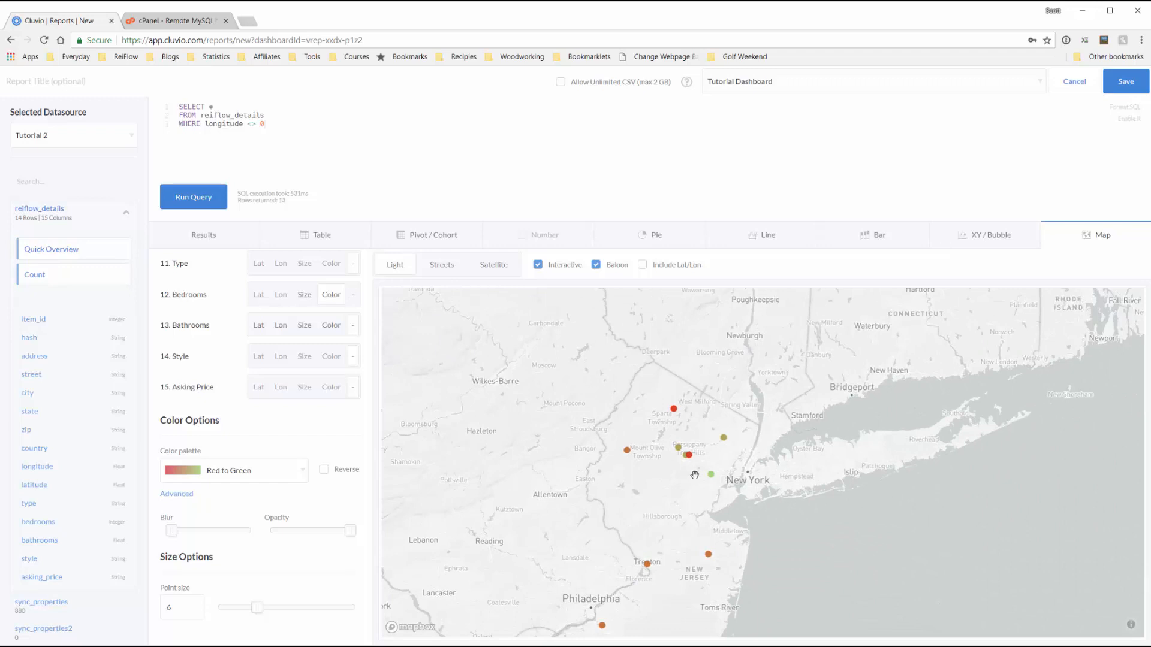
left_click_drag(694, 475, 724, 376)
scroll(725, 376, "down", 2)
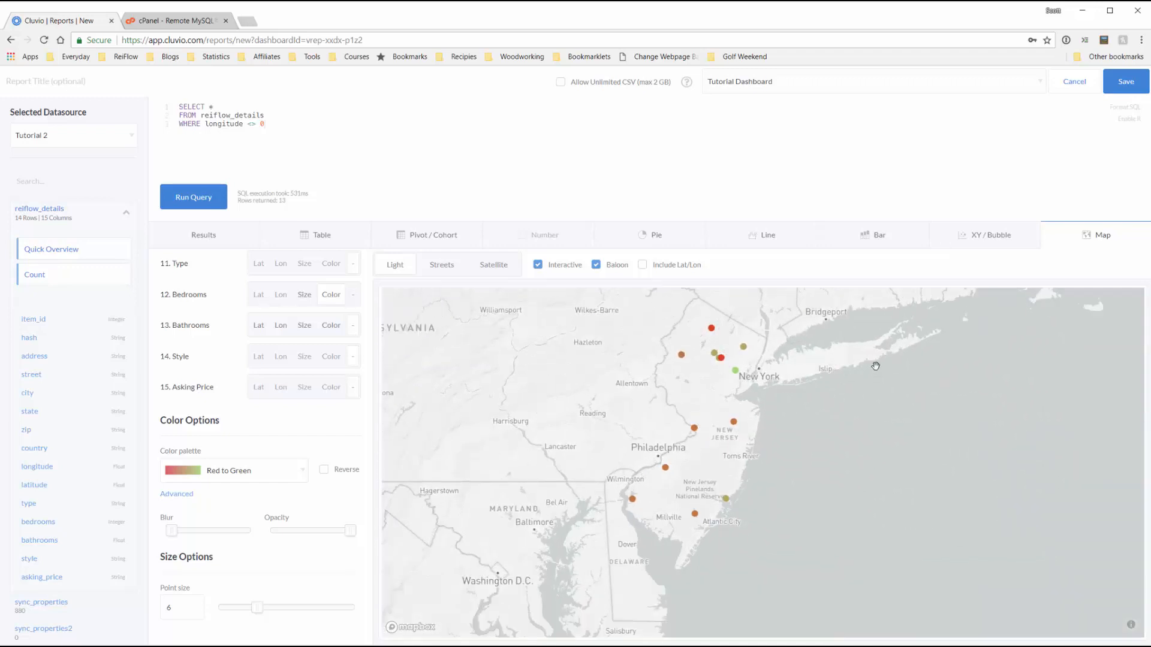
left_click_drag(769, 416, 819, 431)
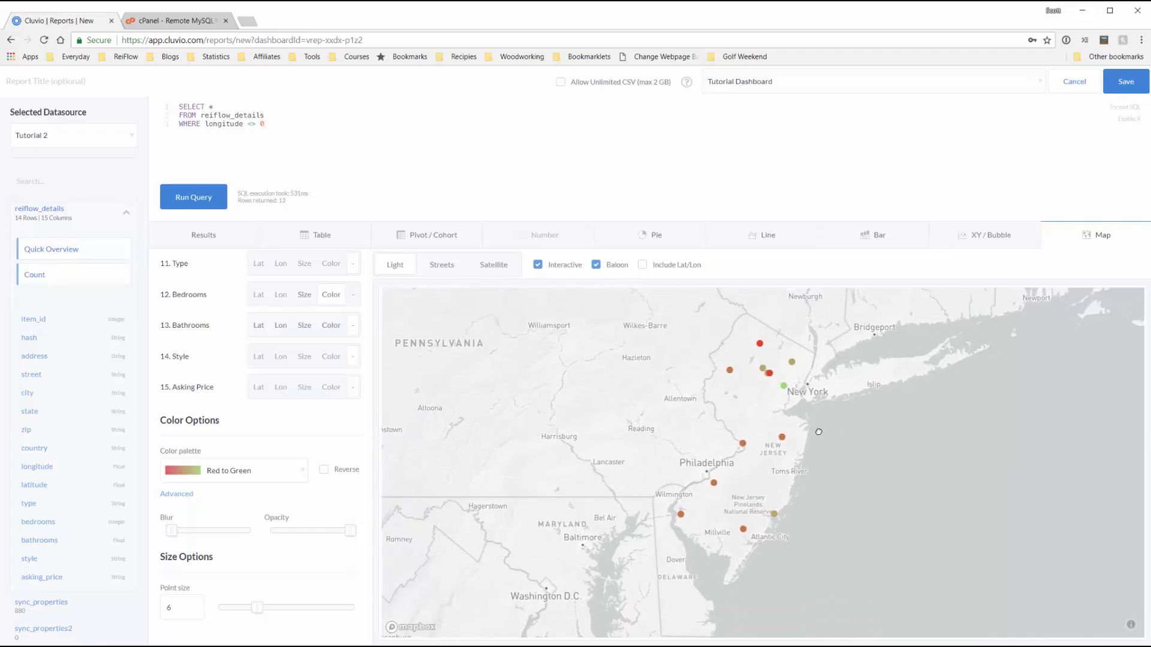
Save the map report to the dashboard and stretch its tile down to nearly the full page height
left_click(1126, 81)
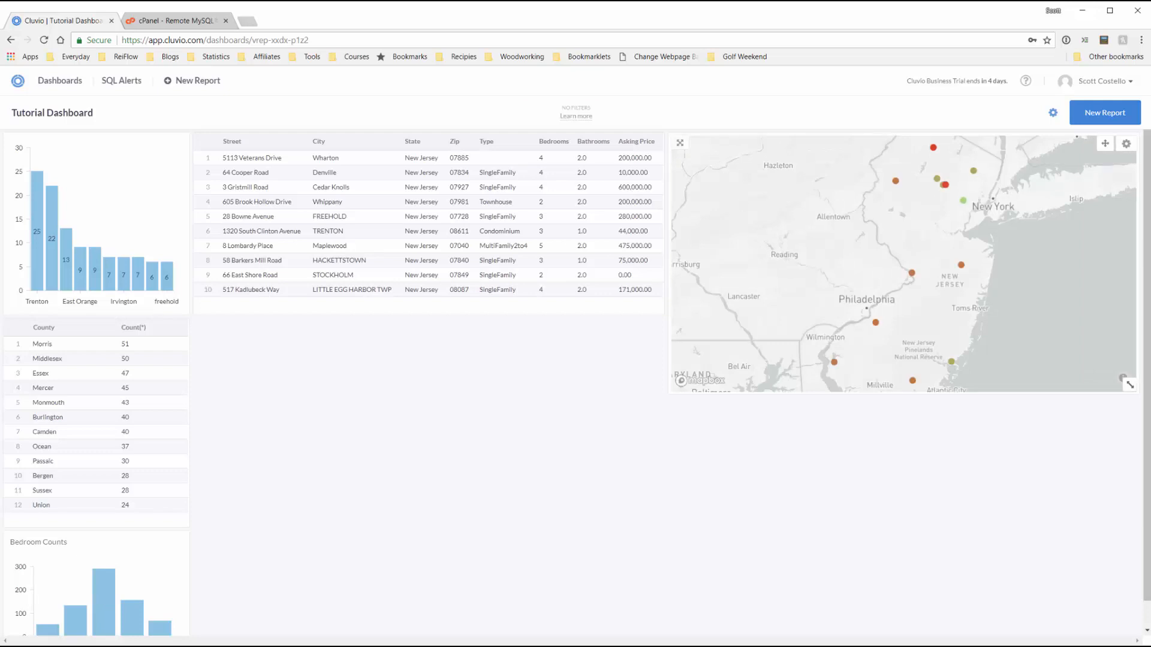
left_click_drag(1129, 446, 1128, 626)
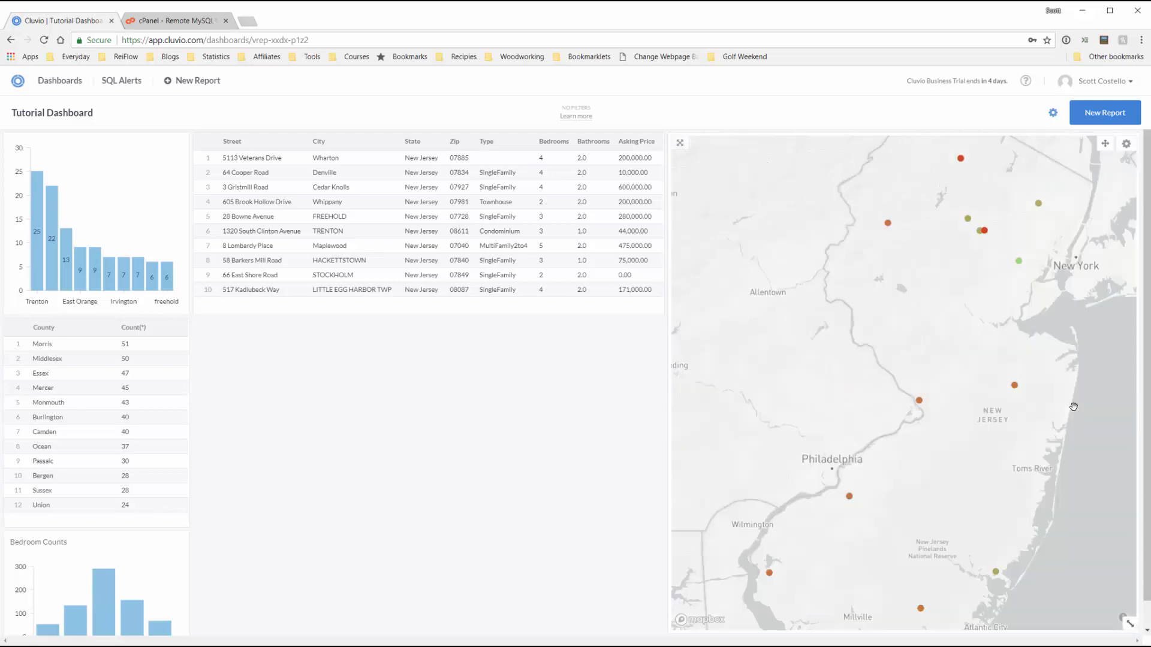
mouse_move(889, 231)
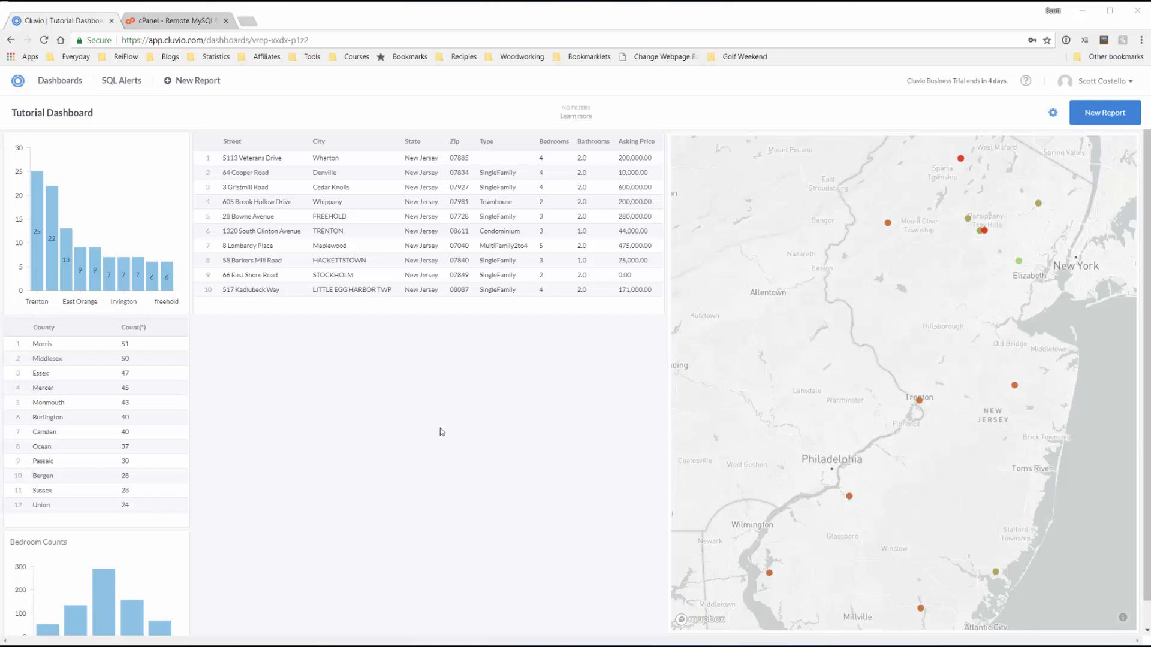
Start another new report with the quick overview query of the sync_properties table
left_click(1087, 120)
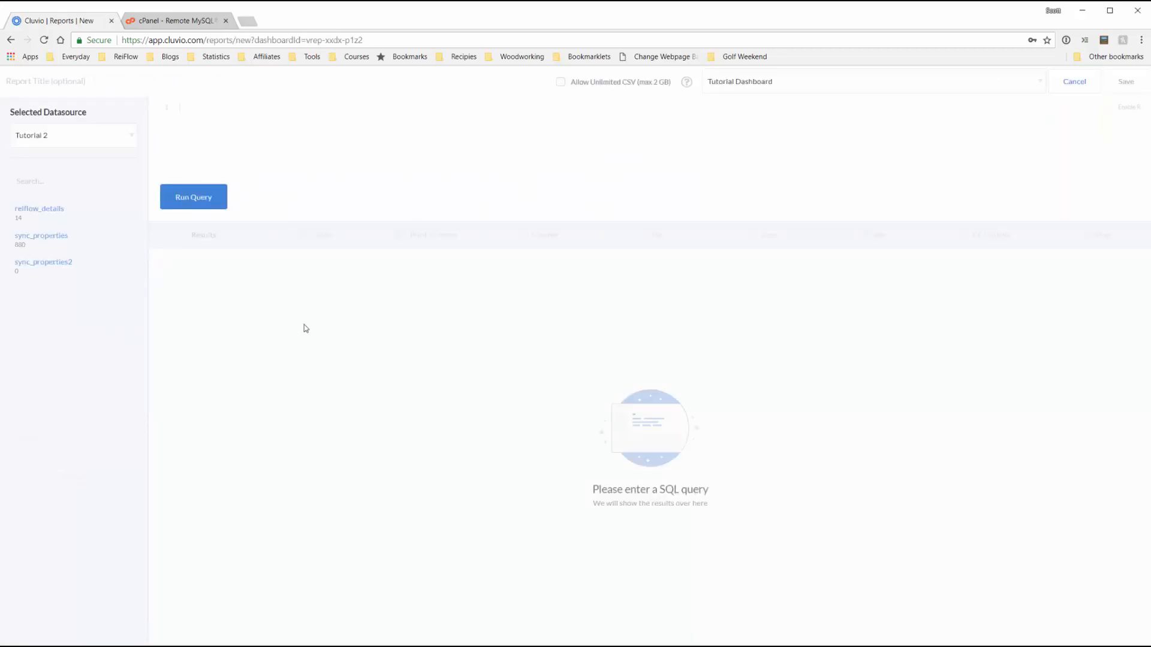
left_click(124, 241)
left_click(67, 275)
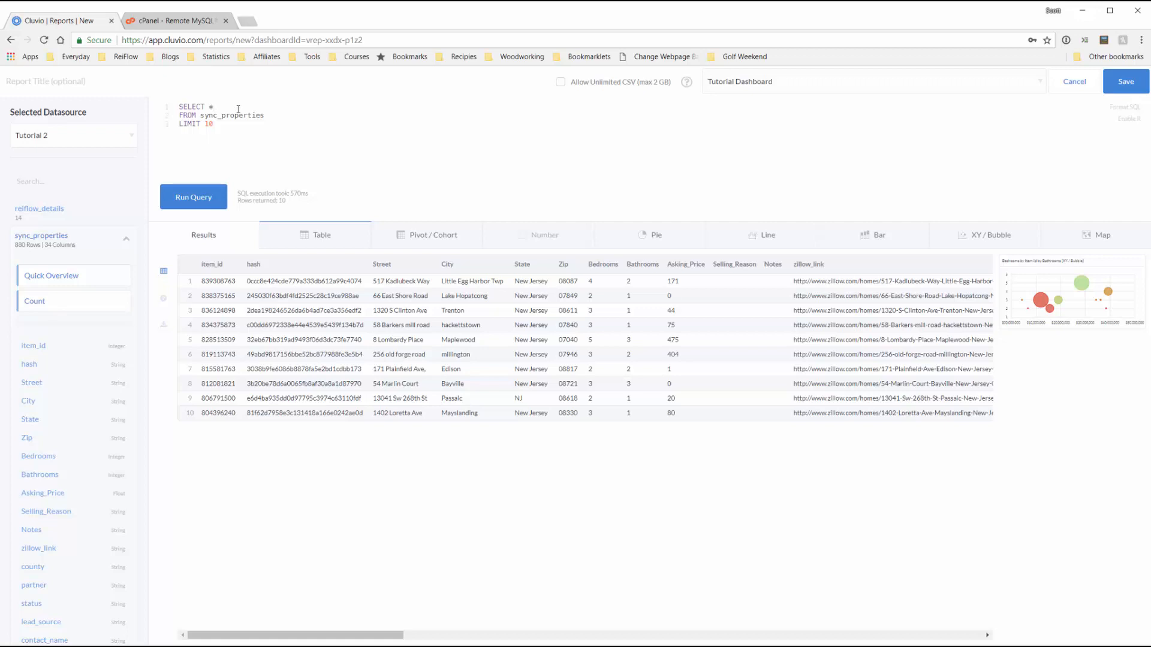
Change the query to select lead_source and COUNT(*) AS "Lead Count" from sync_properties, and run it
key("BackSpace")
type("lead_source")
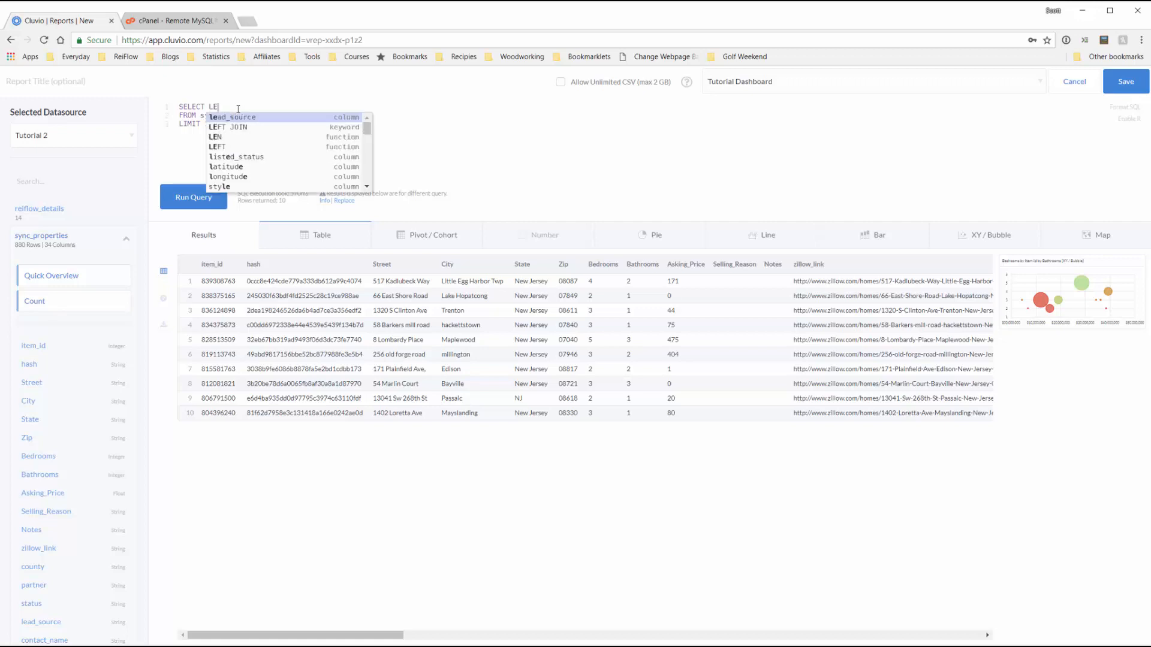
type(",")
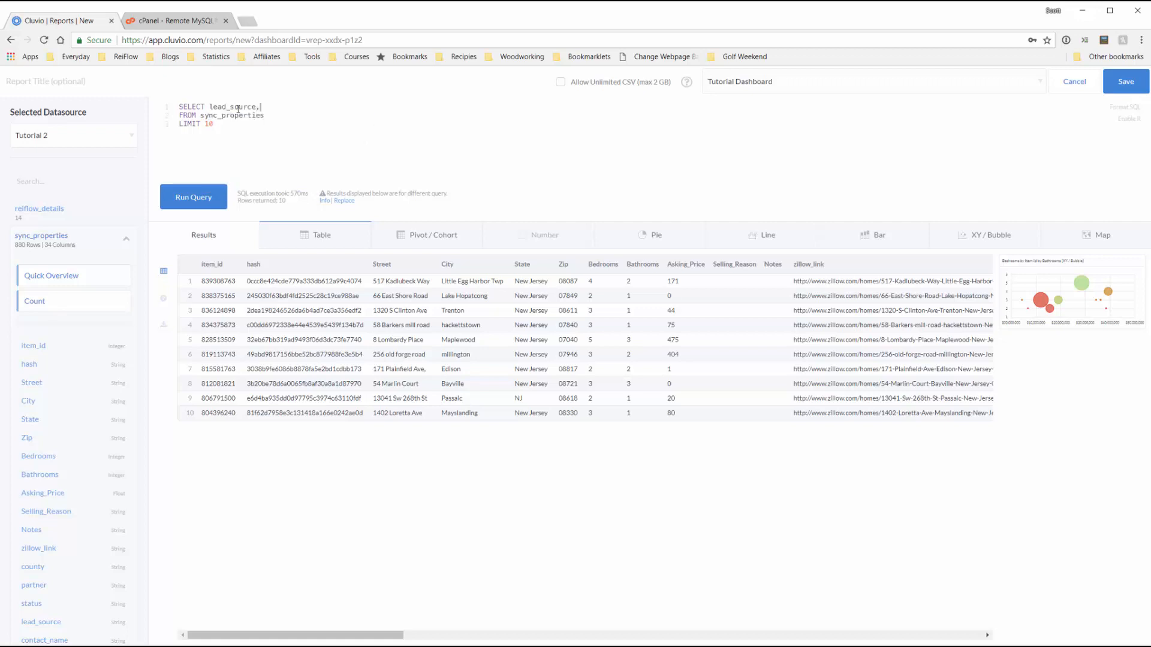
type("COUNT(*)")
type("AS lE")
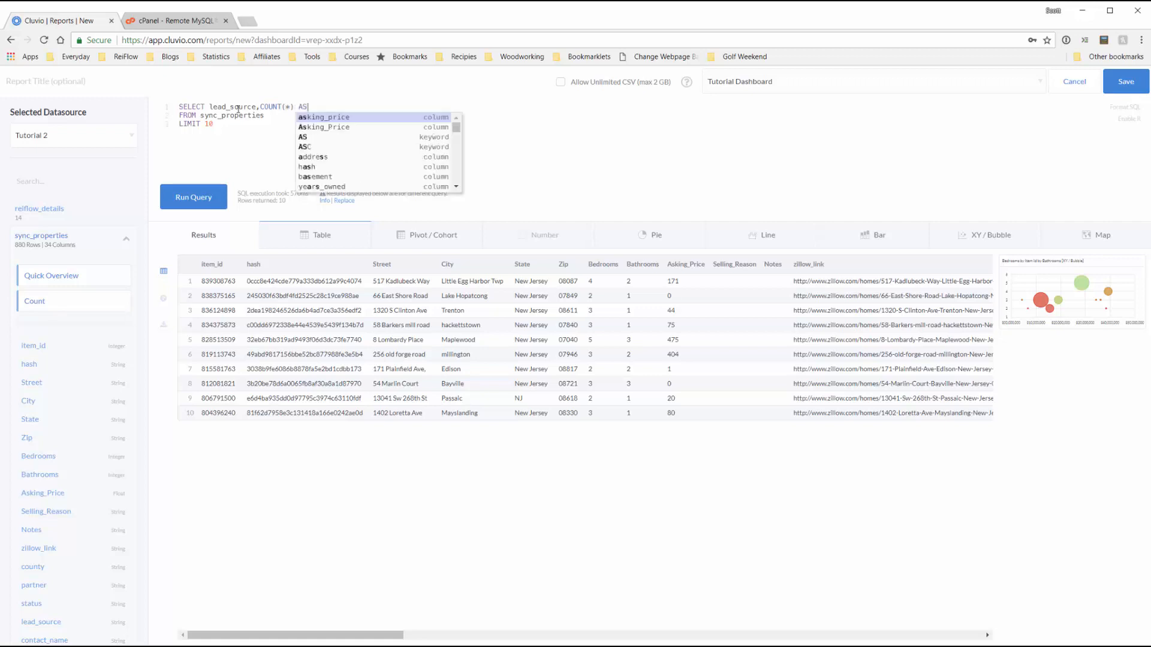
key("BackSpace")
key("BackSpace")
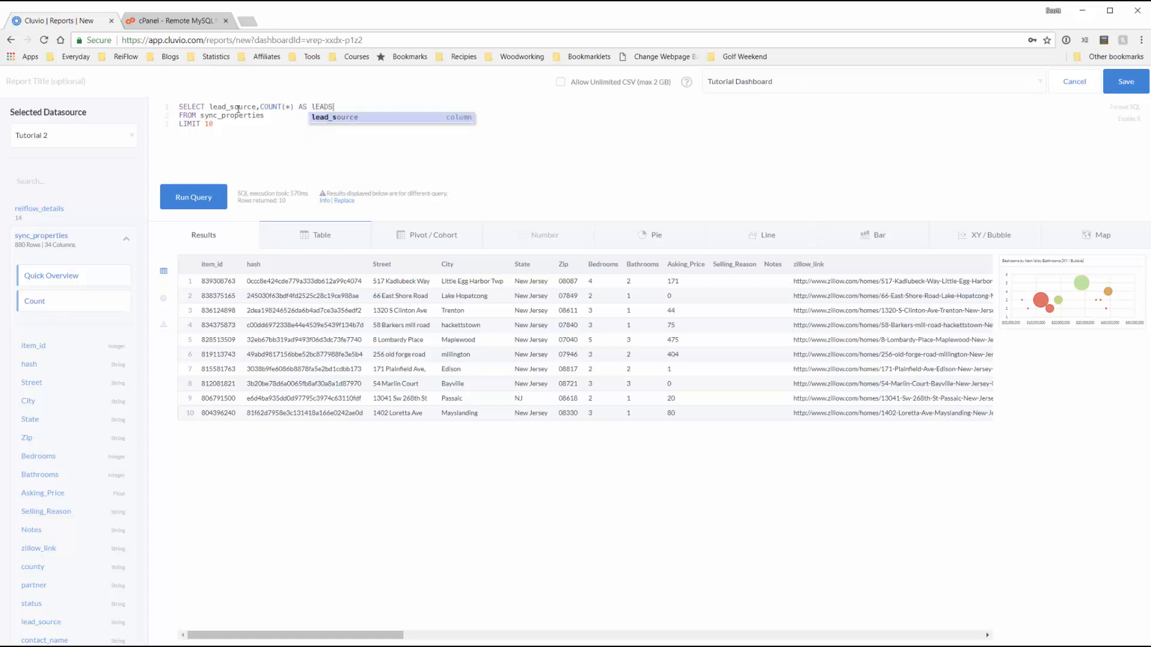
type("\"l")
key("BackSpace")
type("Lead Count\"")
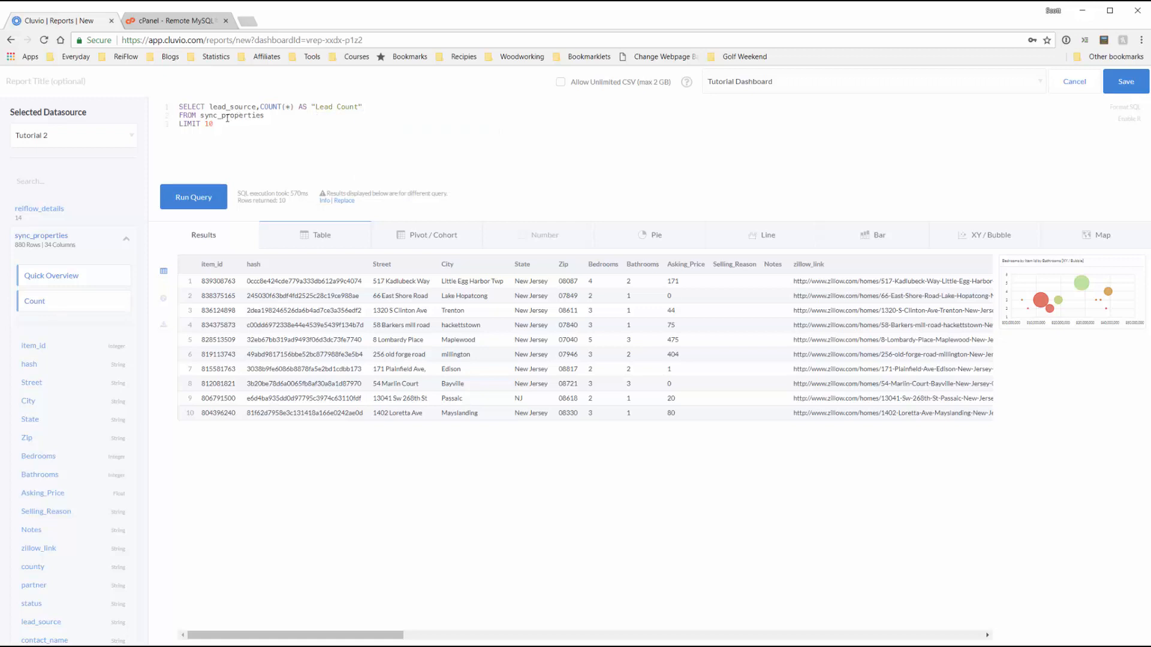
left_click(211, 194)
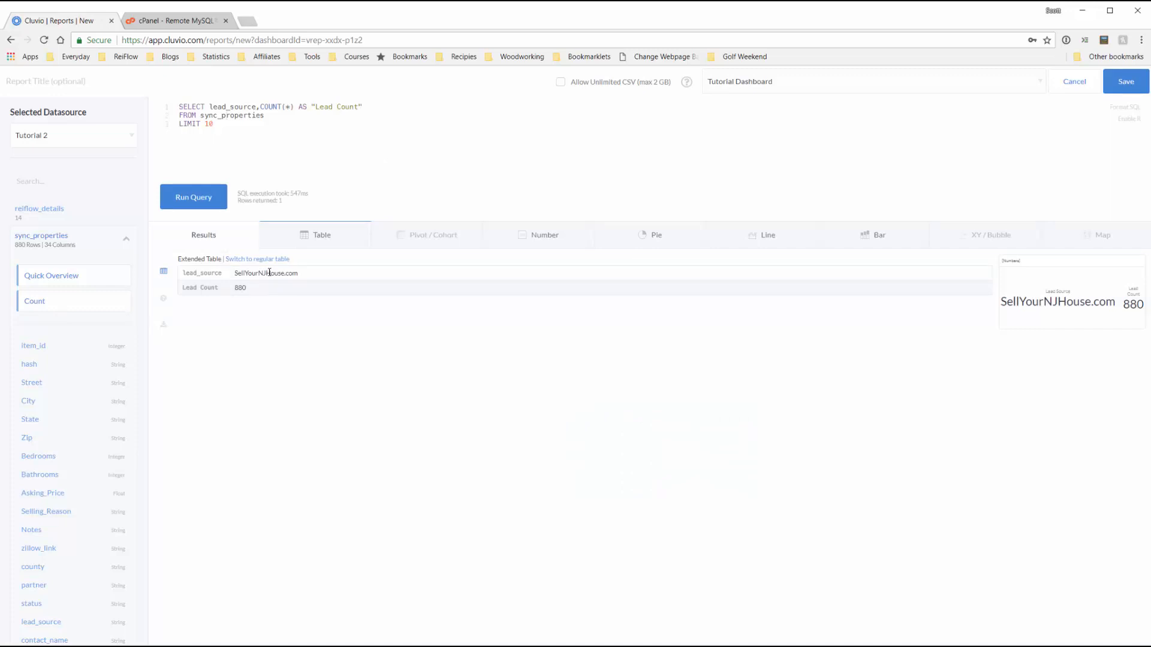
Remove the LIMIT 10 line from the lead source query and run it again
left_click_drag(217, 123, 173, 123)
key("Delete")
left_click(180, 198)
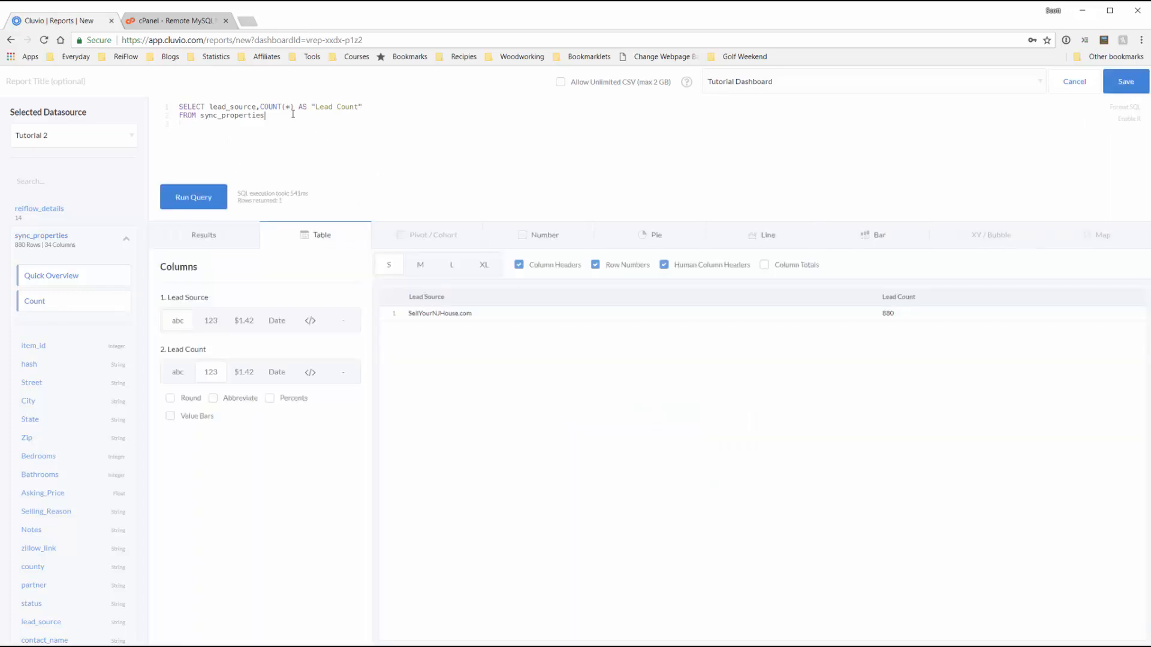
Add a GROUP BY lead_source clause to the end of the query and run it
key("Return")
type("g")
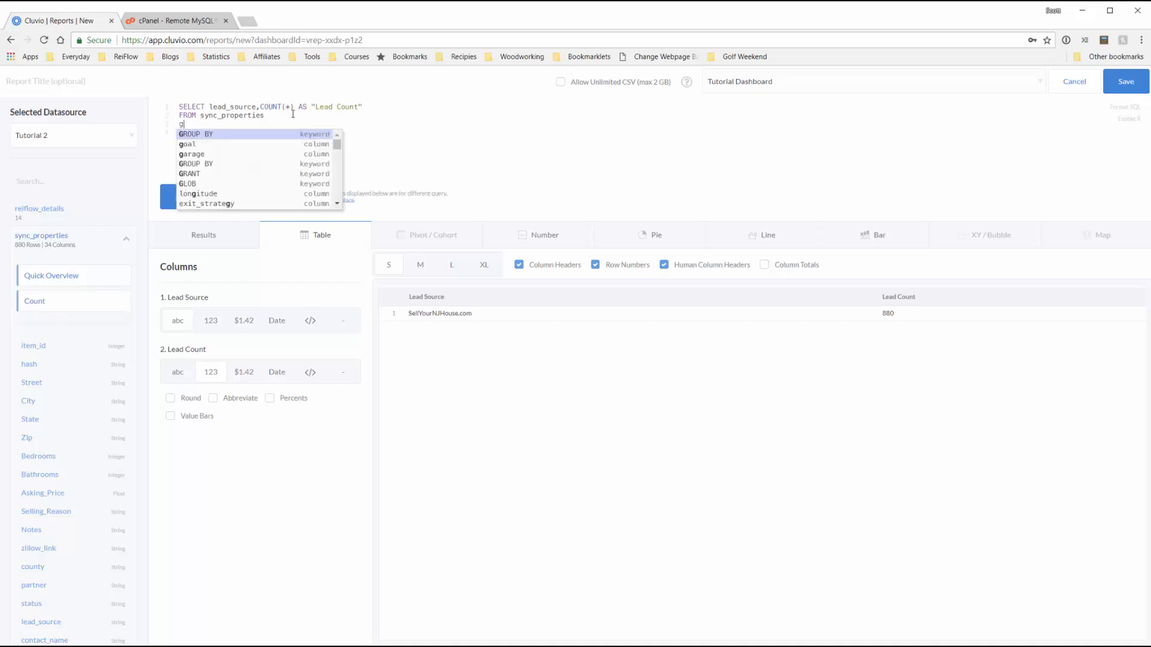
type("roup")
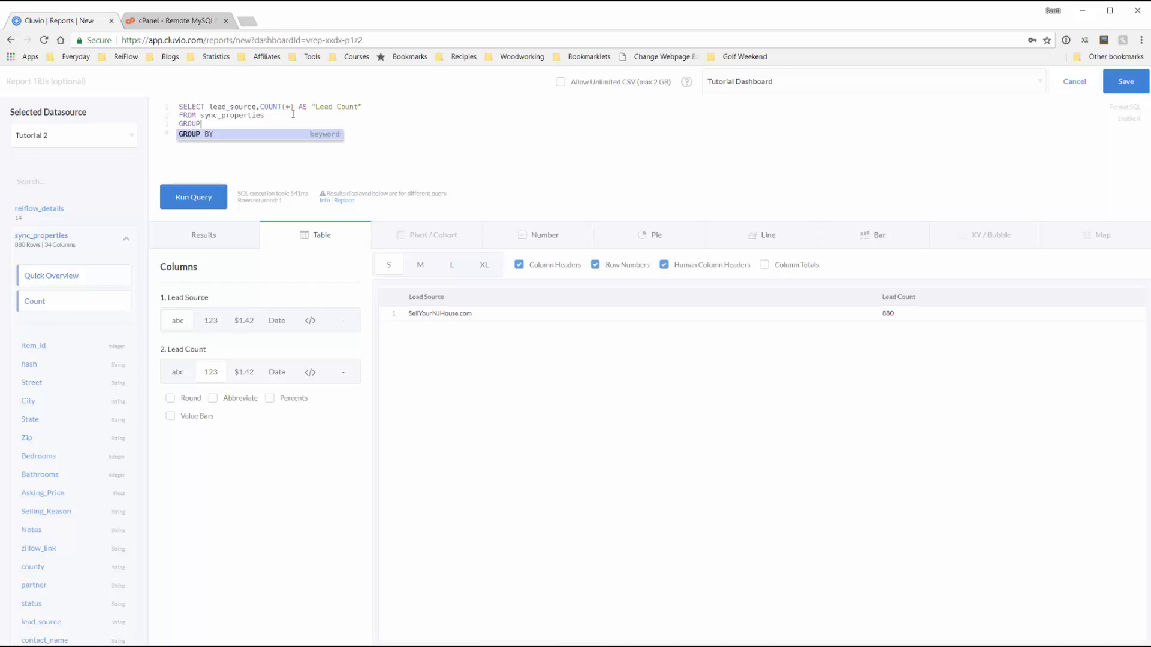
key("Return")
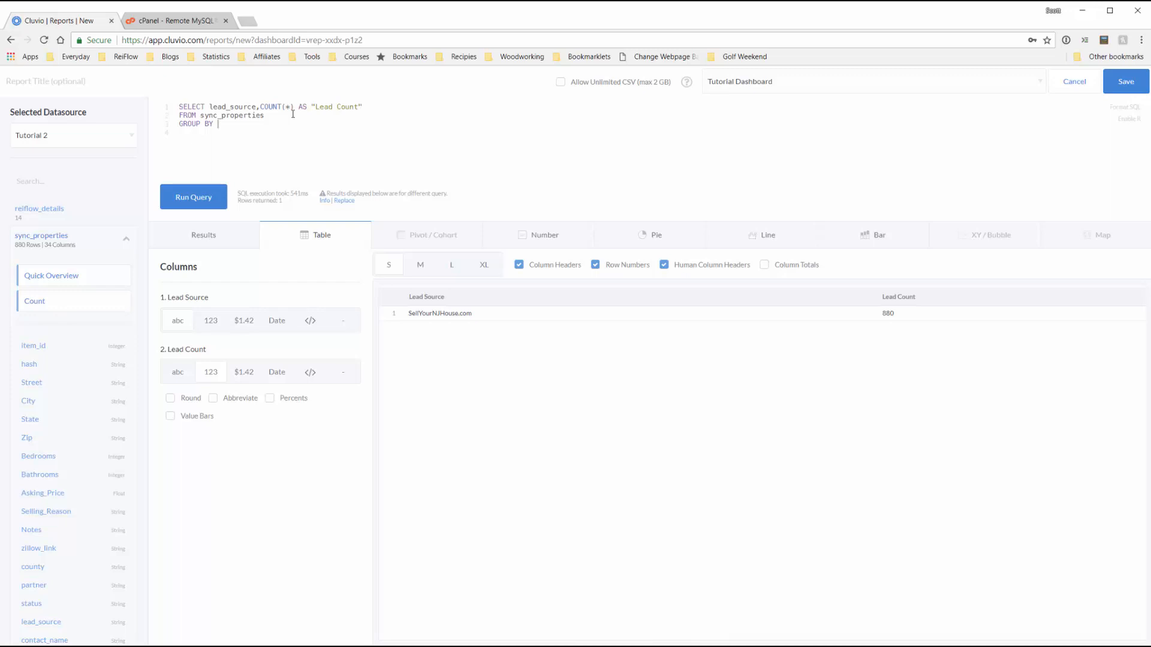
type("LEAD_")
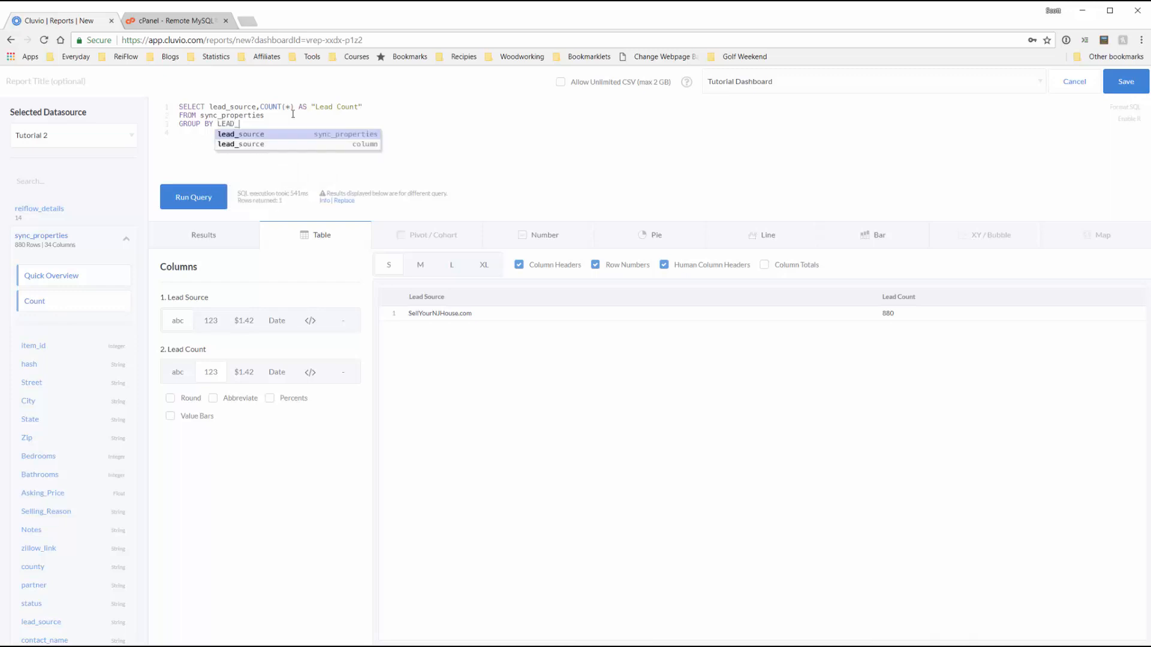
key("Return")
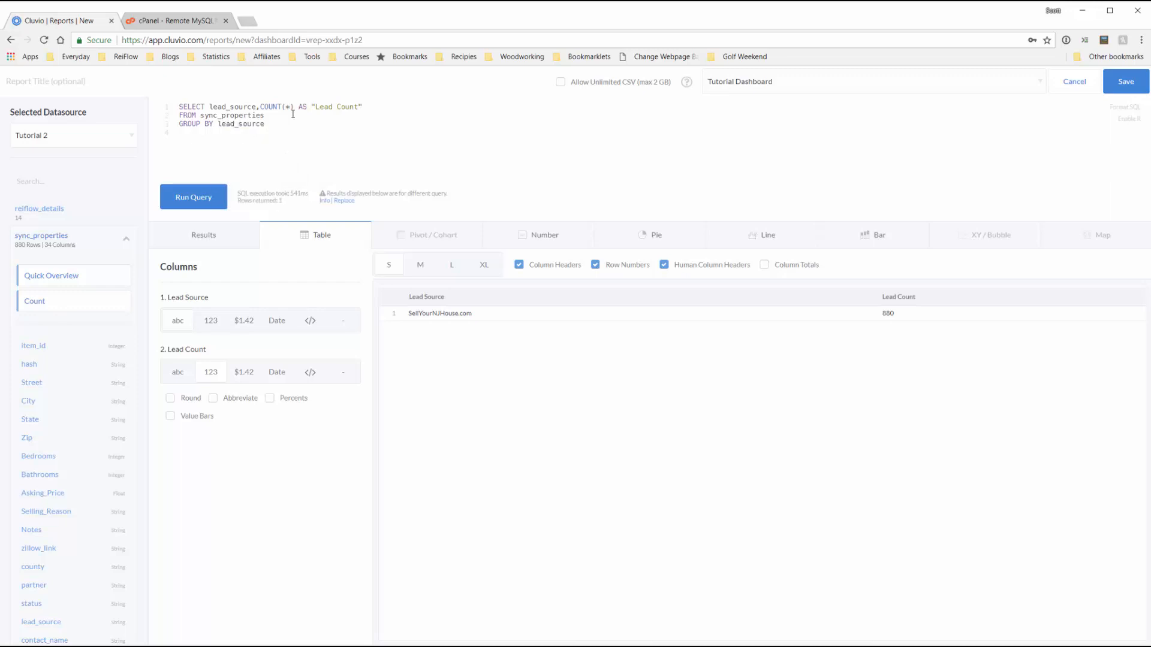
left_click(193, 198)
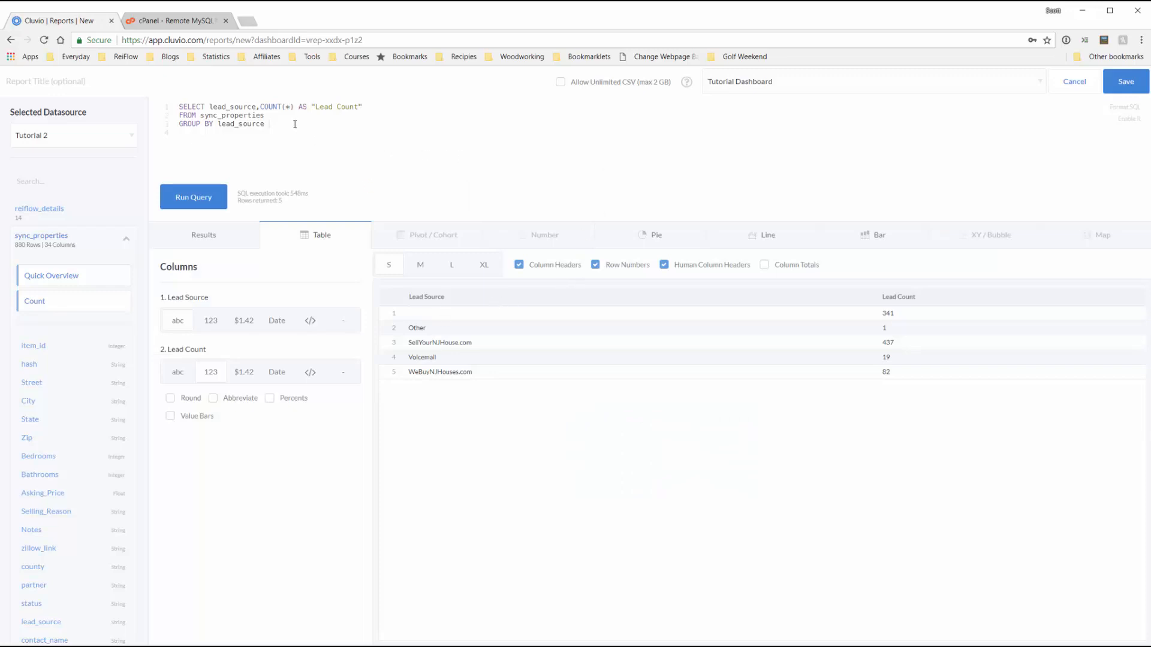
Exclude blank lead sources by adding WHERE lead_source <> "" before the GROUP BY clause, and run the query
key("Return")
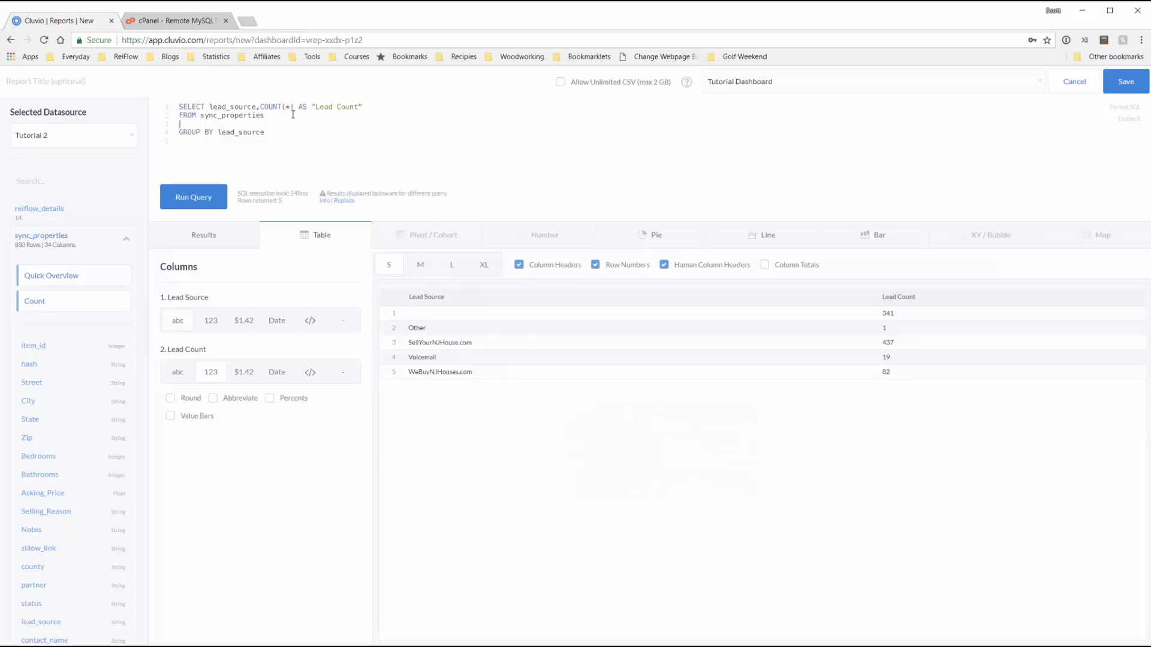
type("WHERE ")
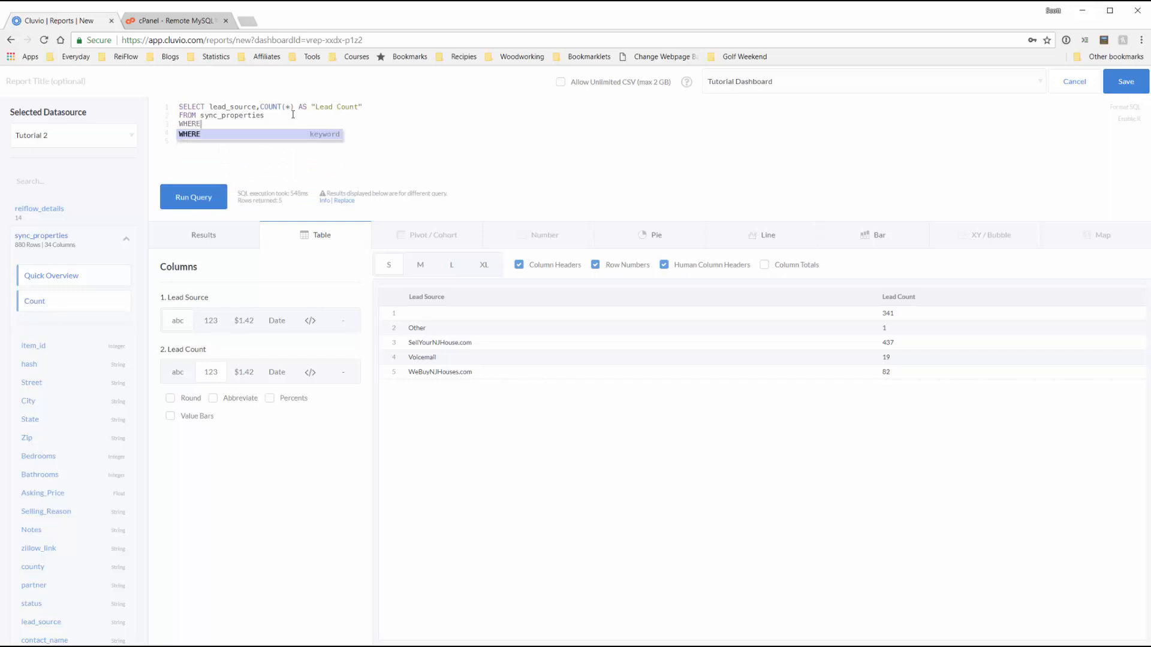
type("lead_source ")
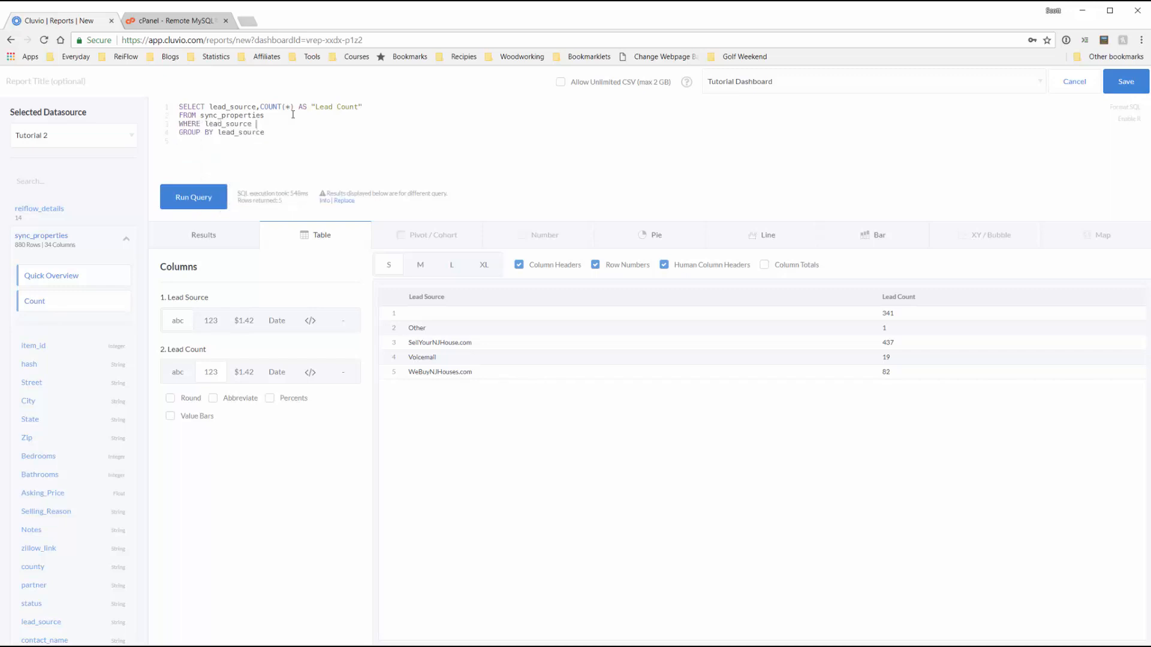
type("<> \"\"")
left_click(203, 195)
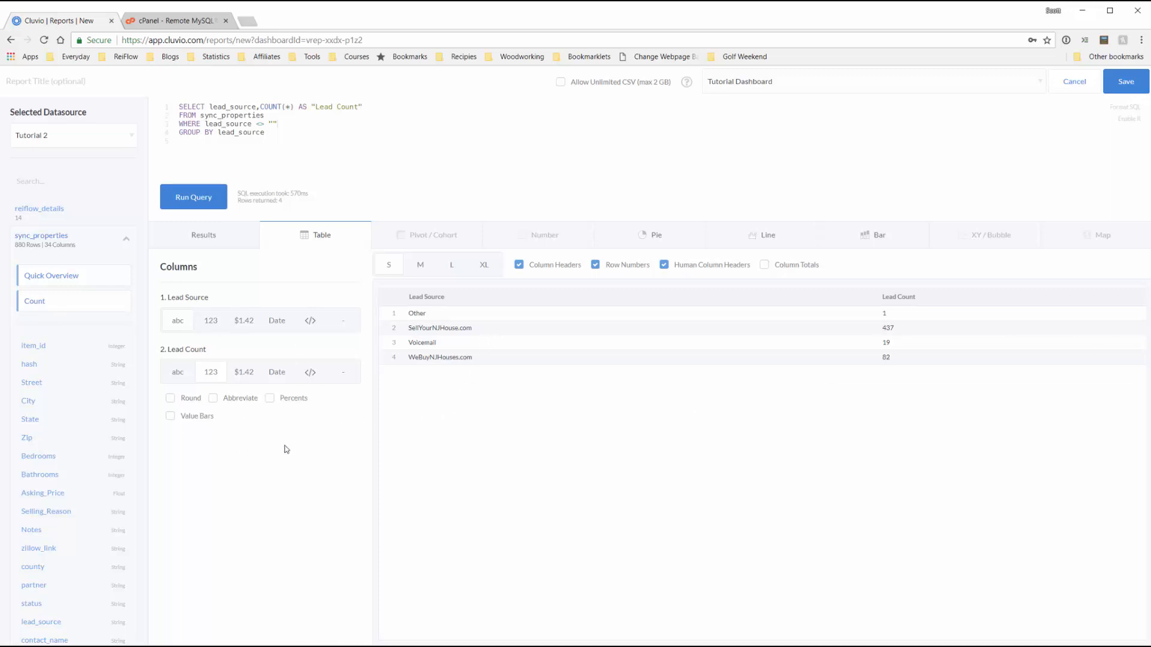
Visualize the lead counts as a donut chart with slice labels enabled, and inspect its slices
left_click(667, 236)
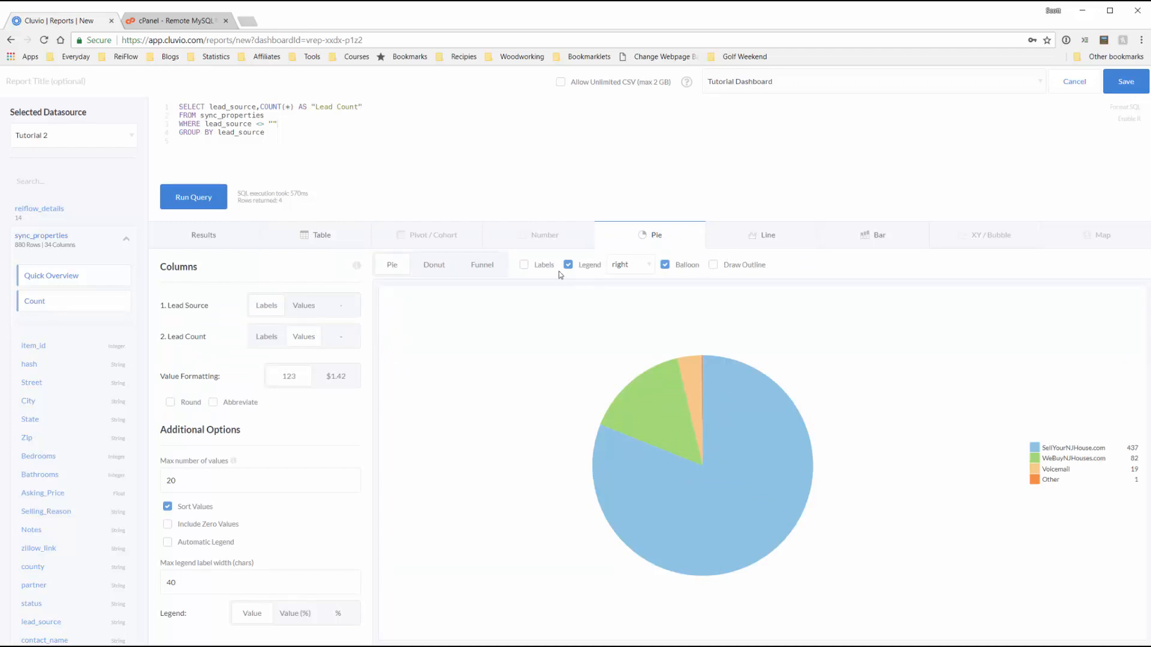
left_click(526, 265)
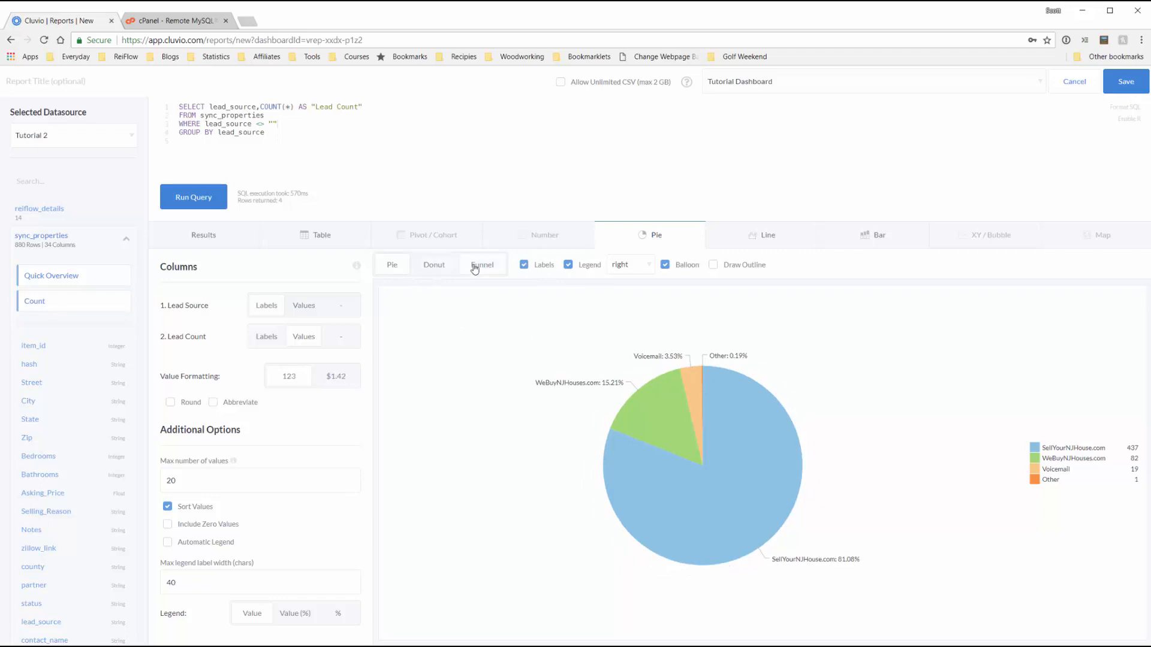
left_click(435, 270)
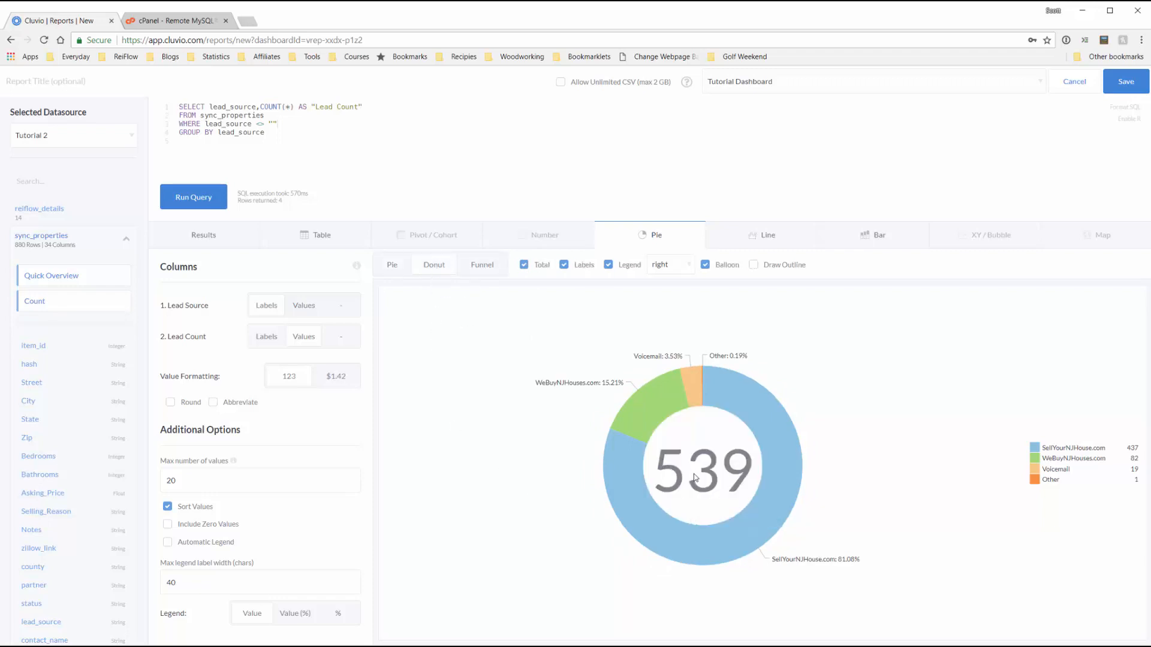
mouse_move(684, 547)
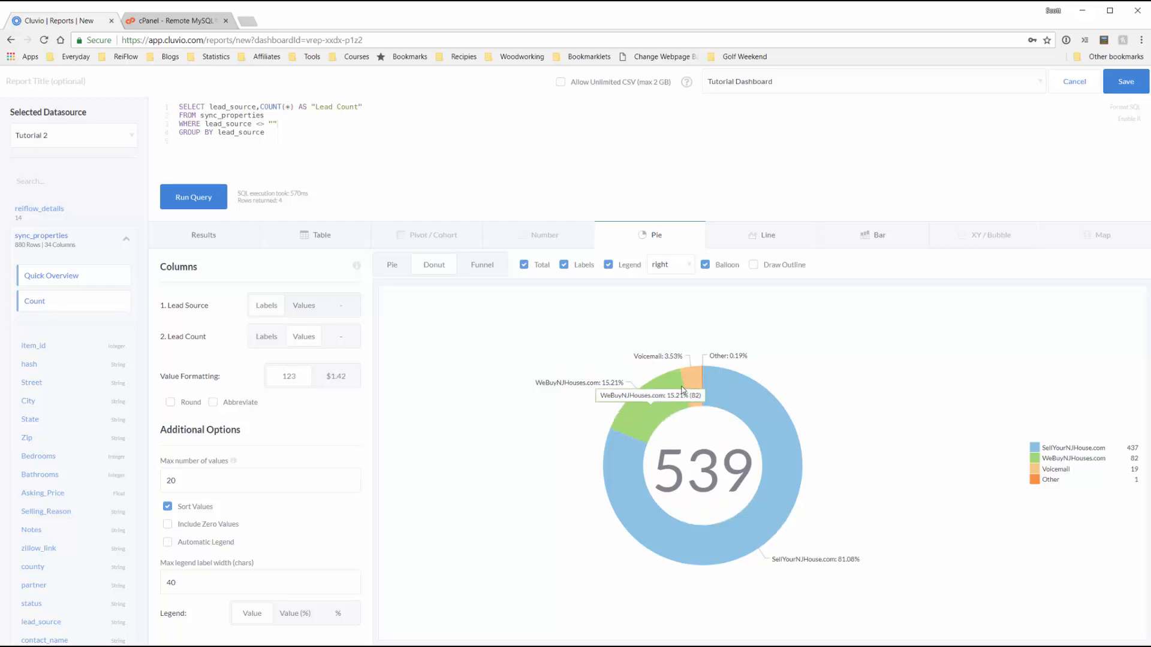
mouse_move(689, 383)
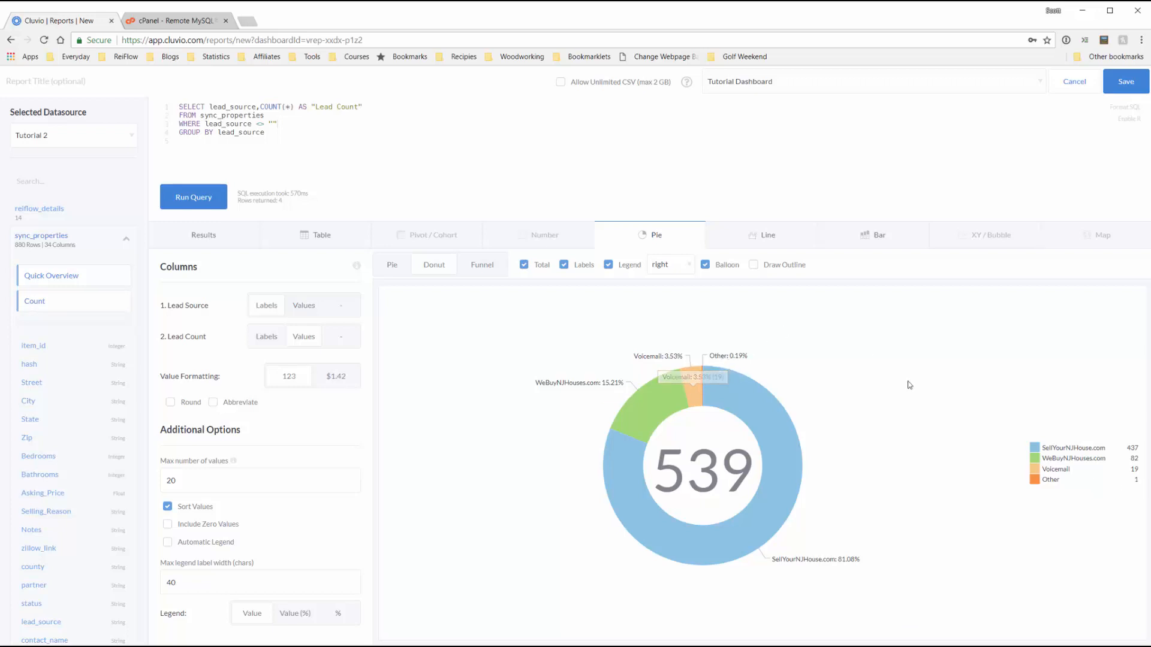
Save the lead source report and enlarge its dashboard tile to fill the space beneath the property list
left_click(1120, 91)
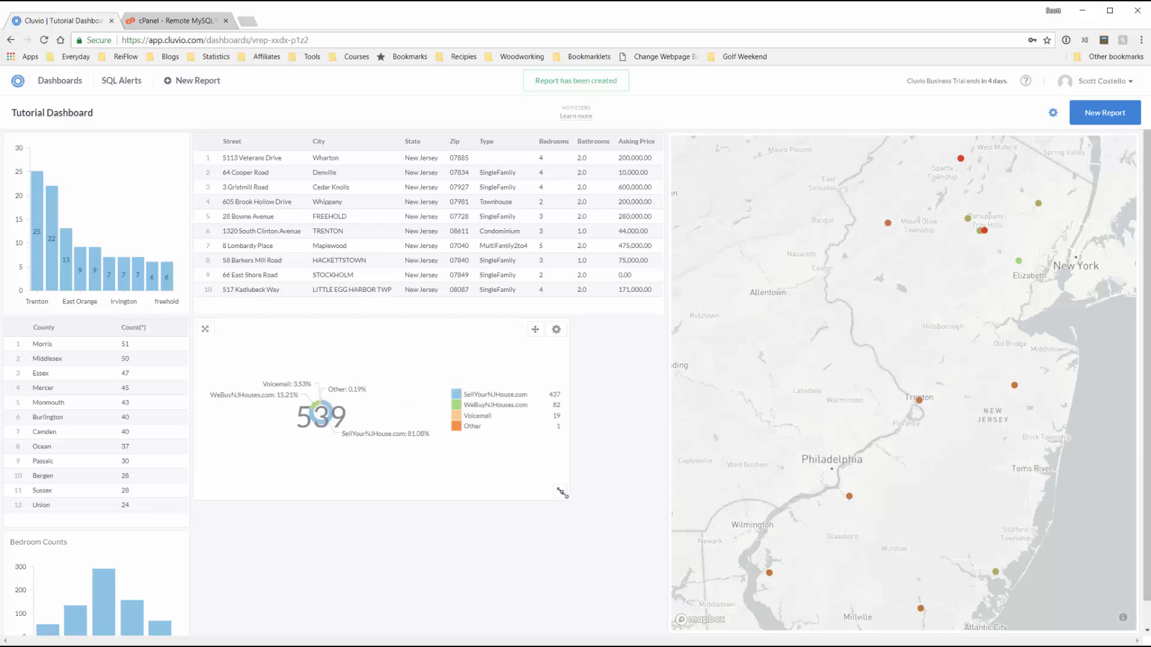
left_click_drag(561, 492, 657, 625)
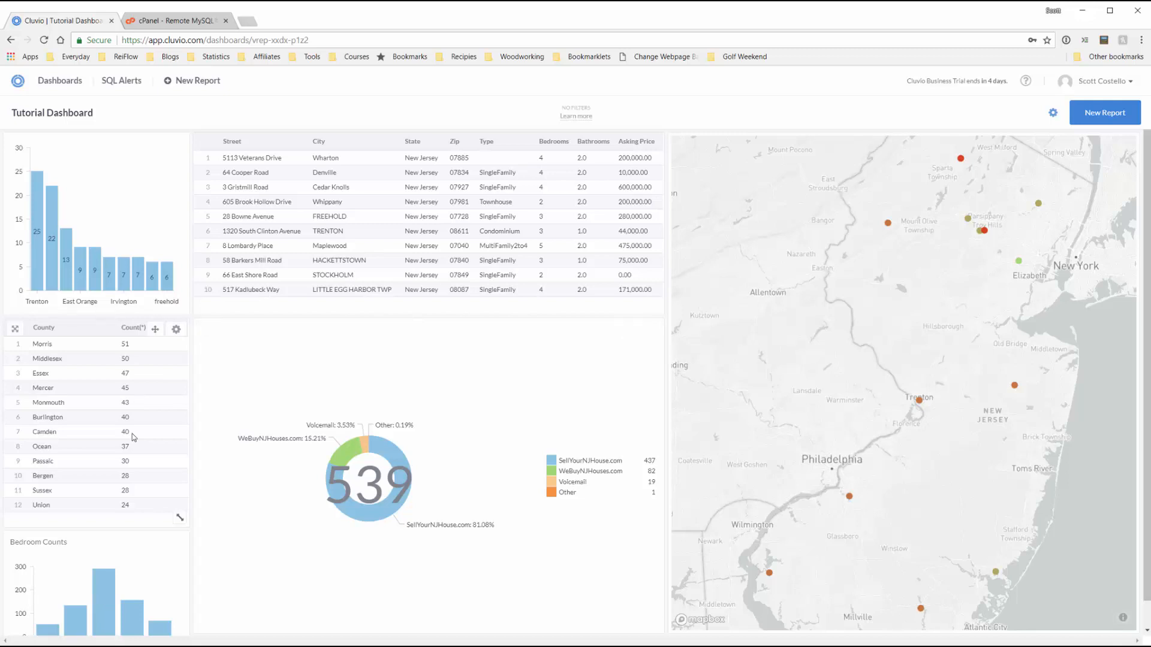
mouse_move(111, 253)
scroll(144, 551, "down", 1)
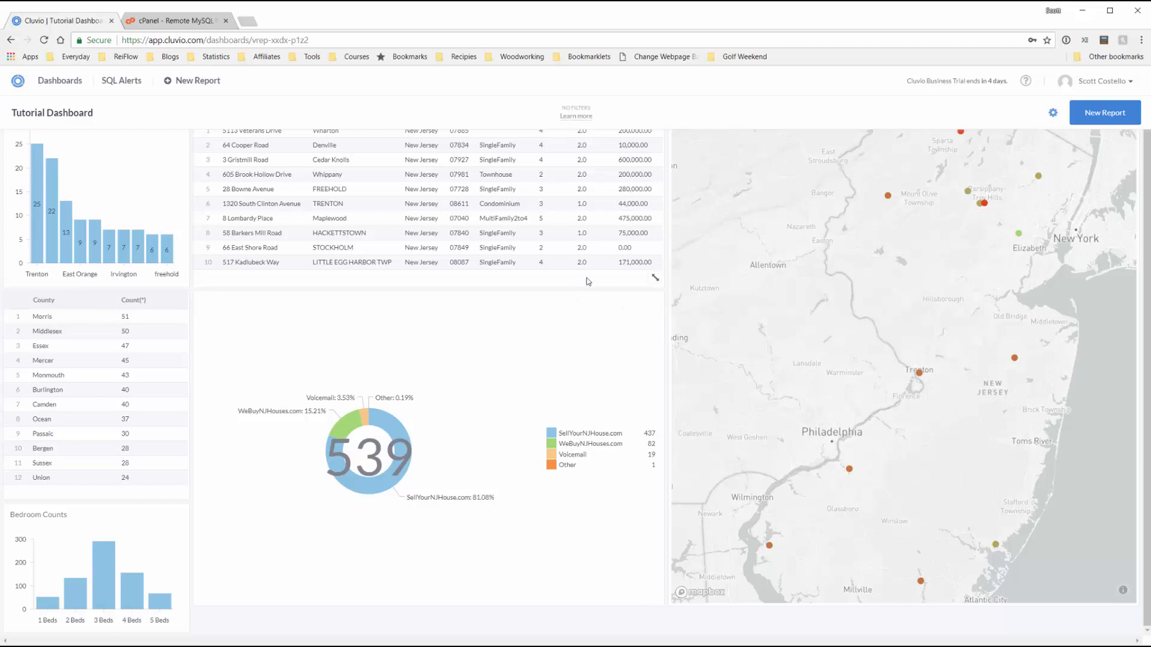
scroll(653, 273, "up", 1)
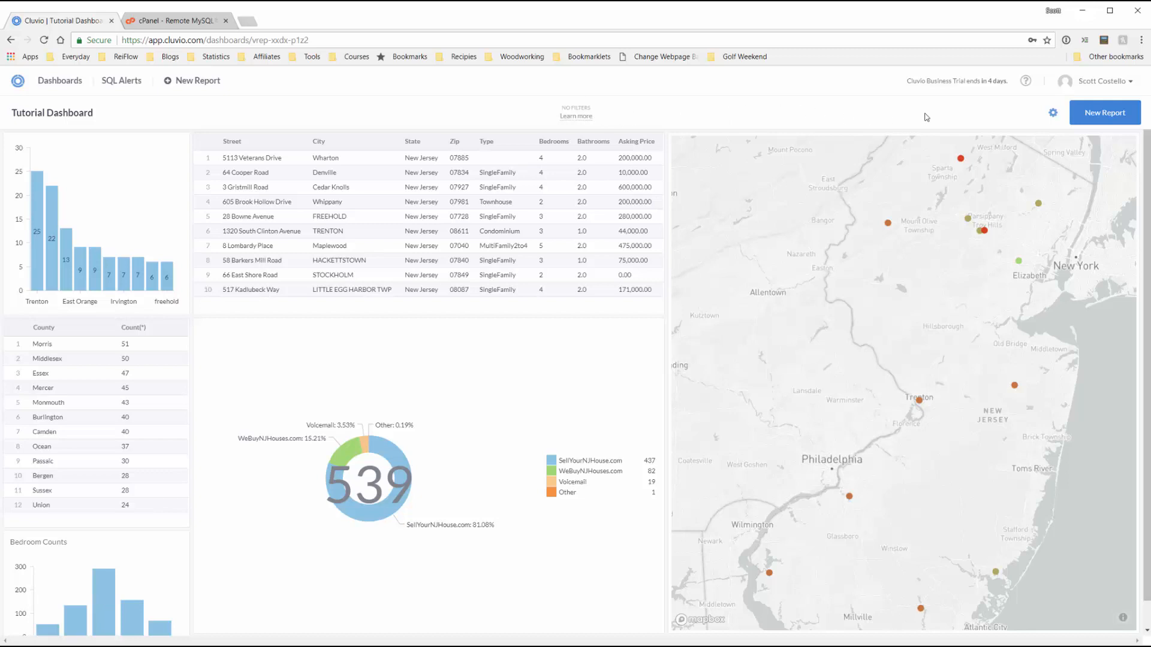
Look through the organization settings for schedules, SQL snippets, SQL alerts and filters, and return to Tutorial Dashboard
left_click(1122, 87)
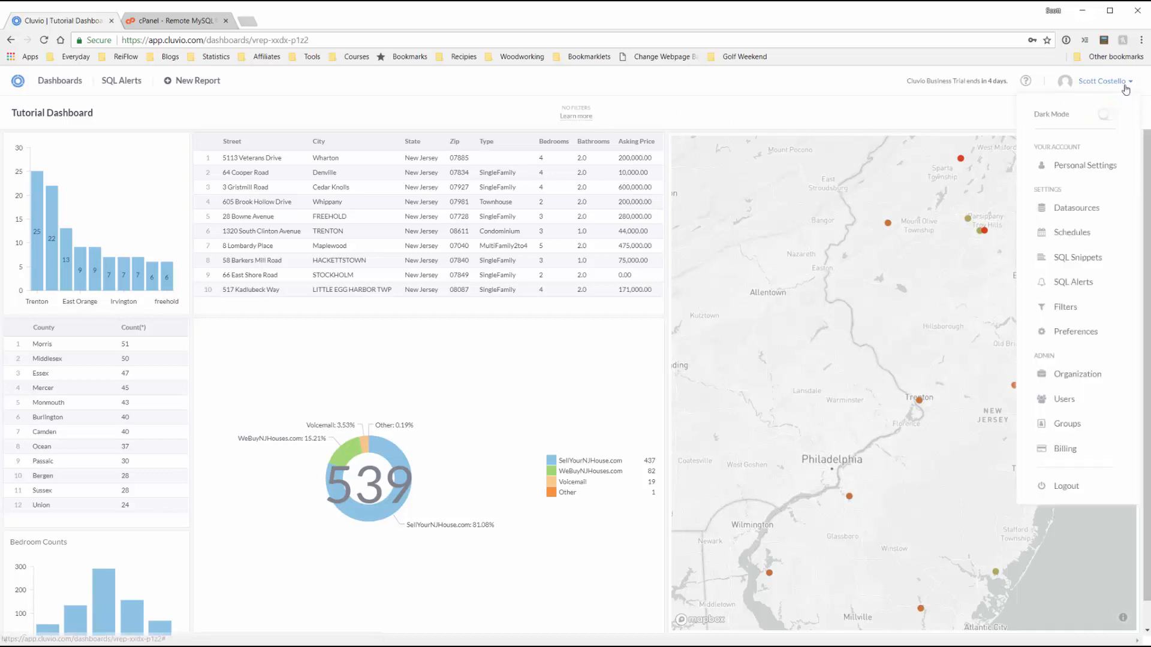
left_click(1081, 235)
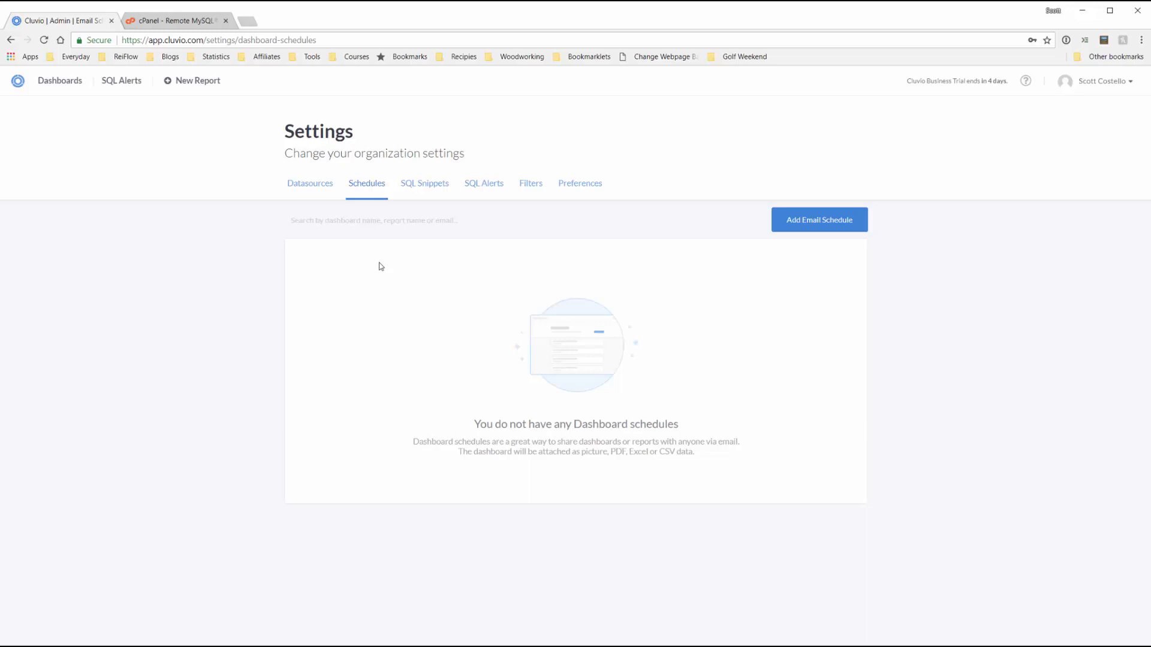
left_click(435, 193)
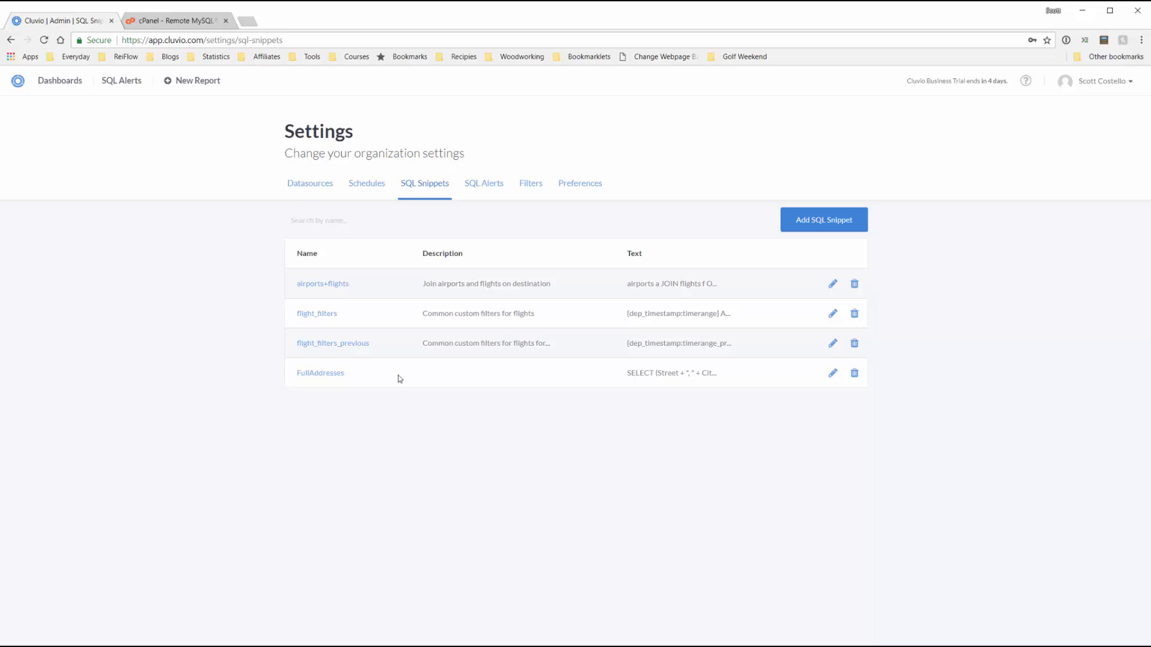
left_click(484, 186)
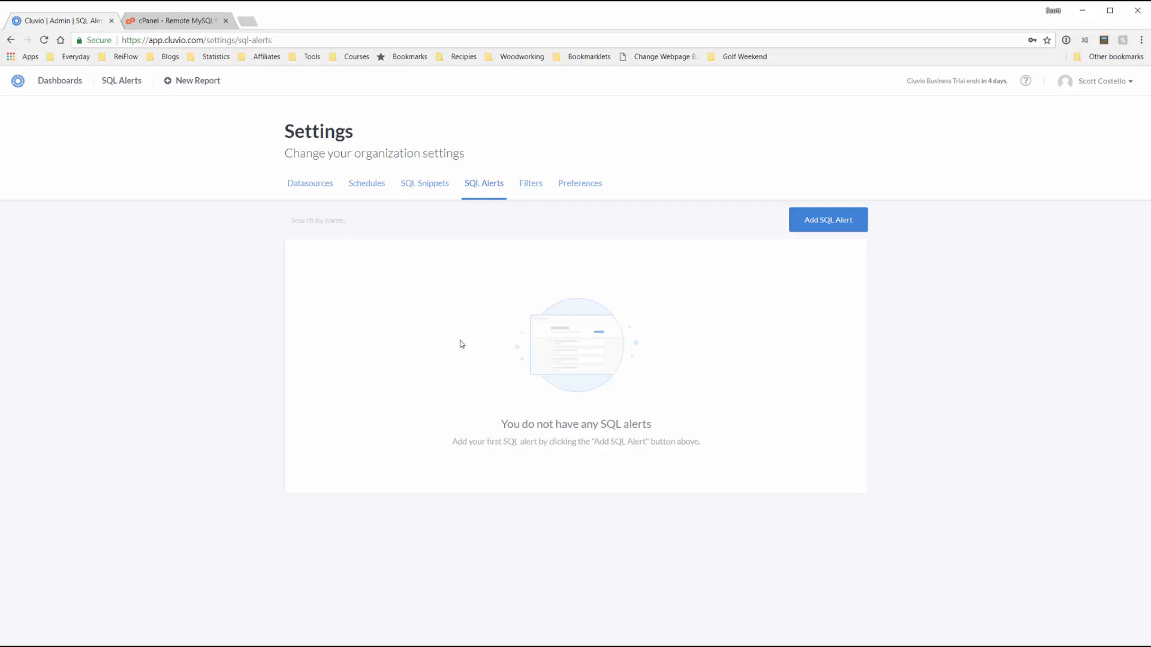
left_click(528, 187)
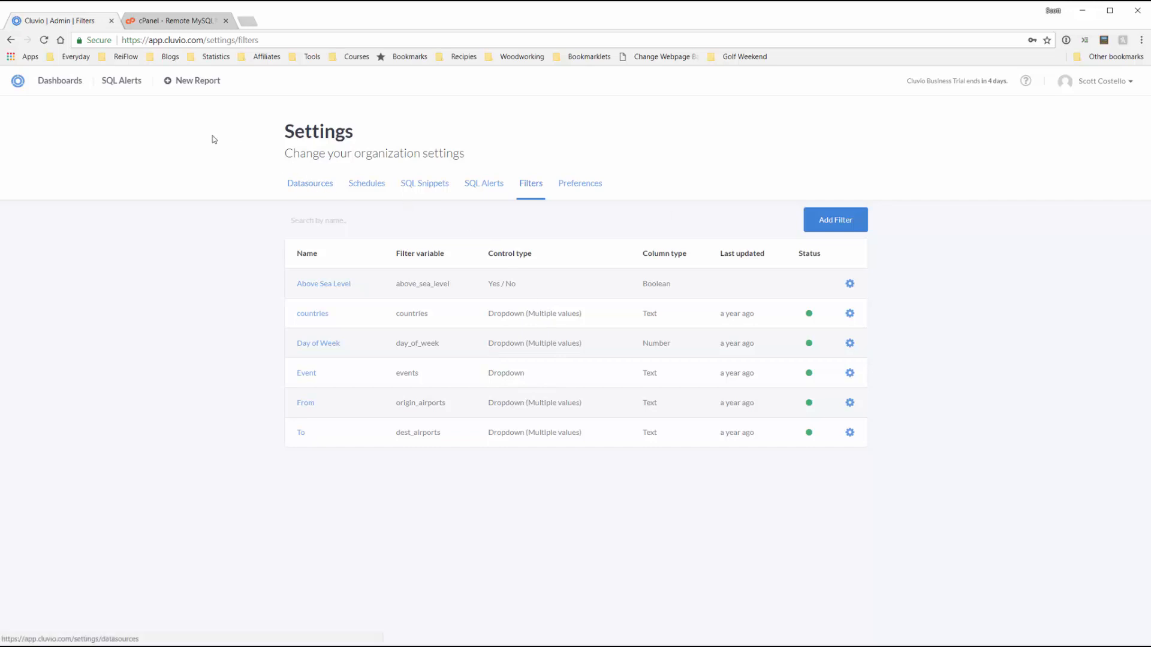
left_click(60, 84)
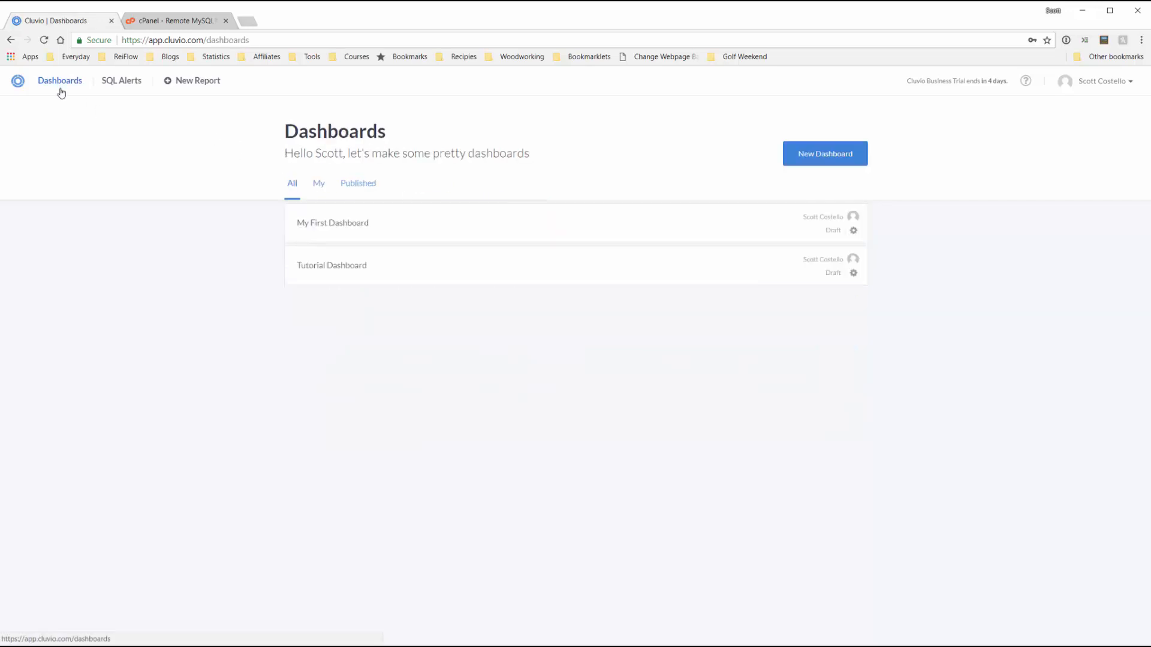
left_click(314, 265)
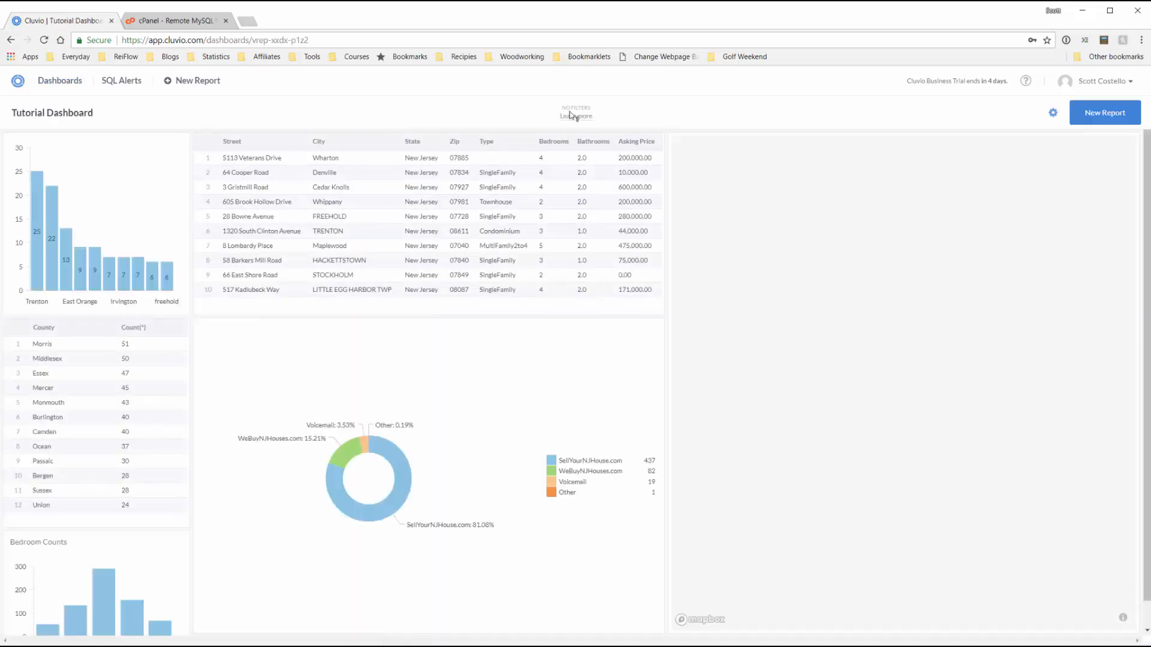